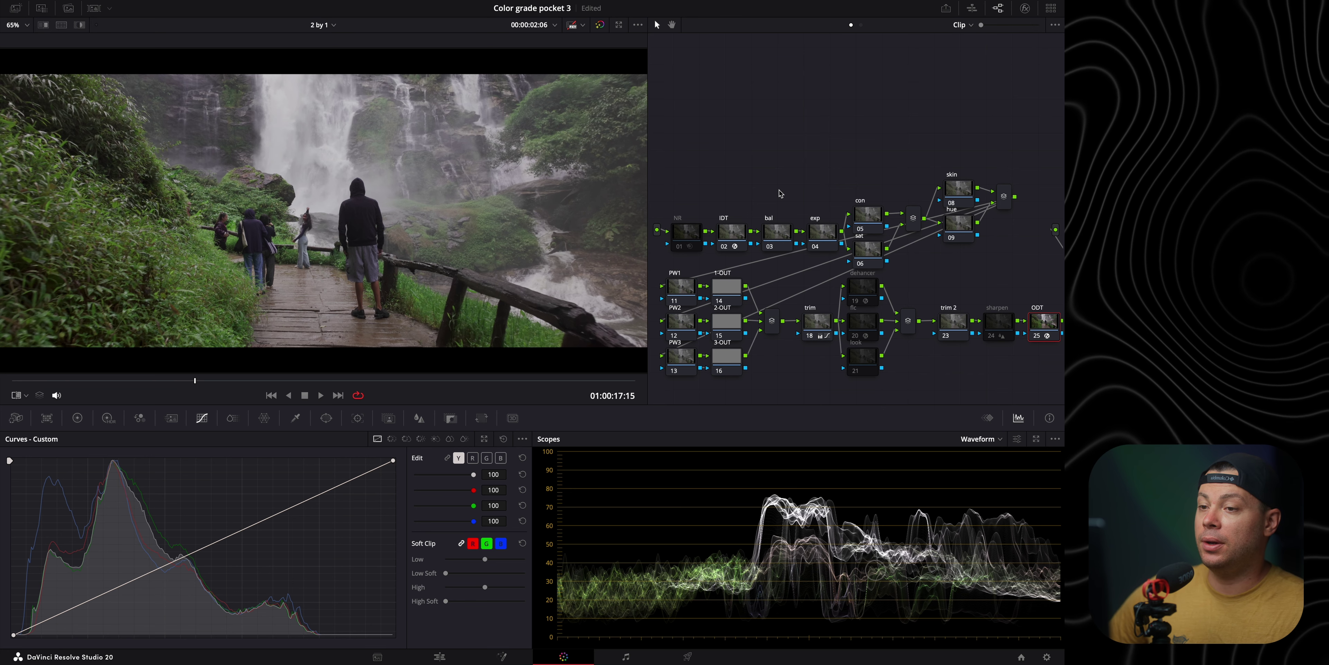
- Move the dehancer node up above the con node and enable it
left_click_drag(865, 294, 867, 150)
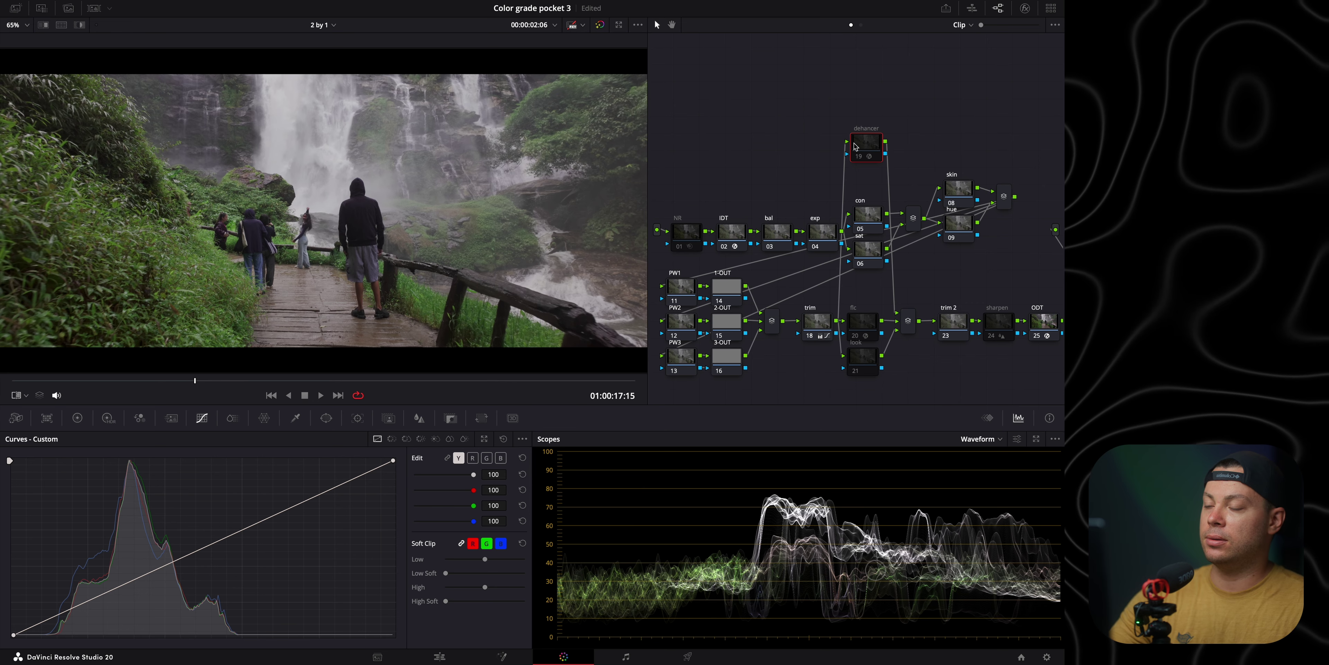
key("ctrl+w")
key("ctrl+w")
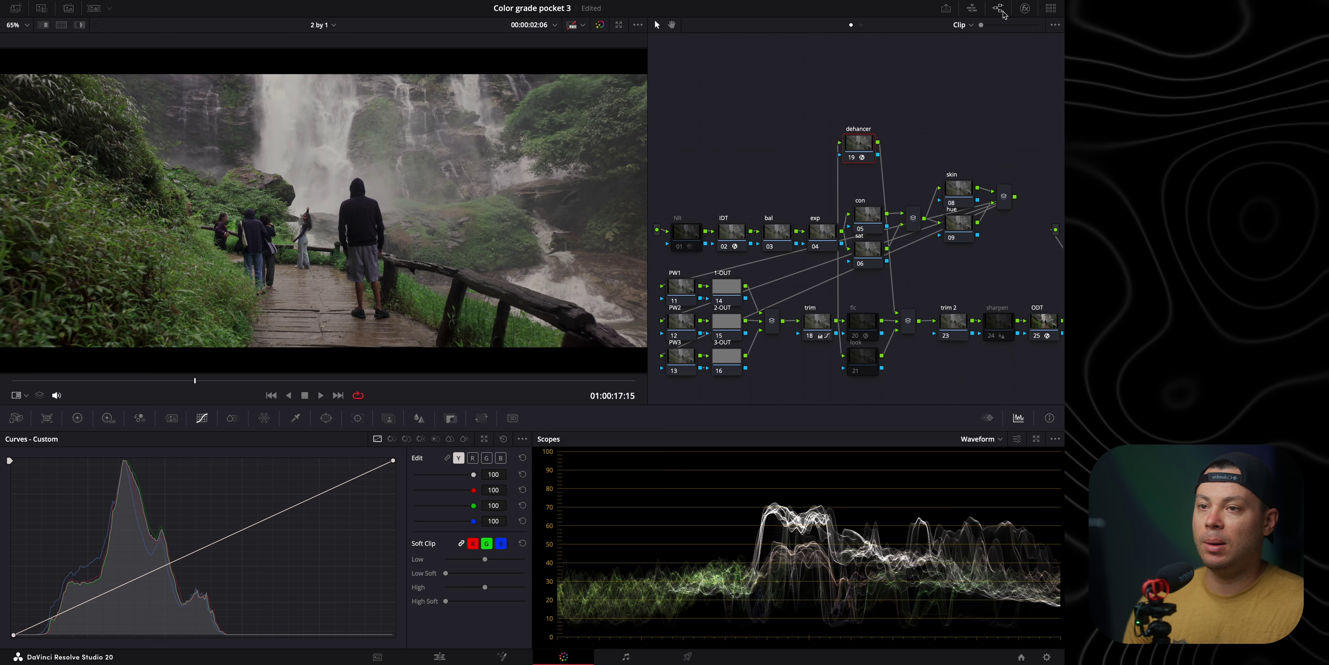
- Show the dehancer node's plugin settings and reset its Exposure Comp. to 0.000
left_click(1026, 11)
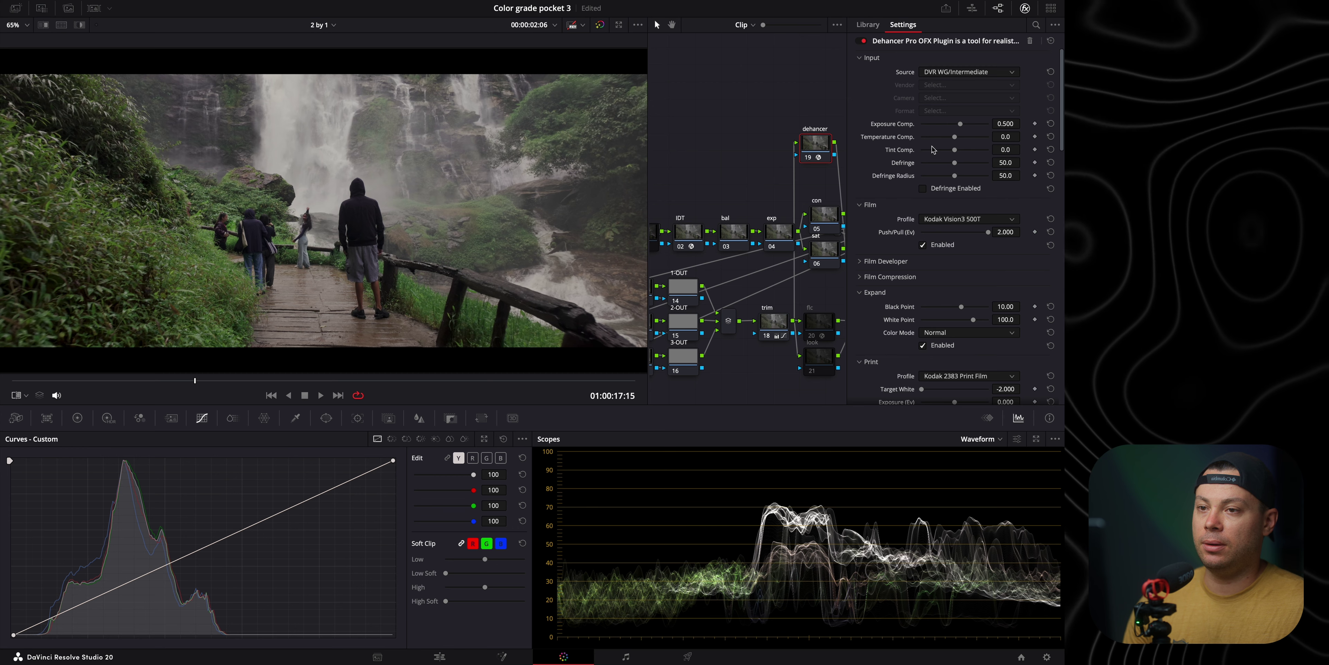
left_click(1050, 125)
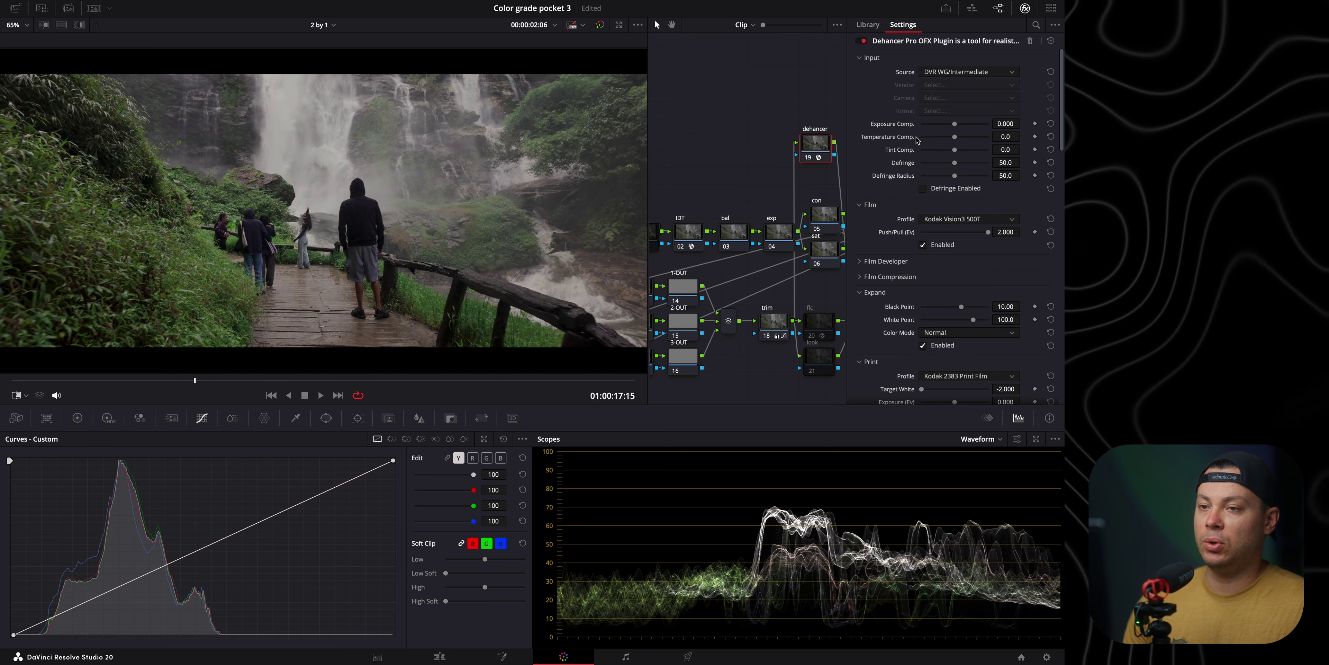
- Set the Dehancer output's Total Impact to 65
scroll(915, 138, "down", 15)
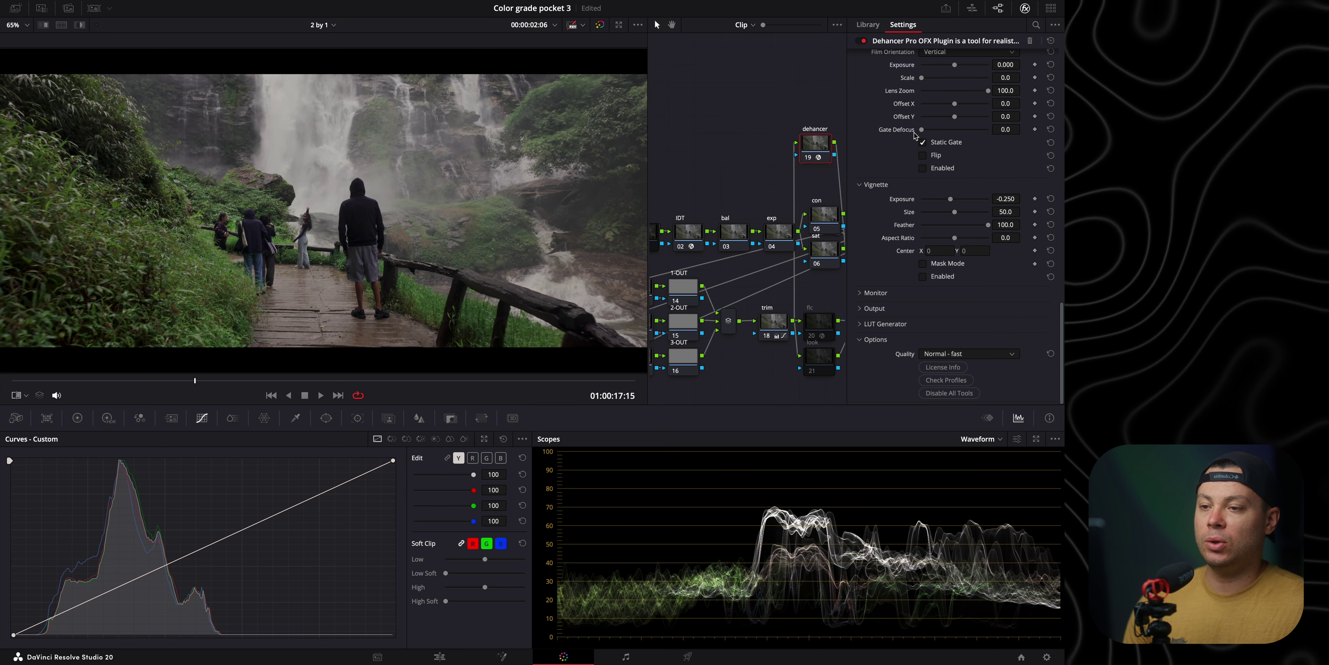
left_click(875, 308)
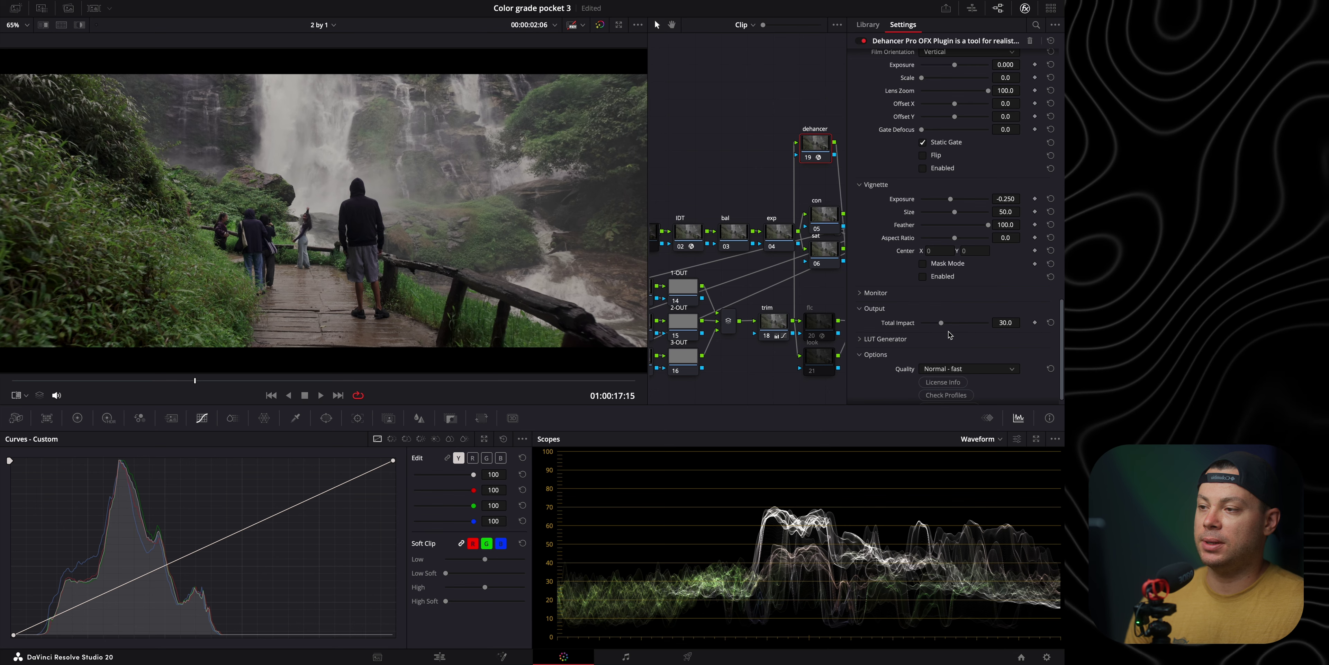
left_click_drag(944, 327, 963, 325)
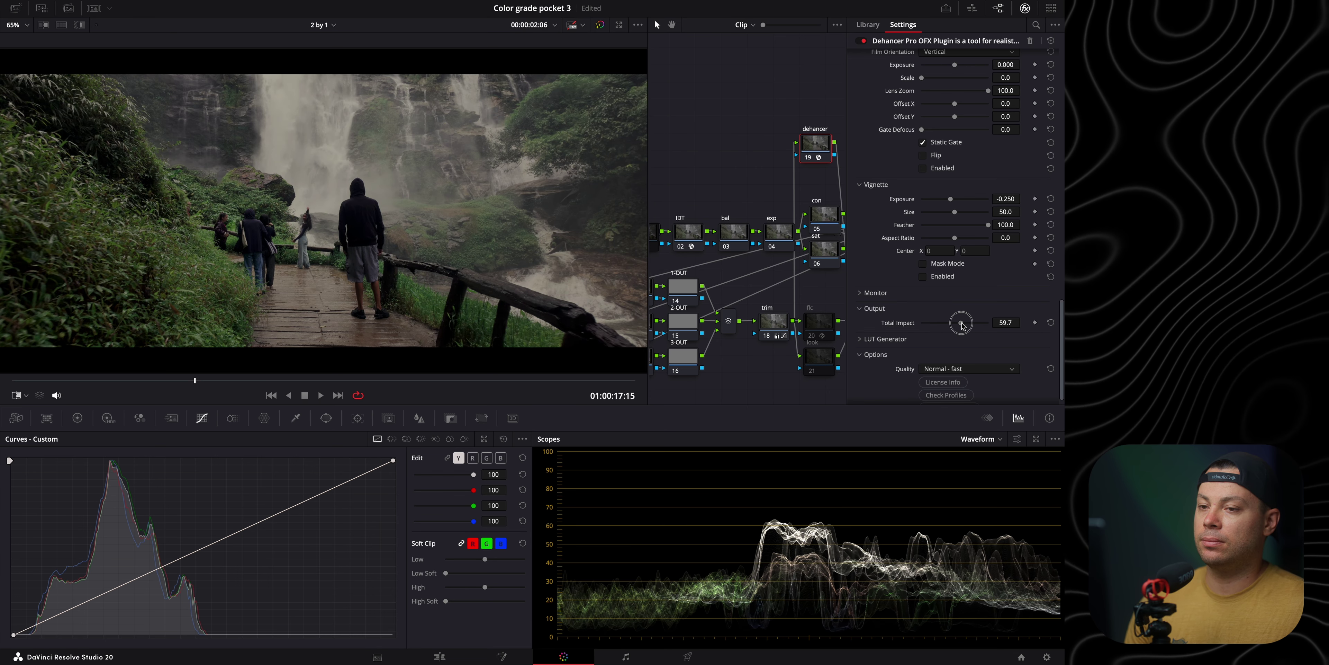
left_click(1008, 321)
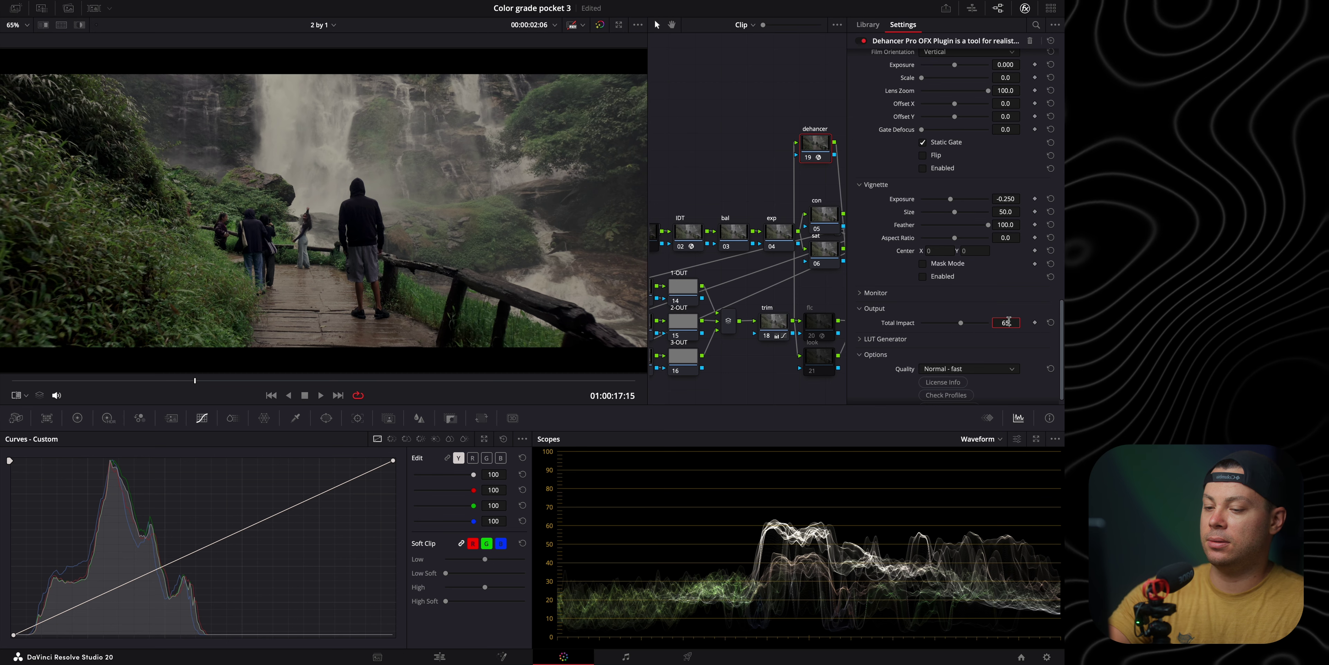
key("Return")
- Collapse the Dehancer effect sections from Vignette up through Film Grain, leaving Color Head expanded
scroll(866, 226, "up", 2)
left_click(865, 227)
scroll(877, 142, "up", 3)
left_click(877, 122)
scroll(879, 124, "up", 3)
left_click(881, 196)
scroll(880, 188, "up", 1)
left_click(880, 178)
scroll(883, 120, "up", 2)
left_click(884, 149)
left_click(879, 133)
left_click(877, 115)
left_click(880, 116)
left_click(886, 141)
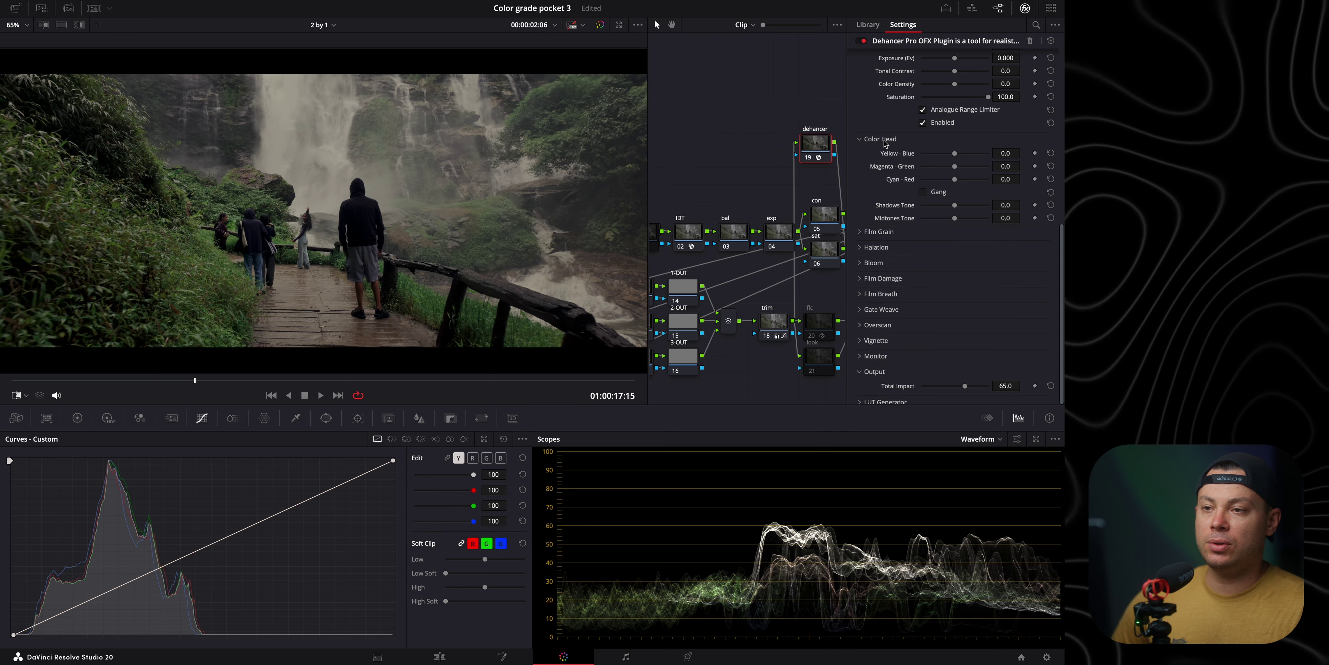
- Reset the Target White of the Kodak 2383 print settings to 0.000
scroll(900, 139, "up", 2)
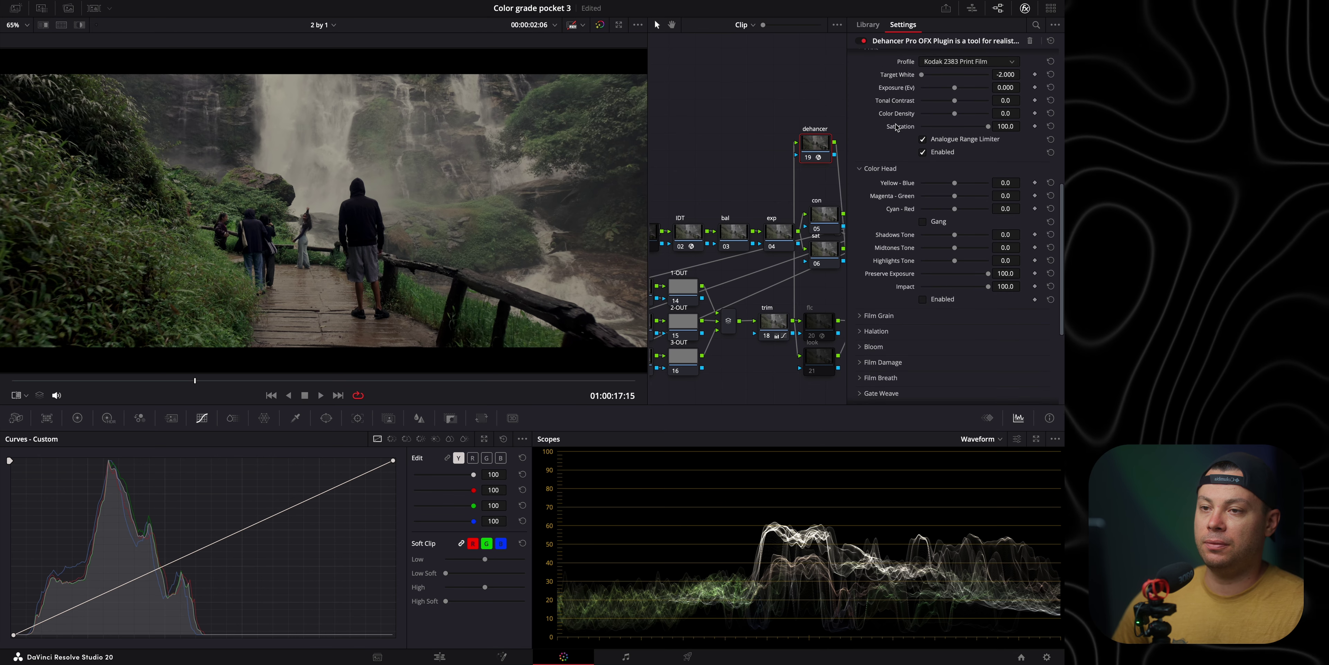
scroll(887, 165, "up", 4)
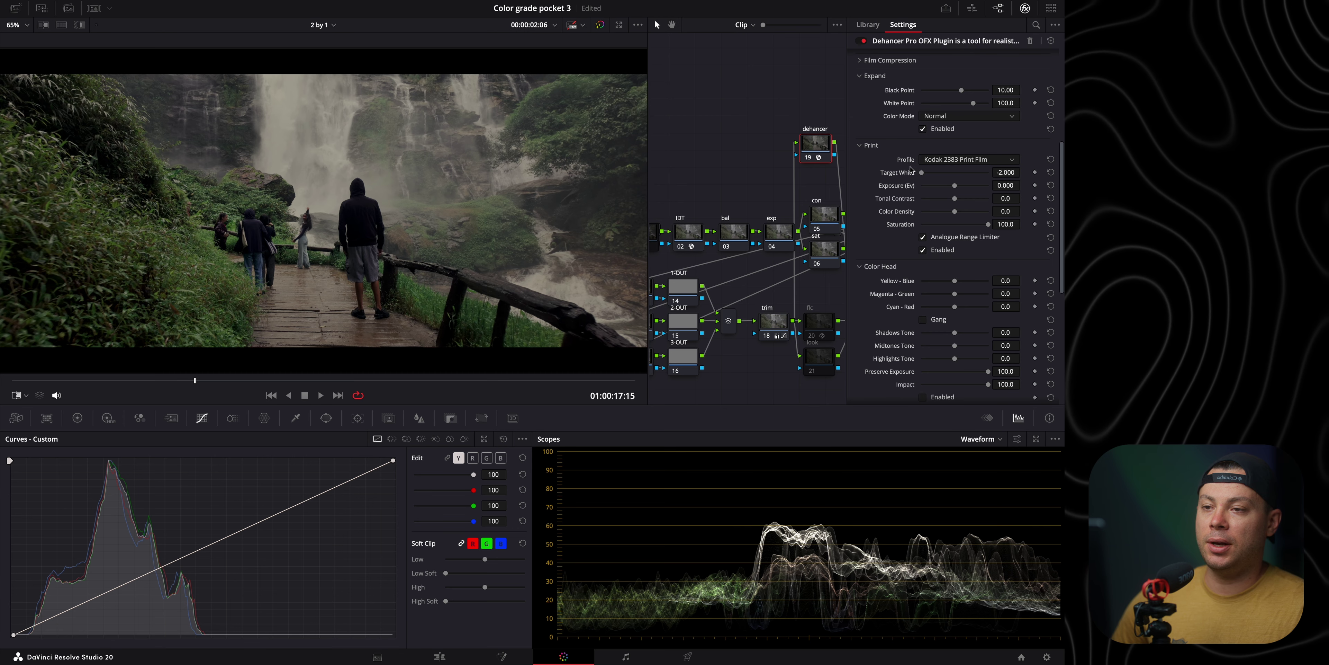
left_click(1050, 172)
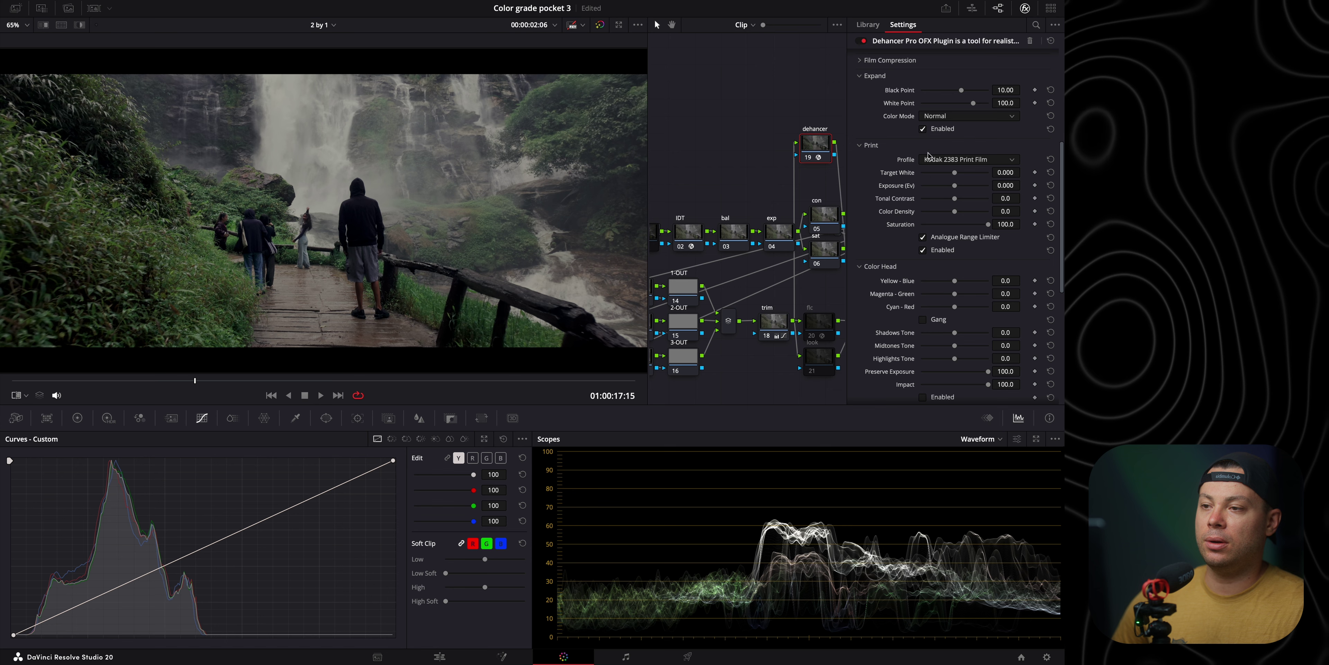
- Reset the Expand Black Point to 0.00 and collapse the Expand section
scroll(894, 194, "up", 4)
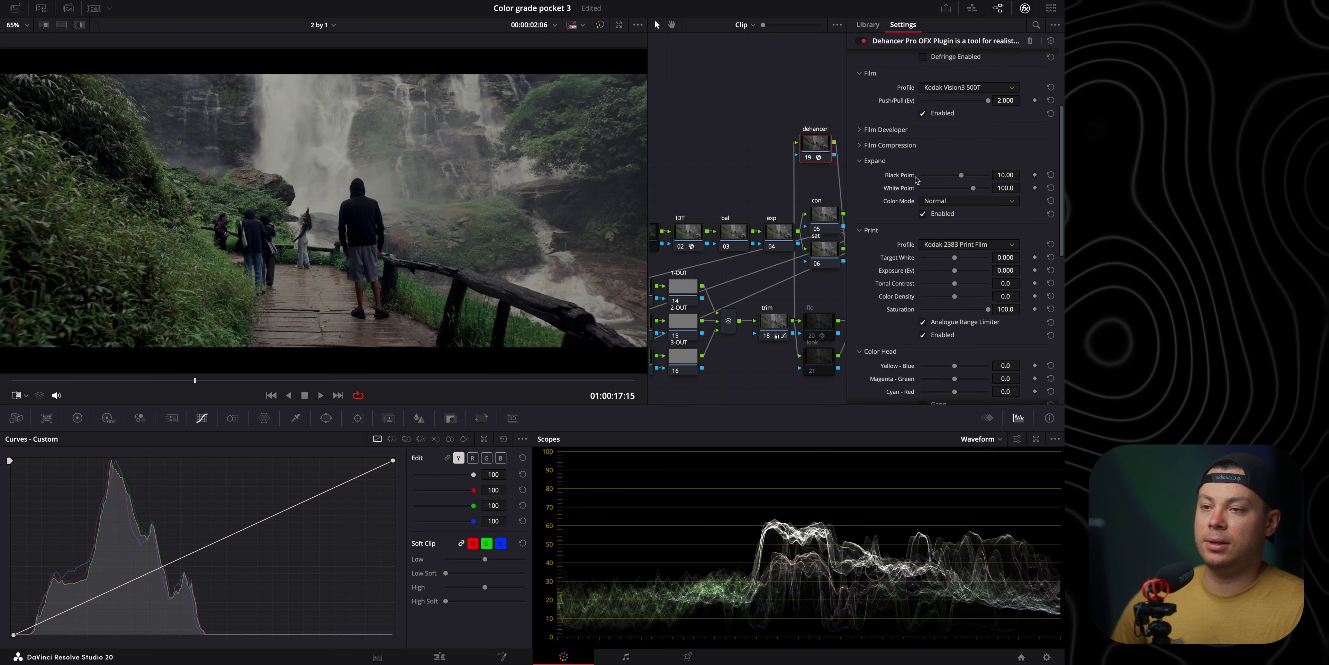
left_click(1051, 176)
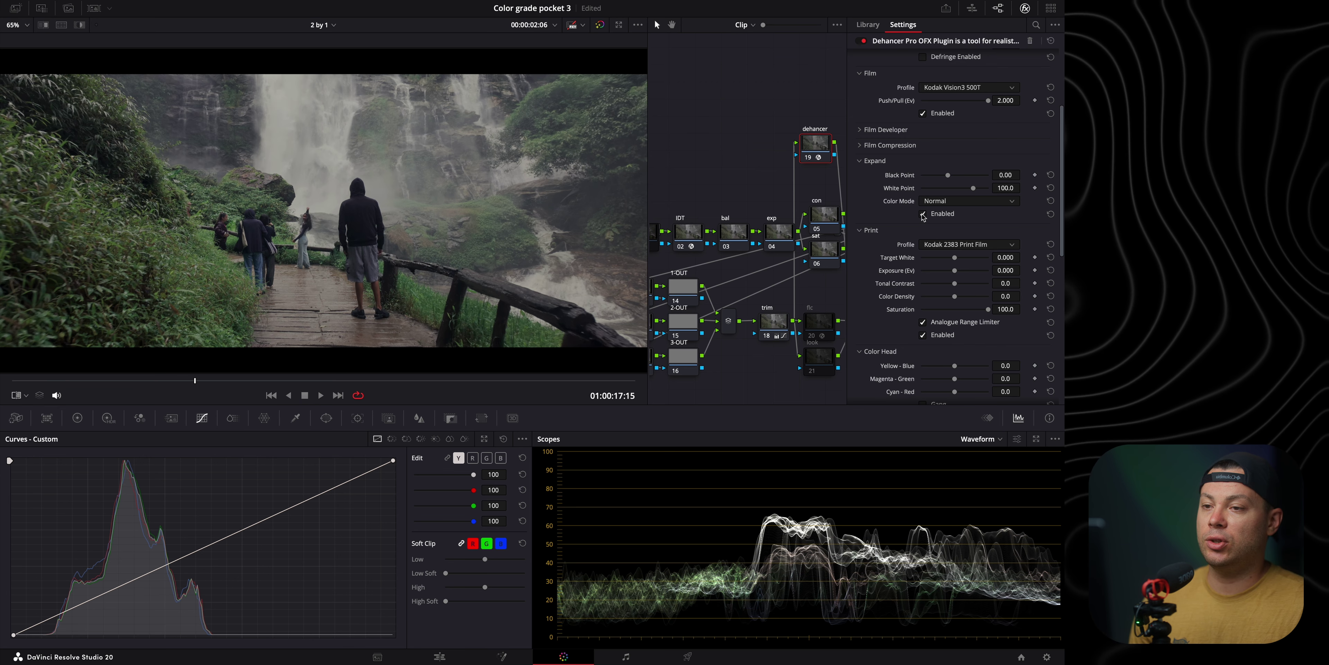
left_click(875, 161)
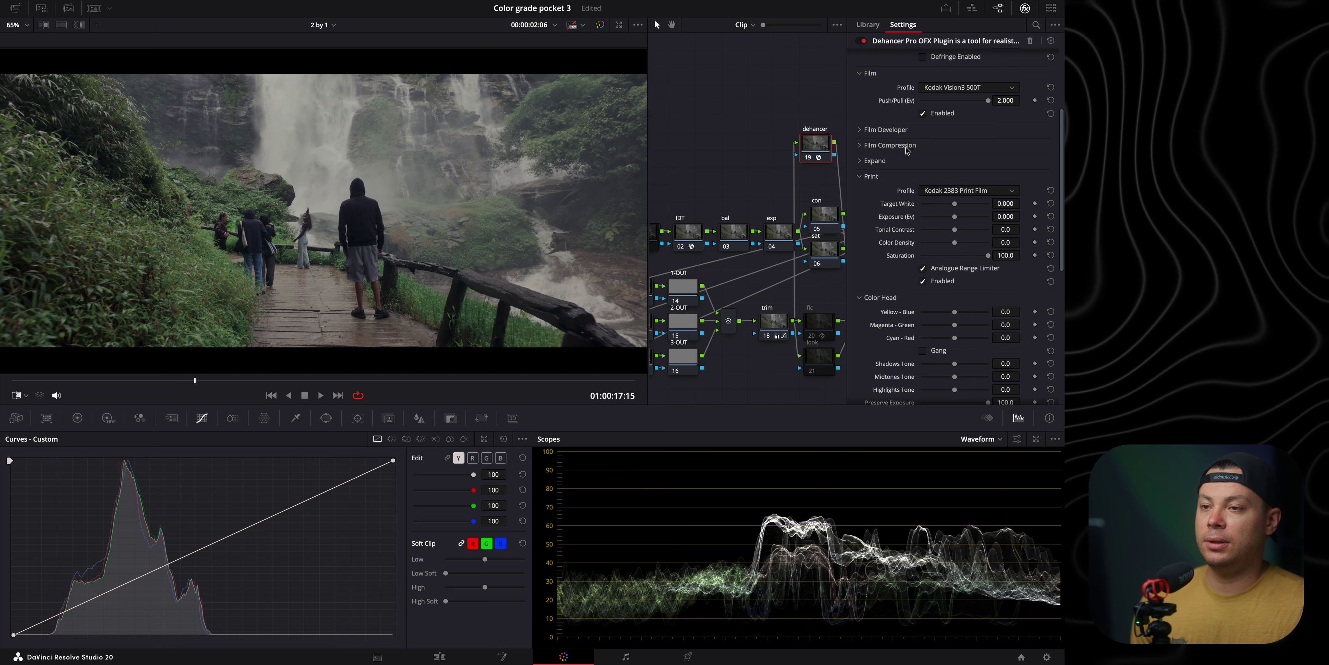
- Set the Film Compression Impact to 30 and check the Film Developer settings
left_click(890, 145)
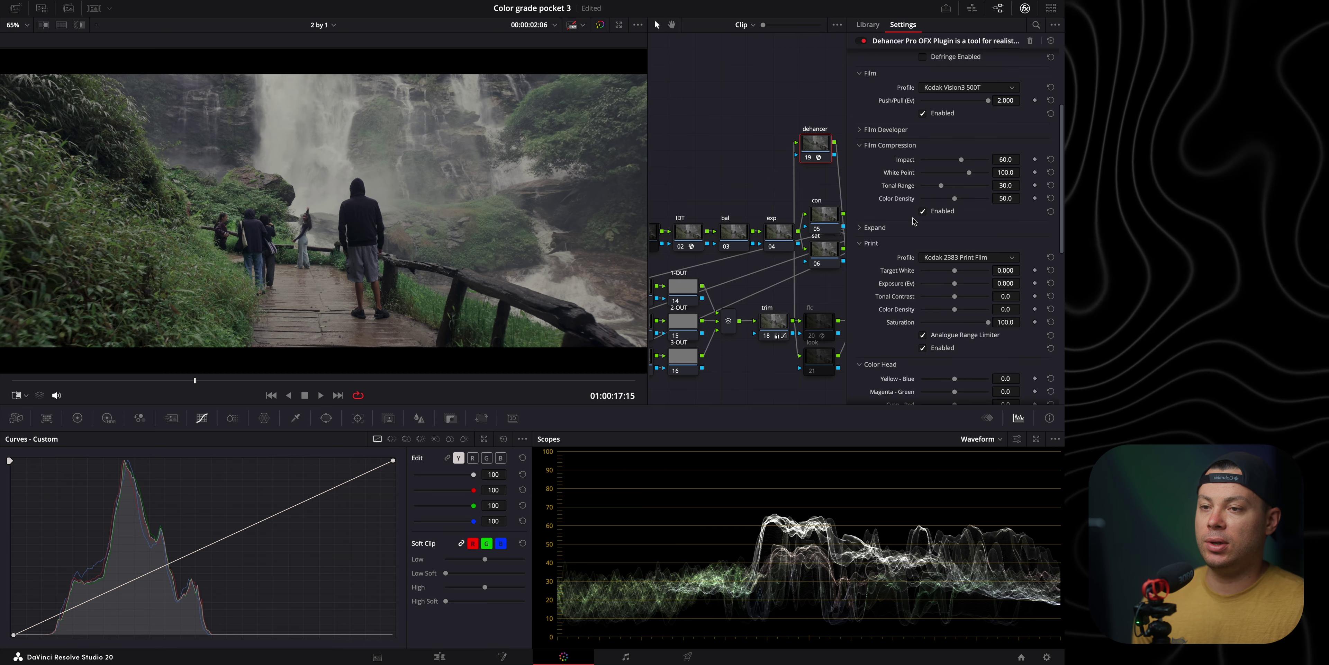
mouse_move(963, 162)
left_mouse_down()
mouse_move(903, 164)
mouse_move(941, 166)
left_mouse_up()
left_click(1002, 159)
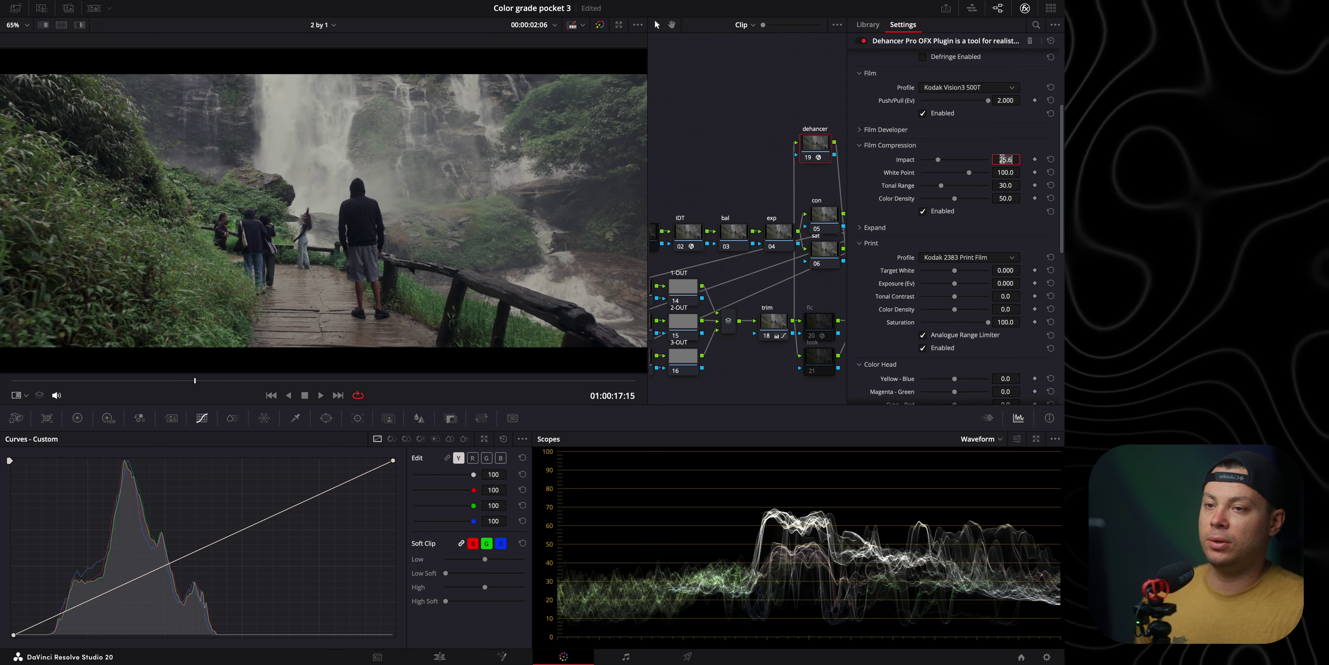
type("30")
left_click(906, 131)
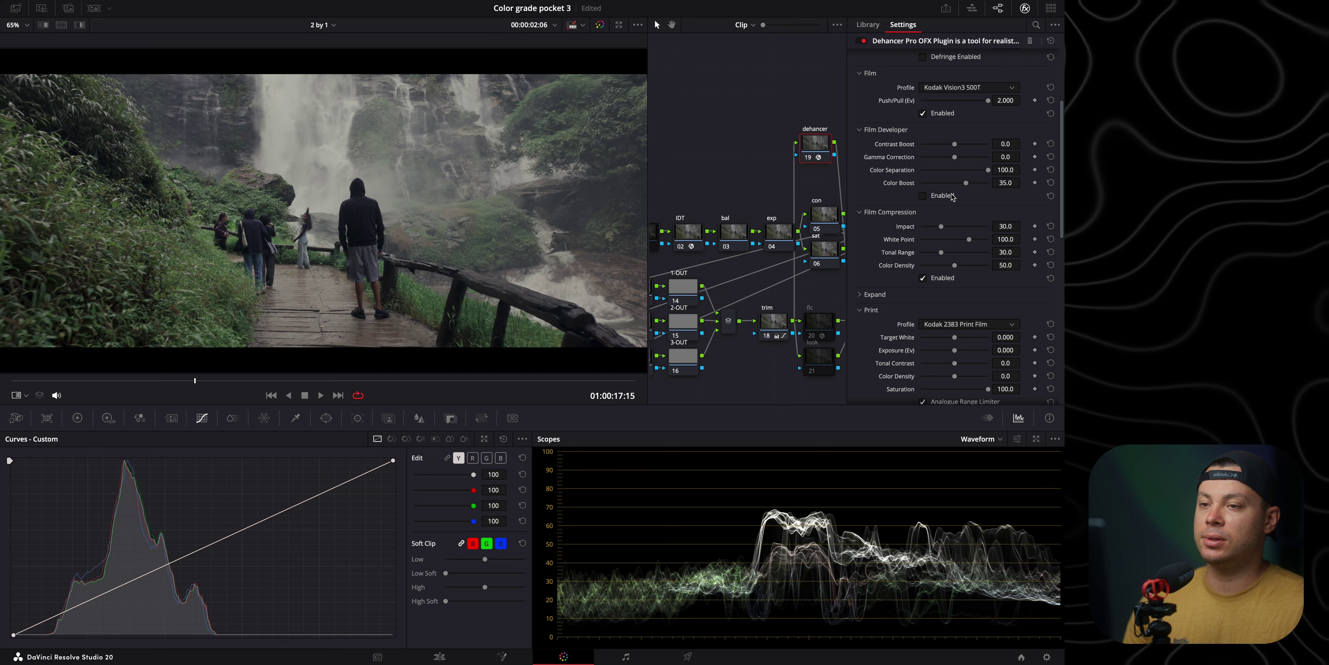
left_click(886, 130)
- Try the Kodak Vision3 250D and Kodak Vision3 200T film profiles on the shot
scroll(948, 218, "up", 3)
left_click(948, 215)
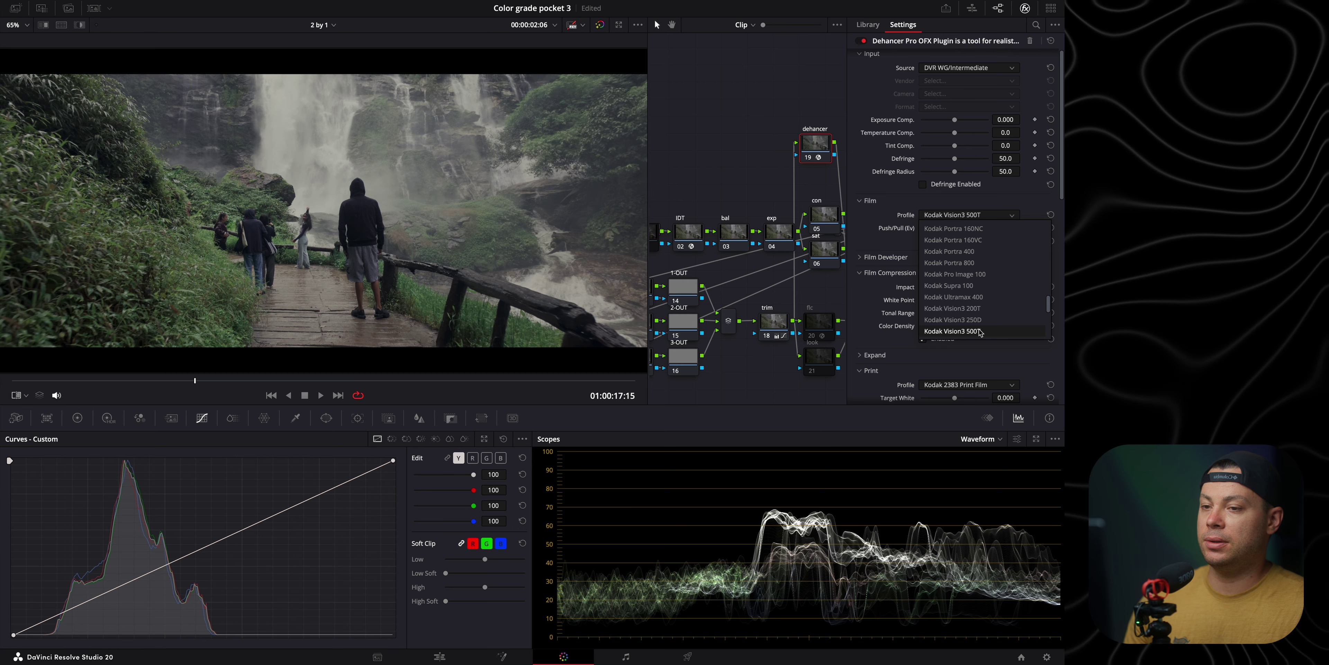
left_click(979, 320)
left_click(959, 217)
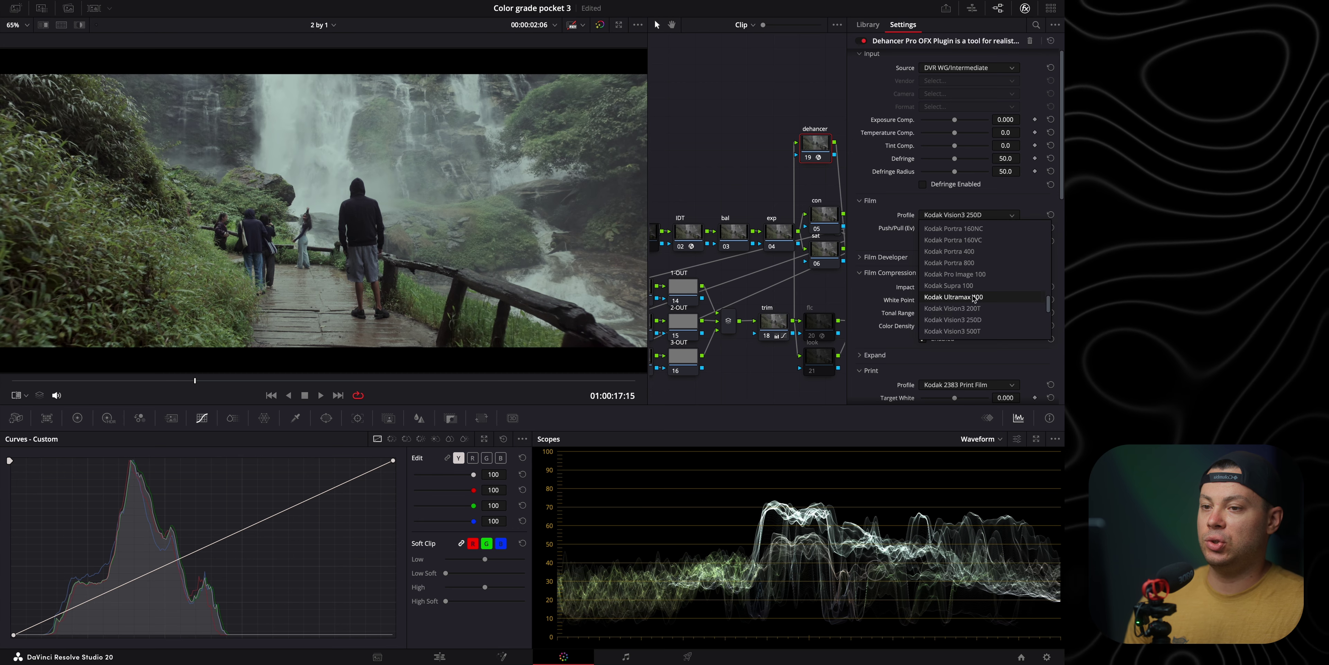
left_click(975, 307)
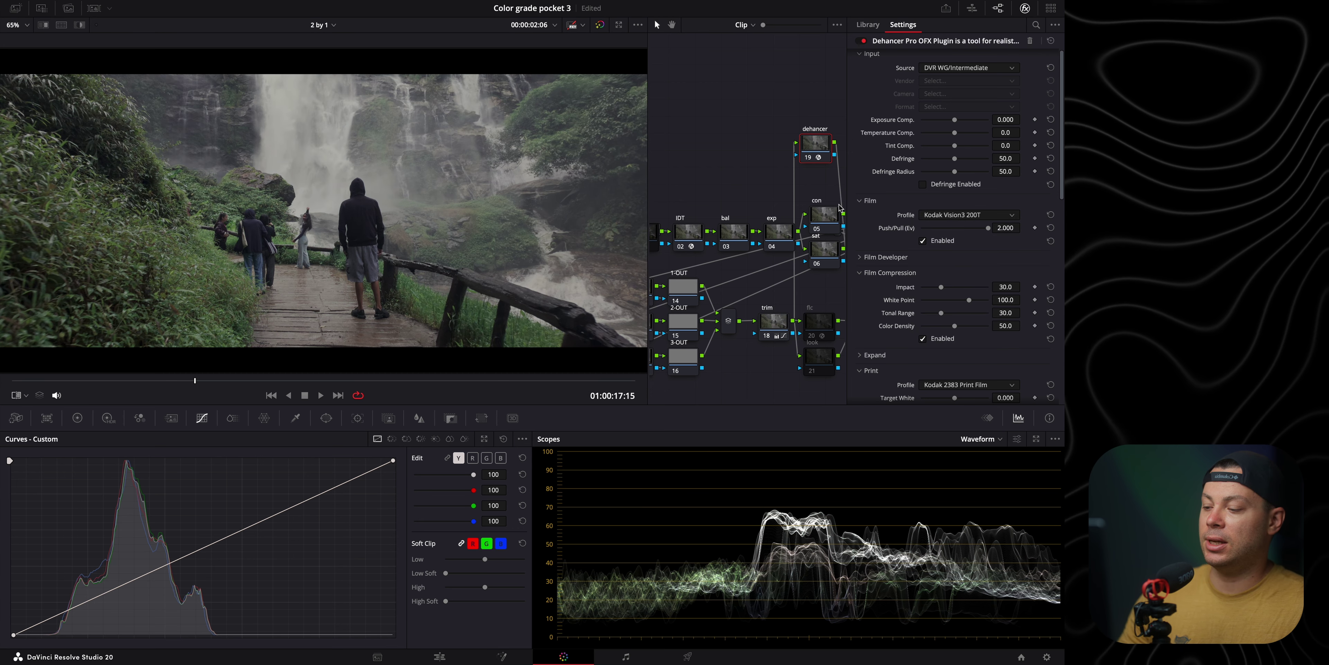
- Compare the graded shot repeatedly against the reference still of the woman at the waterfall
key("super+w")
key("super+w")
key("super+w")
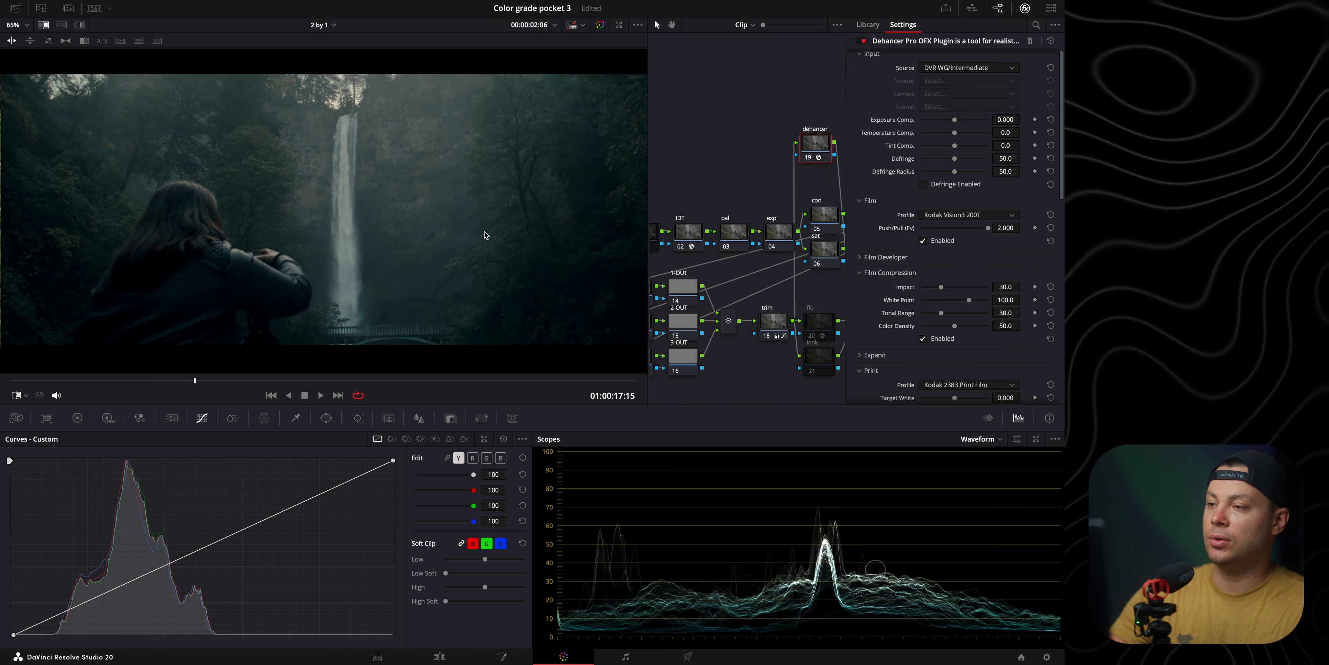
key("super+w")
key("super+w")
key("super+w")
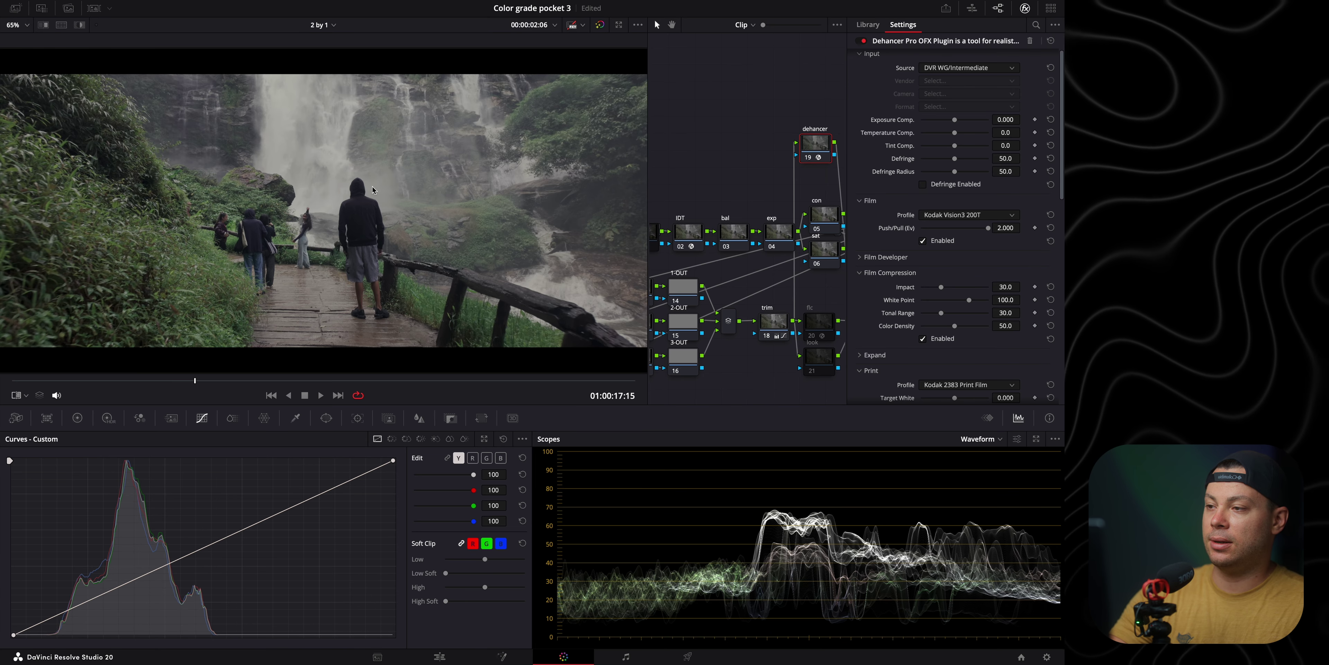
key("super+w")
key("super+w")
- Try the Kodak Supra 100, Kodak Portra 800 and Kodak Portra 400 film profiles
left_click(955, 215)
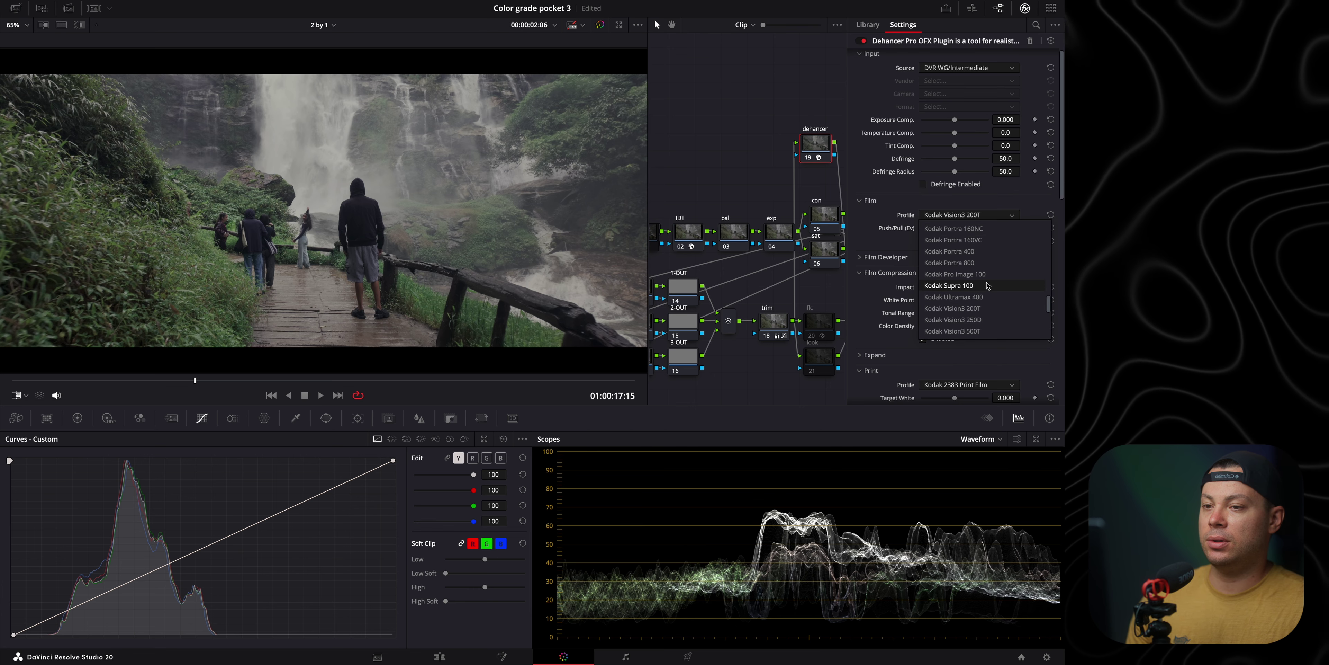
left_click(987, 286)
left_click(978, 216)
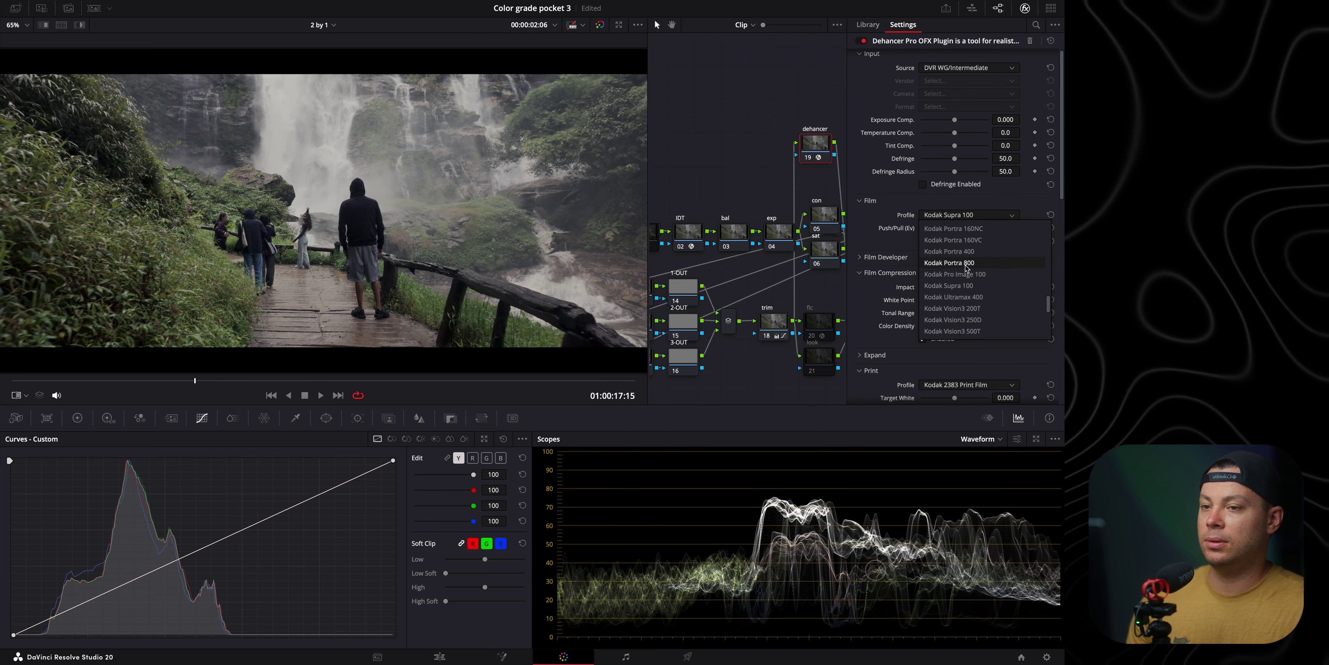
left_click(966, 264)
left_click(972, 215)
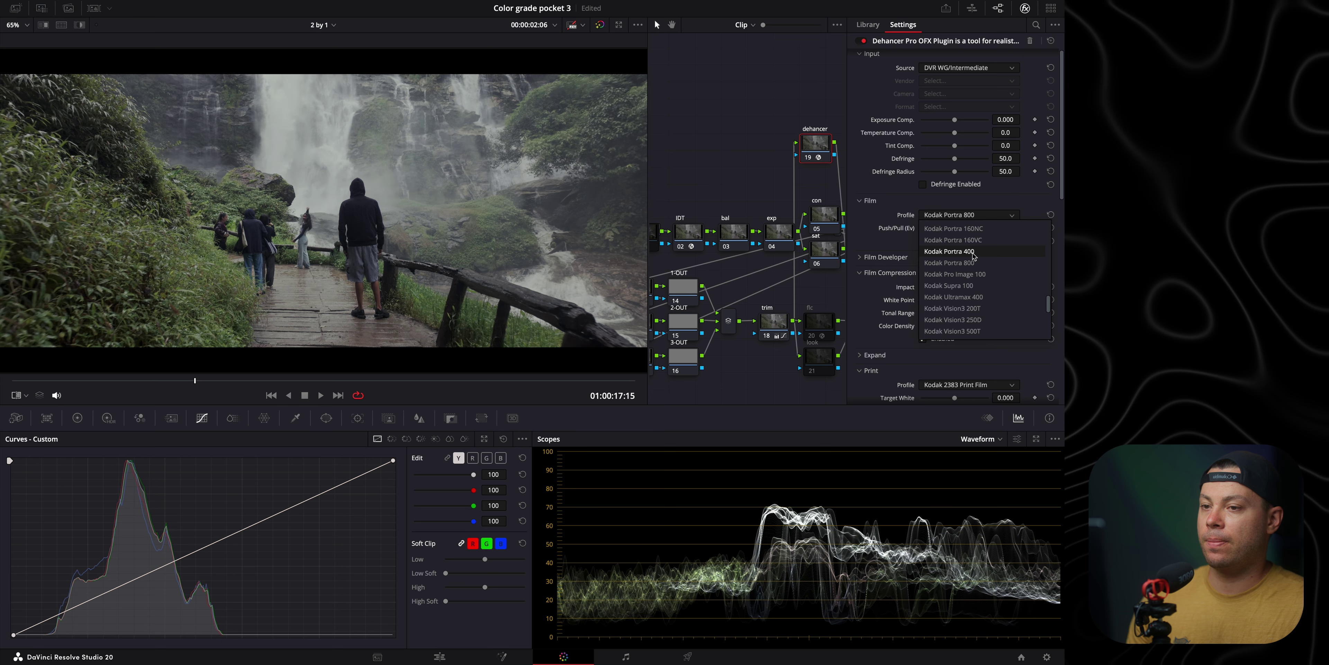
left_click(974, 253)
- Set the film profile to Kodak Ektar 100 and lower its Push/Pull to -2.000
left_click(960, 215)
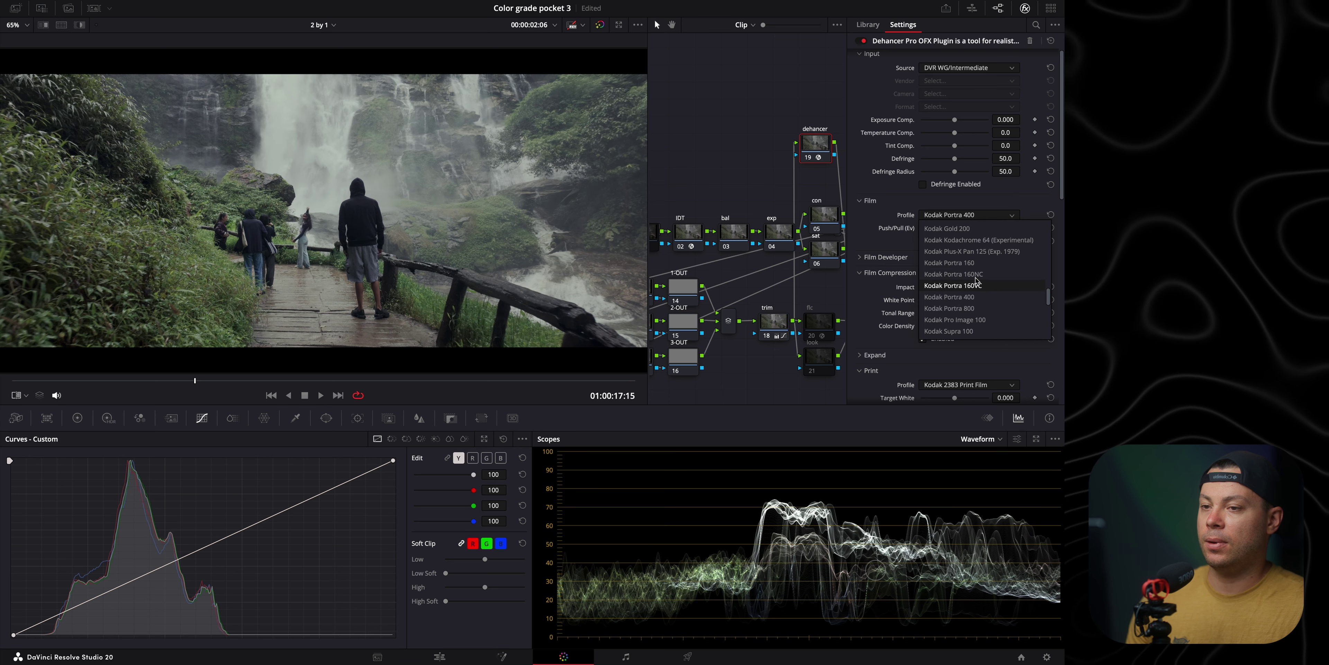
left_click(962, 231)
left_click(959, 215)
left_click(972, 256)
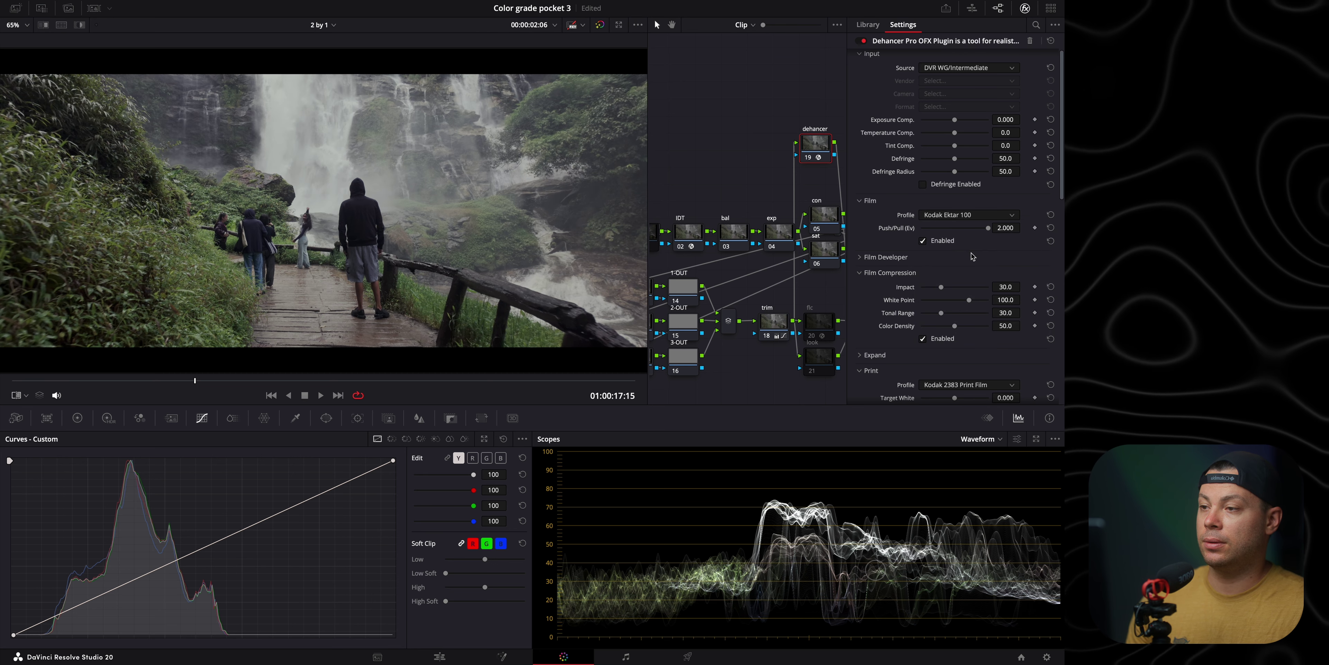
left_click_drag(988, 227, 853, 239)
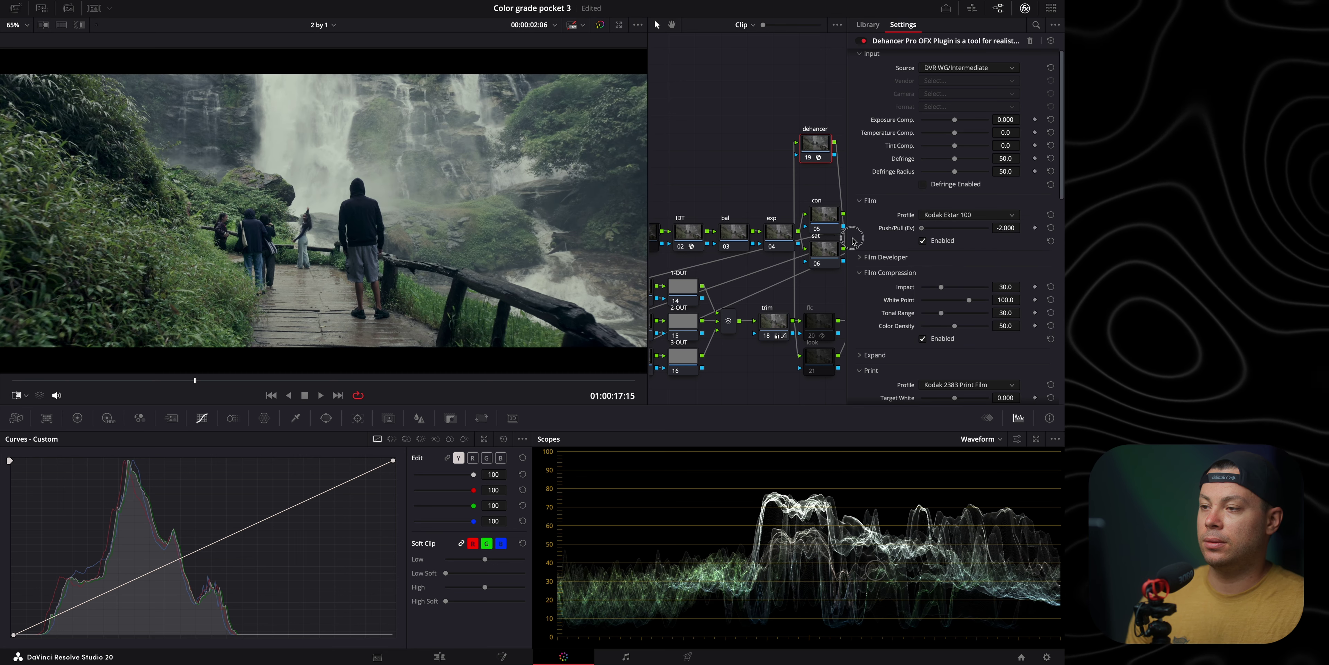
- Alternate the film profile between Kodak Gold 200 and Kodak Ektar 100, keep Ektar 100 and compare with the reference still
left_click(960, 214)
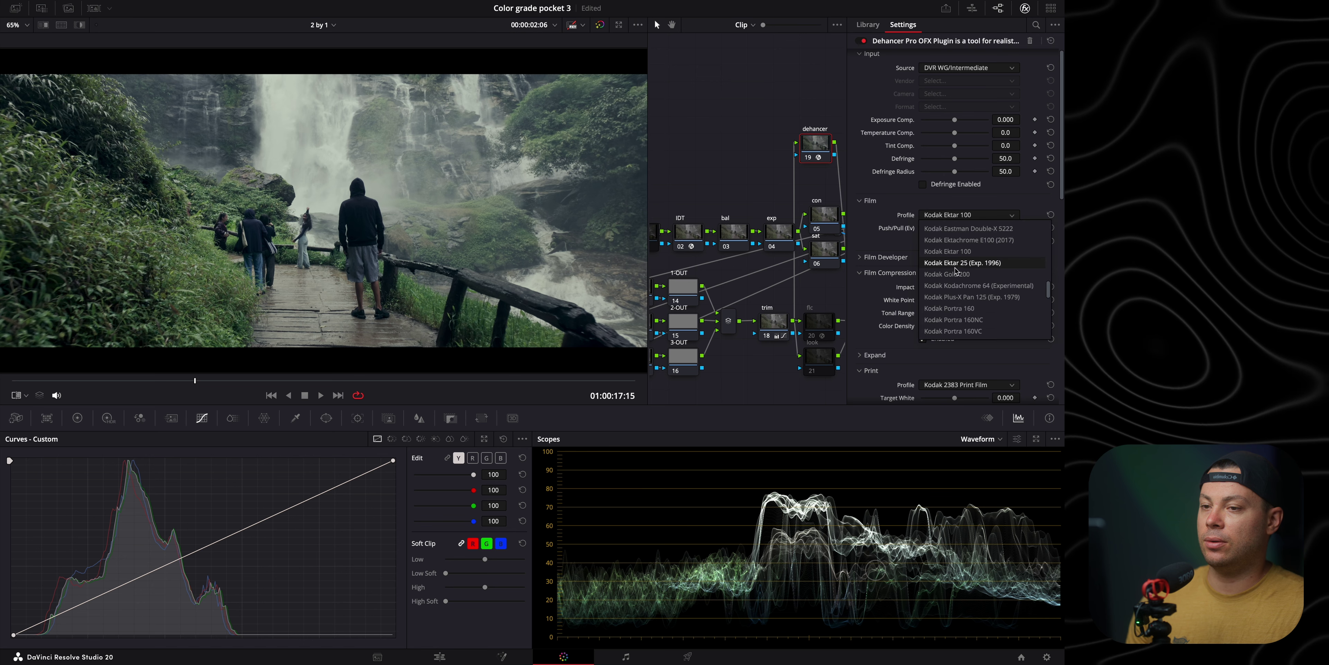
left_click(957, 273)
left_click(959, 215)
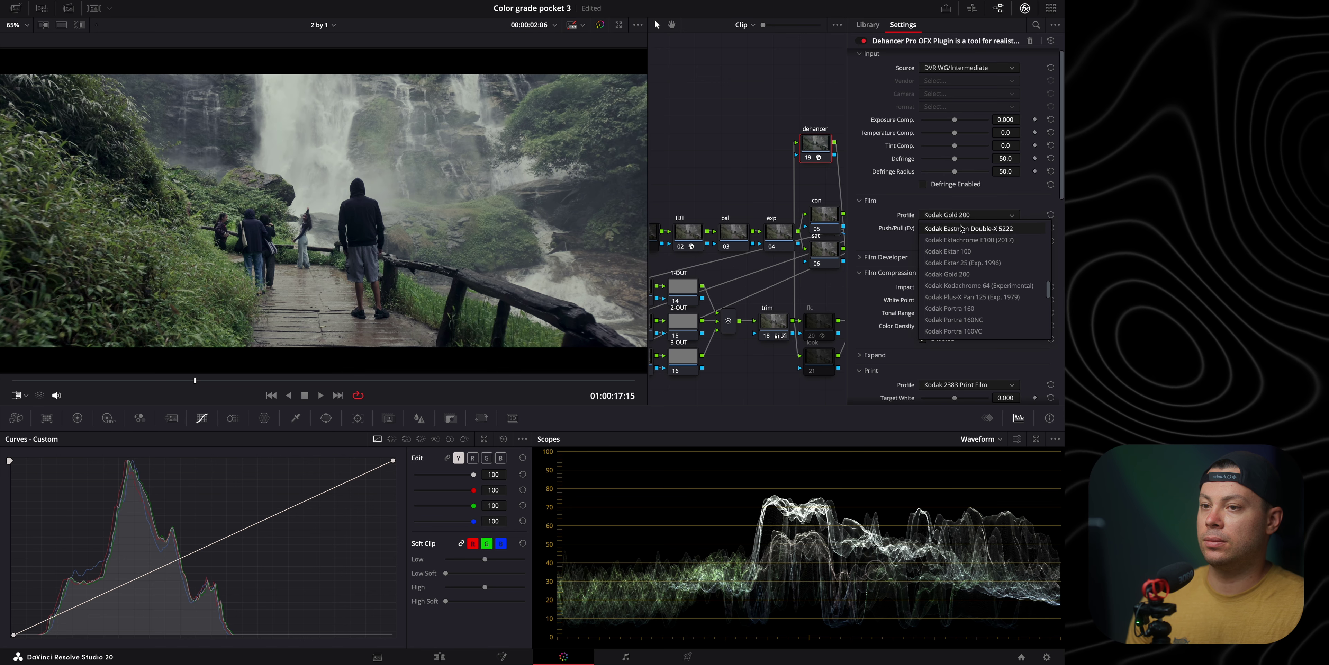
left_click(963, 251)
left_click(960, 215)
left_click(957, 274)
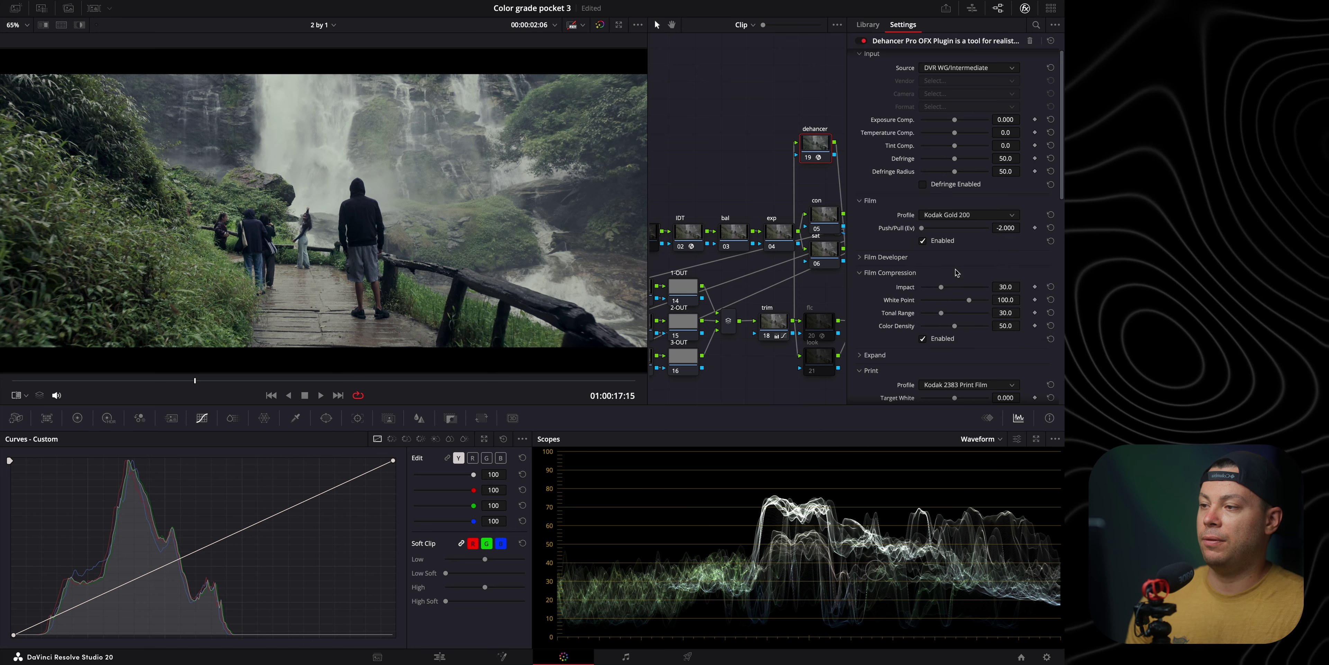
left_click(949, 215)
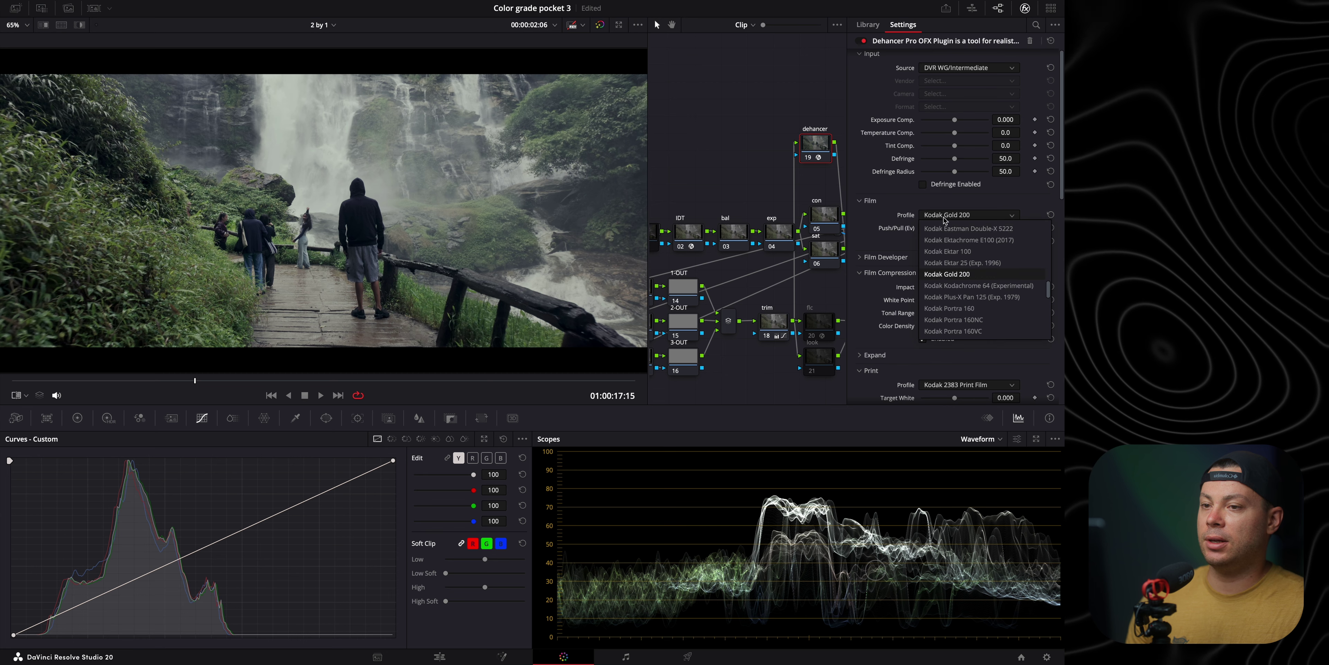
left_click(952, 251)
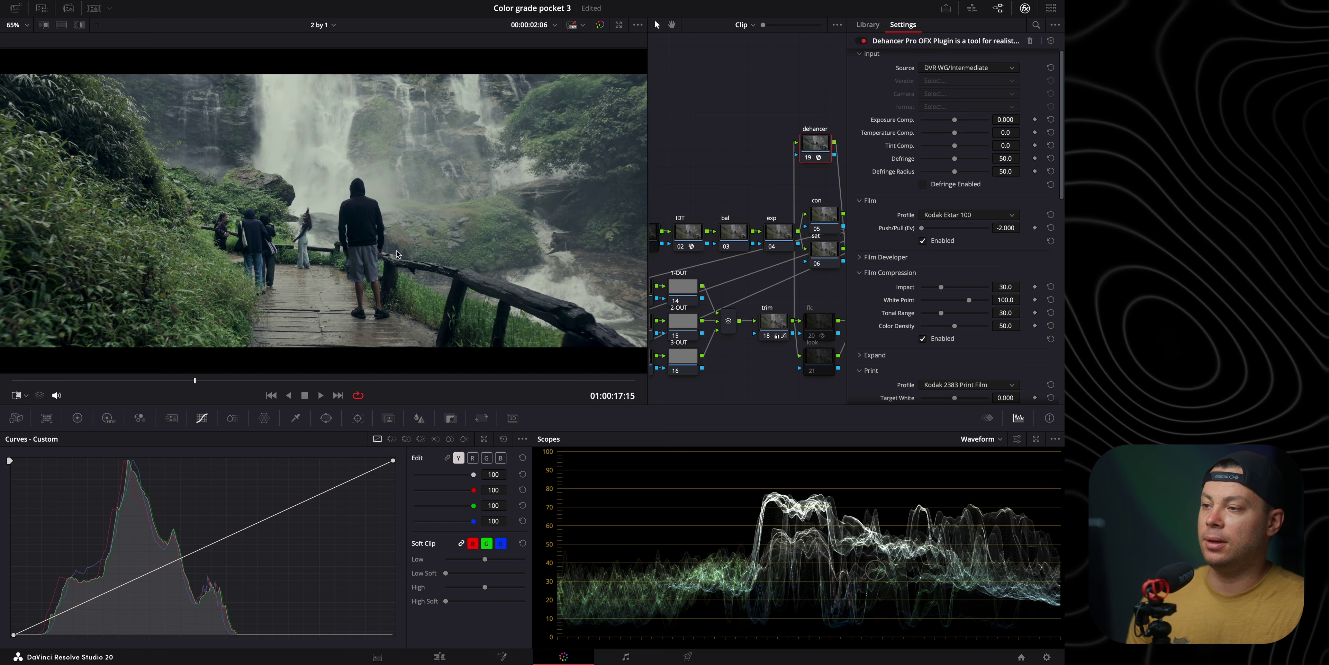
key("ctrl+w")
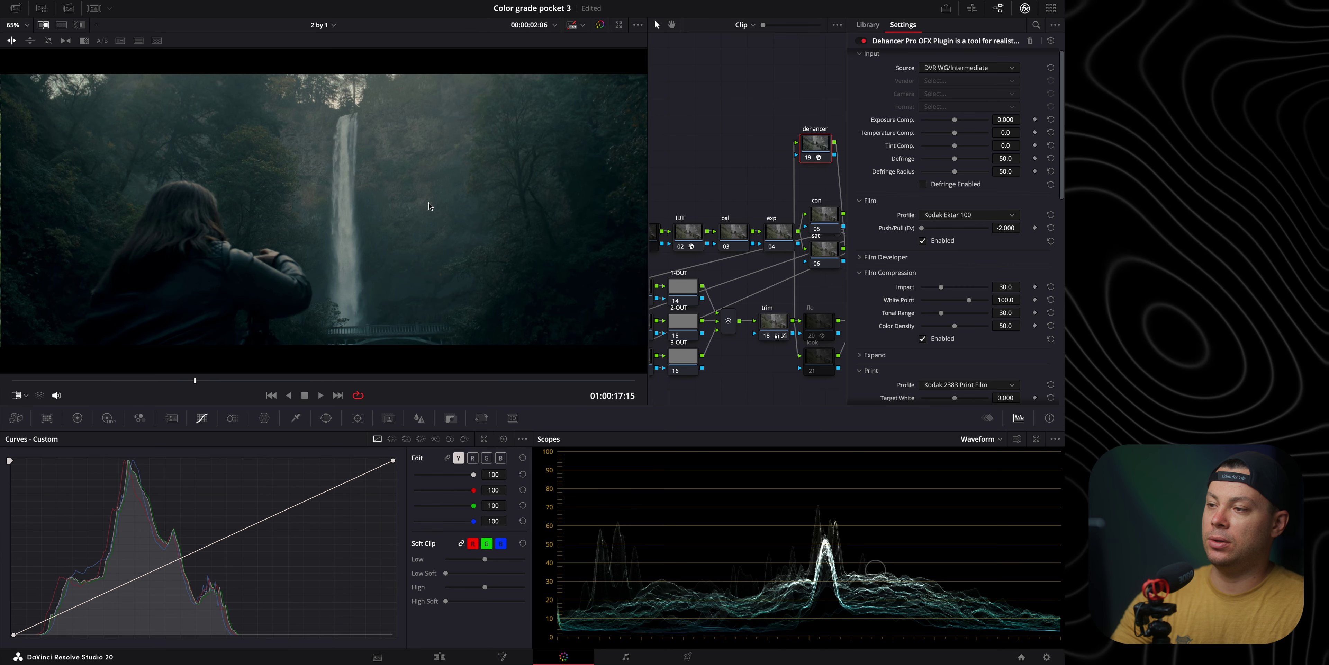
- Compare the Ektar 100 grade with the woman-at-the-waterfall still and check the film Push/Pull at its lowest value
key("ctrl+w")
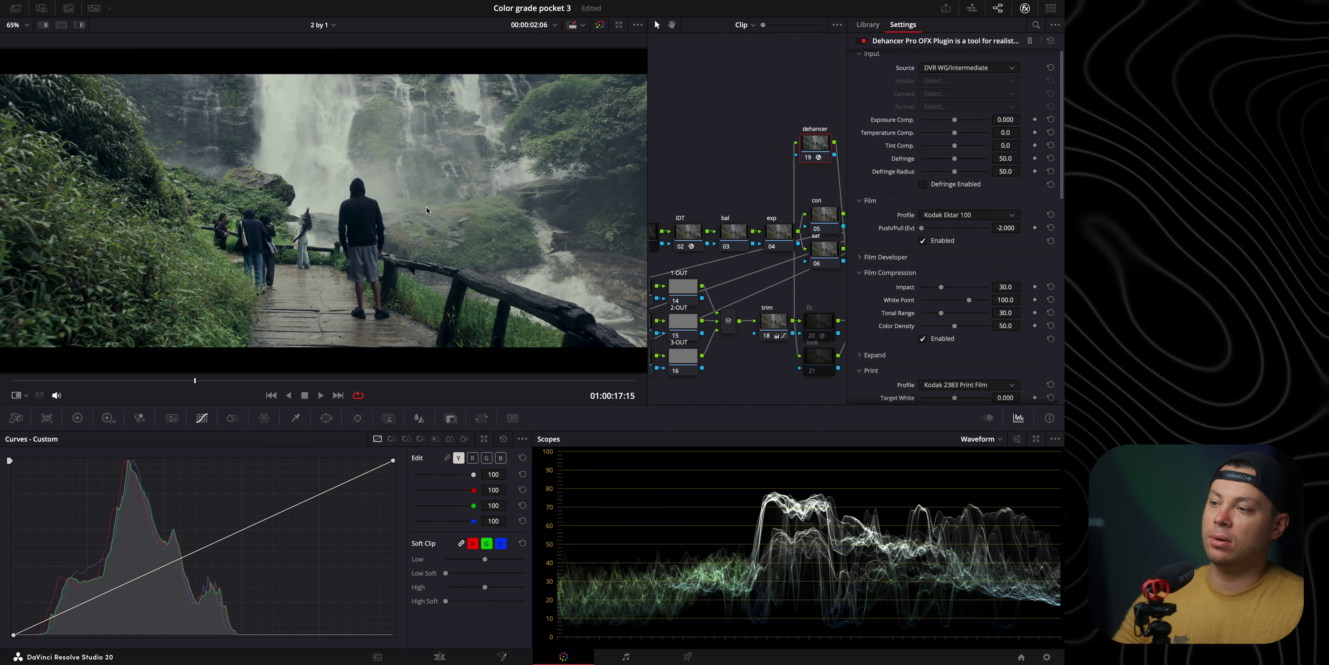
key("ctrl+w")
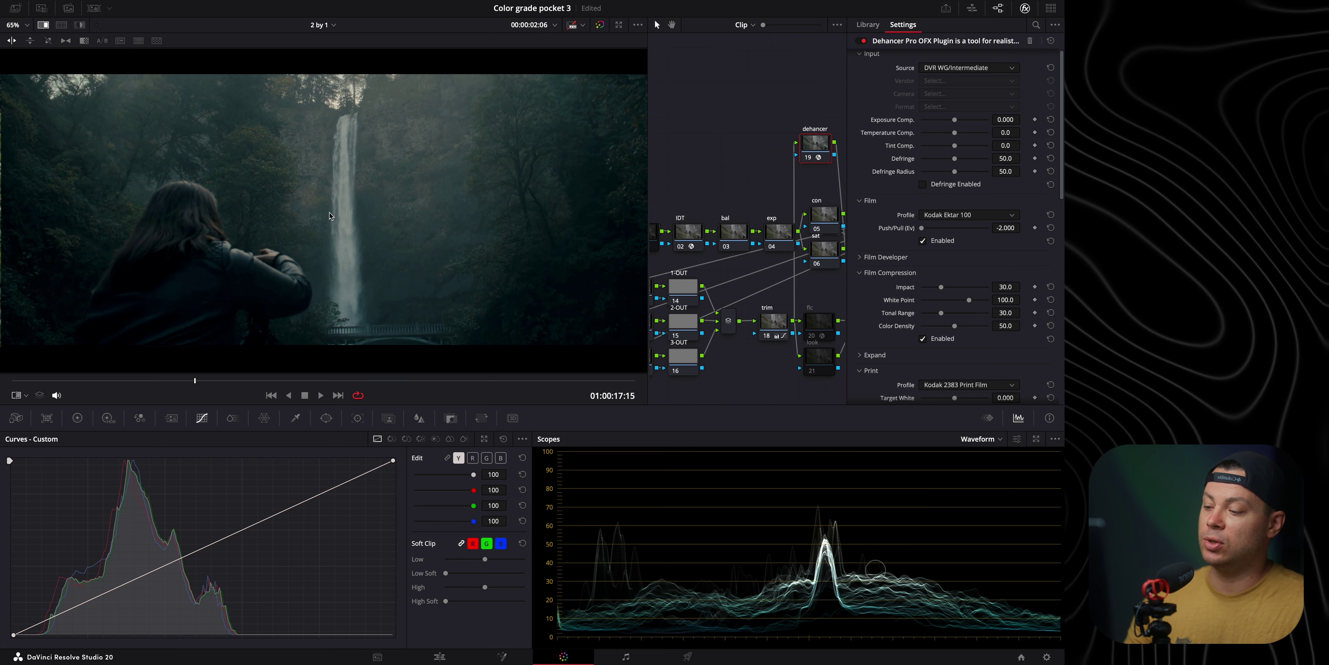
key("ctrl+w")
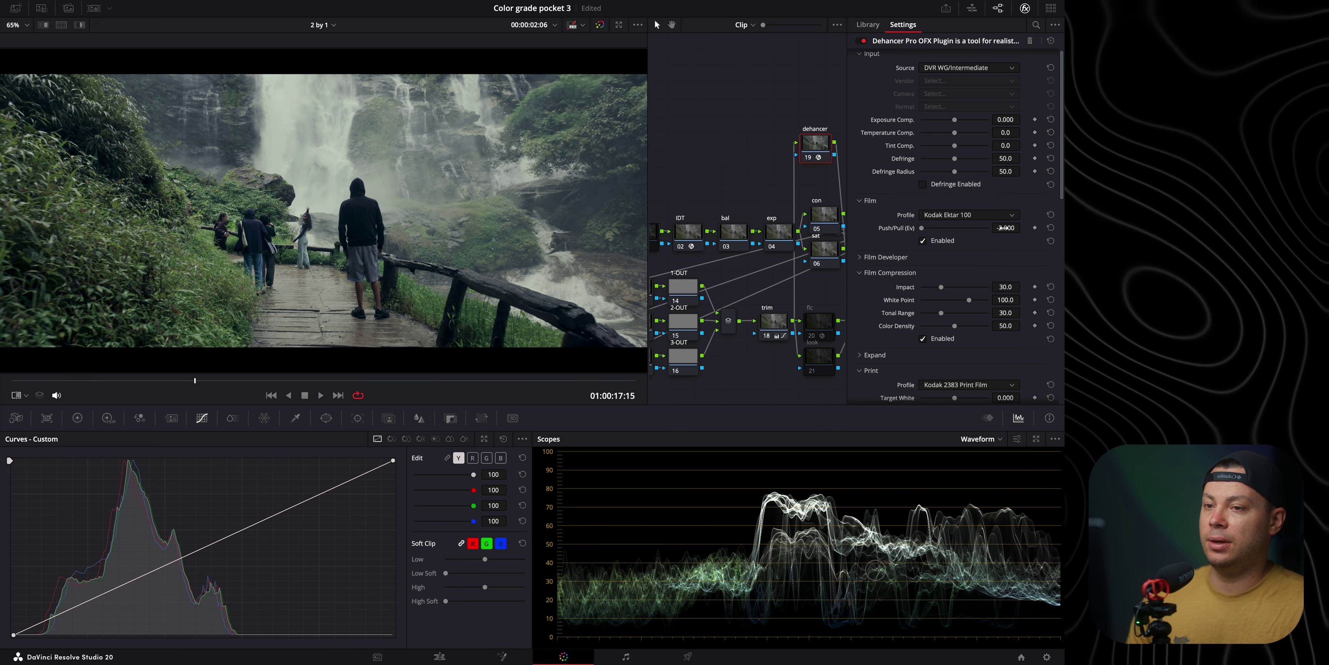
left_click_drag(927, 232, 858, 229)
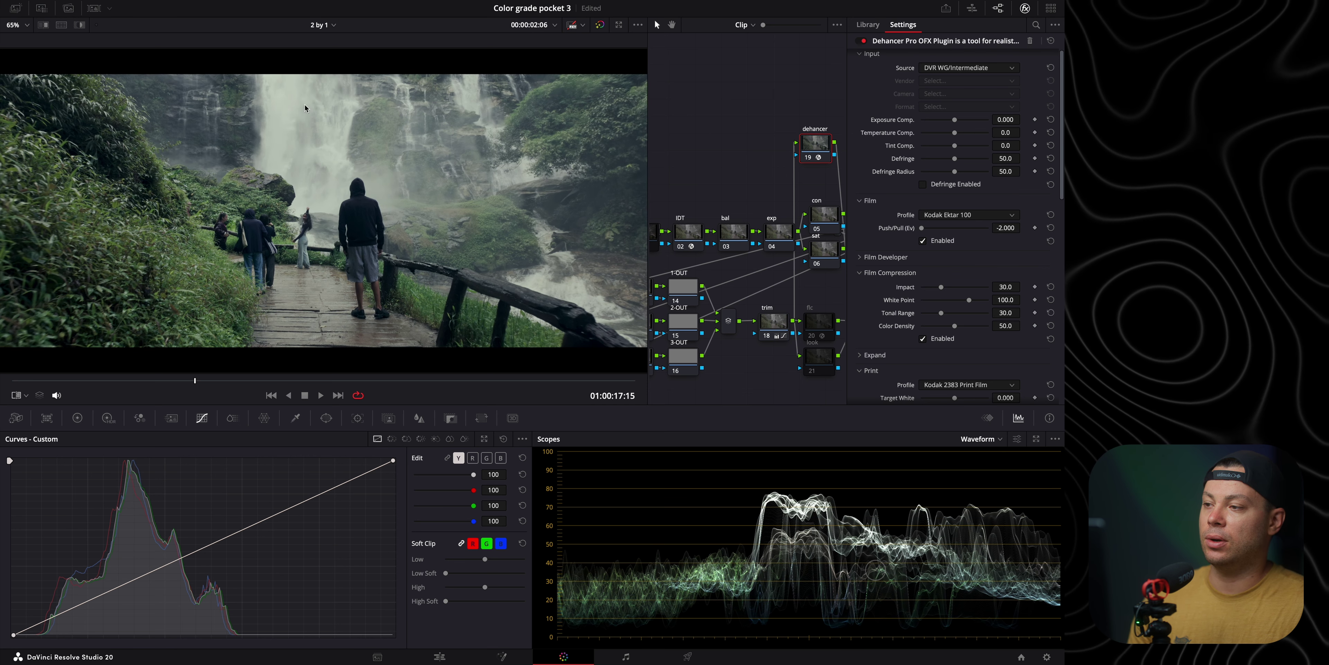
scroll(891, 197, "up", 1)
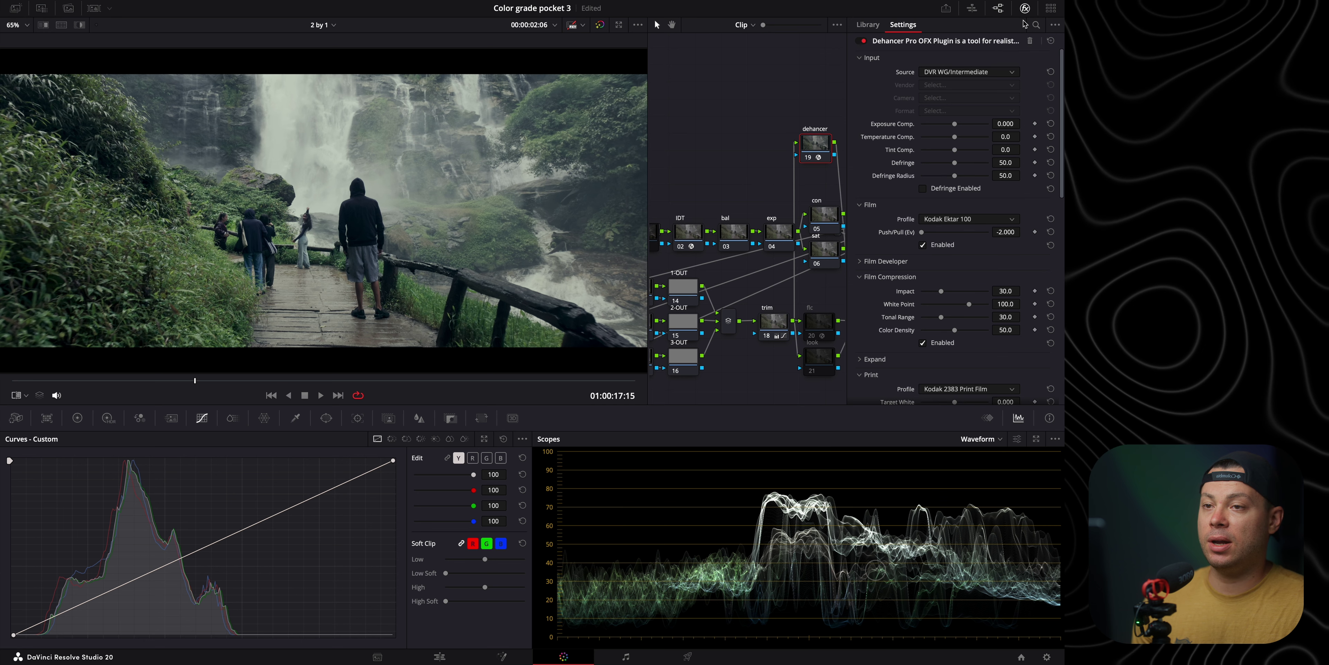
- Toggle the dehancer node to compare its effect, and move it back down to the top of the lower parallel stack
left_click(1025, 8)
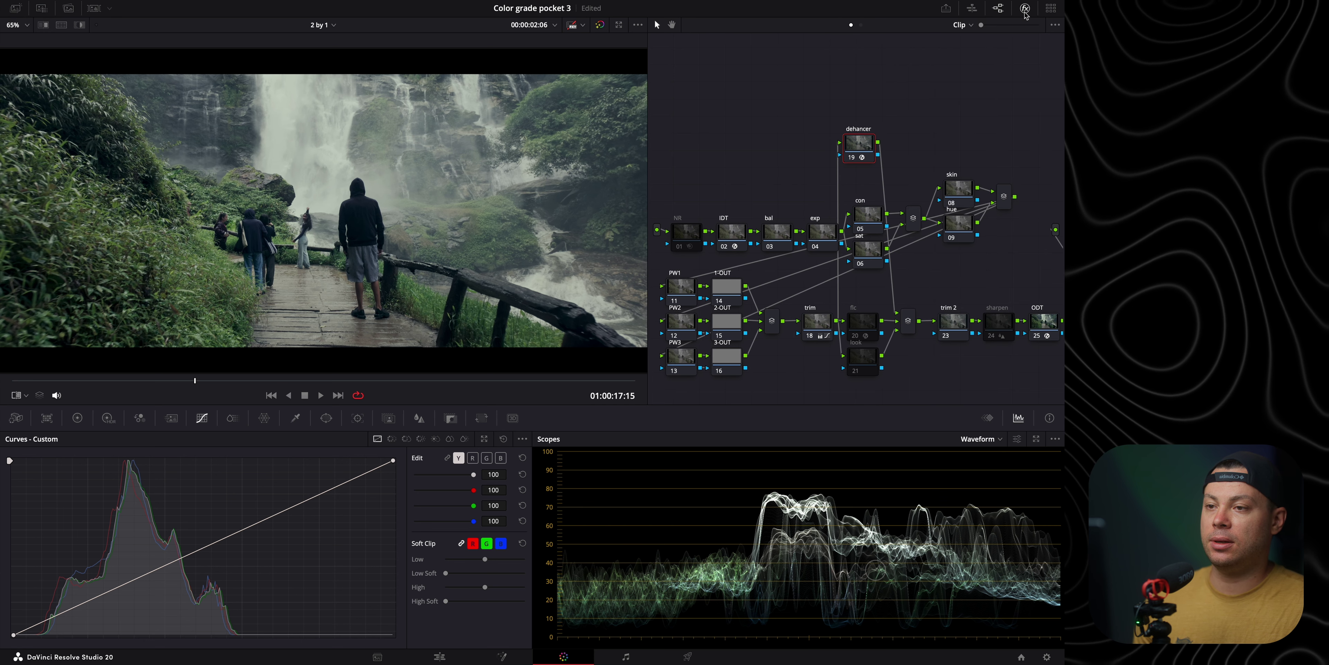
left_click(852, 158)
left_click(852, 159)
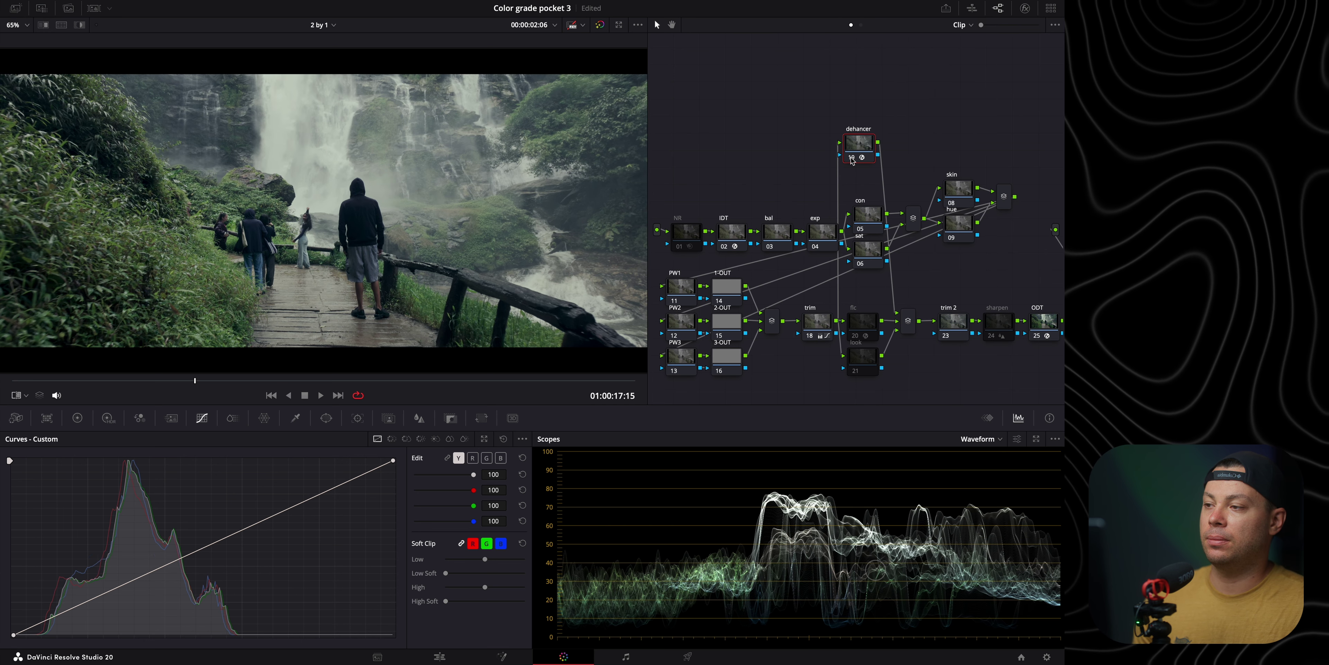
left_click(852, 158)
left_click(852, 159)
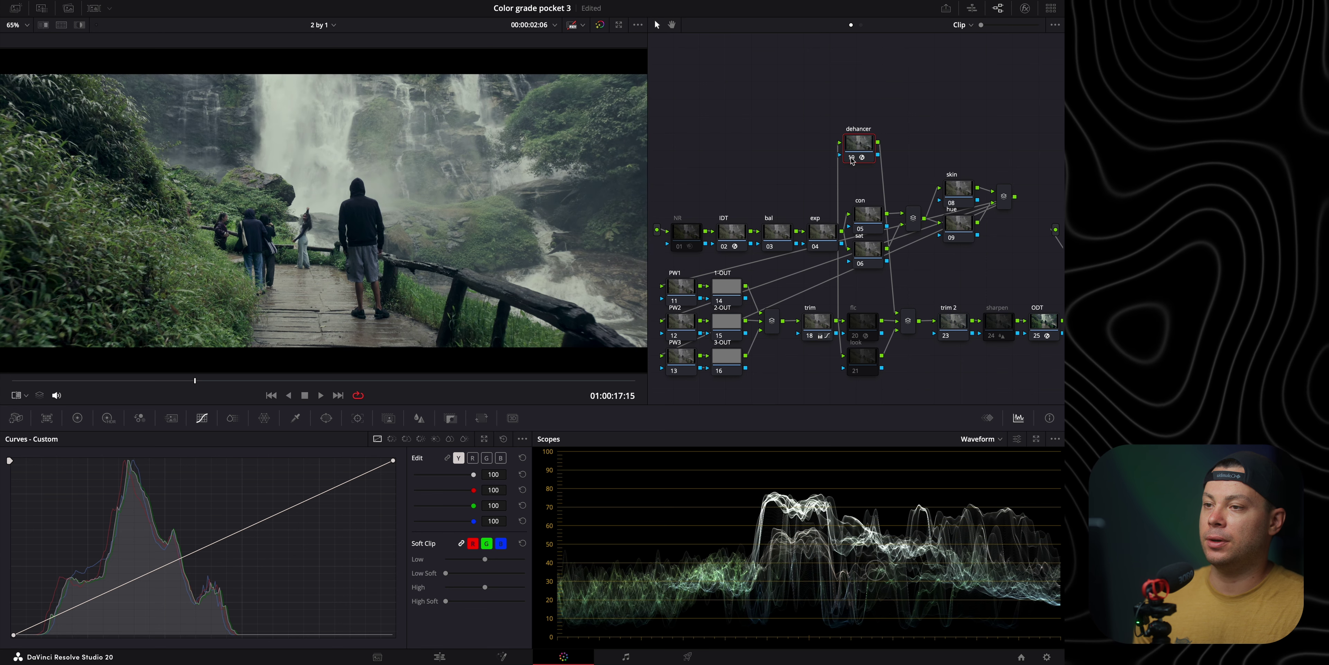
left_click_drag(852, 159, 855, 302)
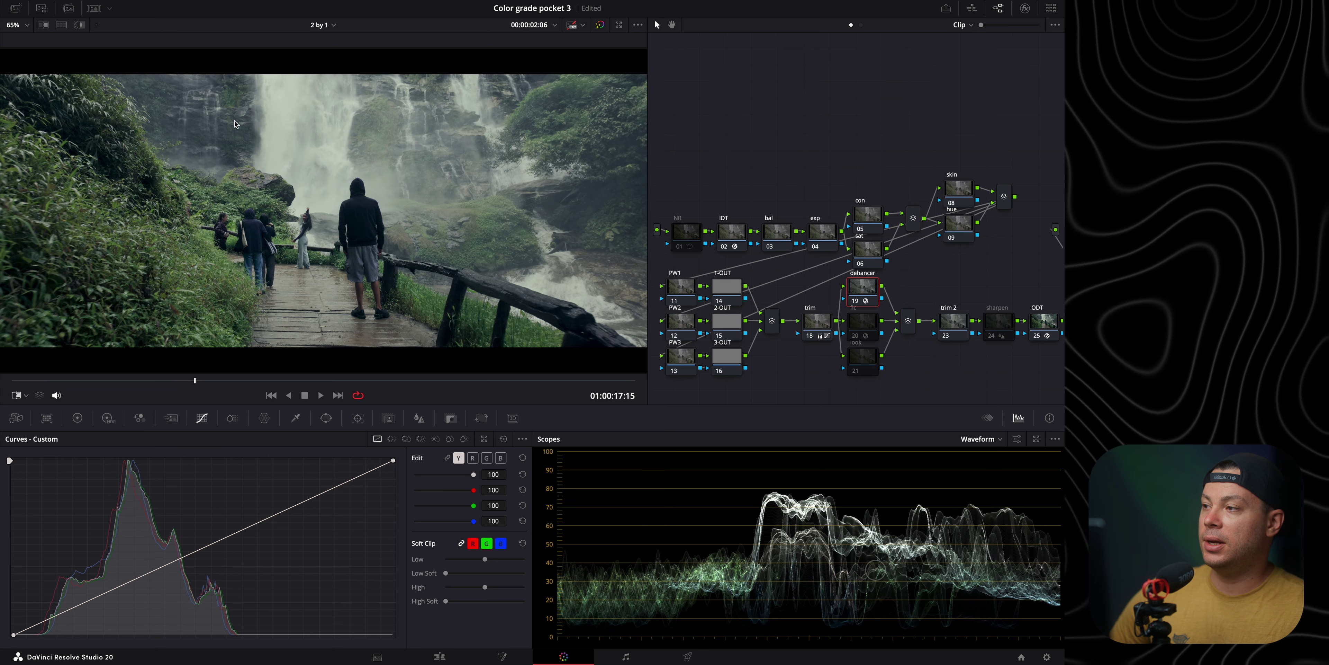
- Show the shot side by side with the reference still and reposition the con node above the sat node
left_click(62, 25)
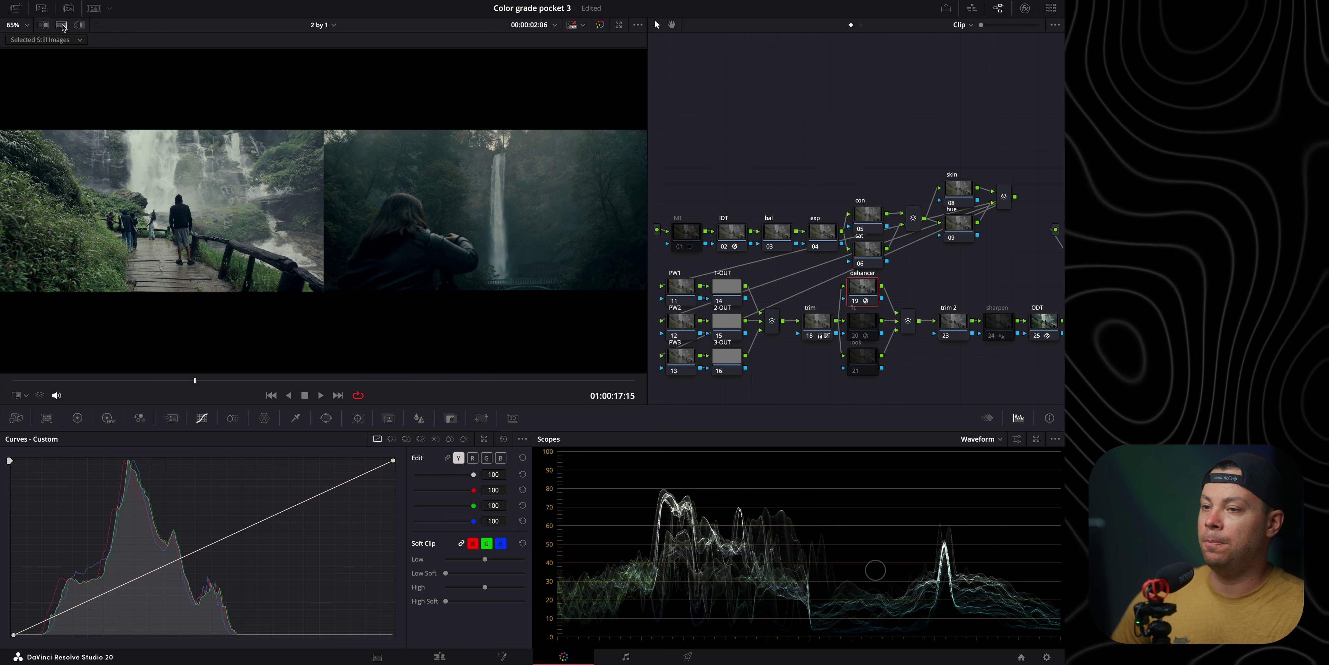
left_click_drag(865, 219, 848, 148)
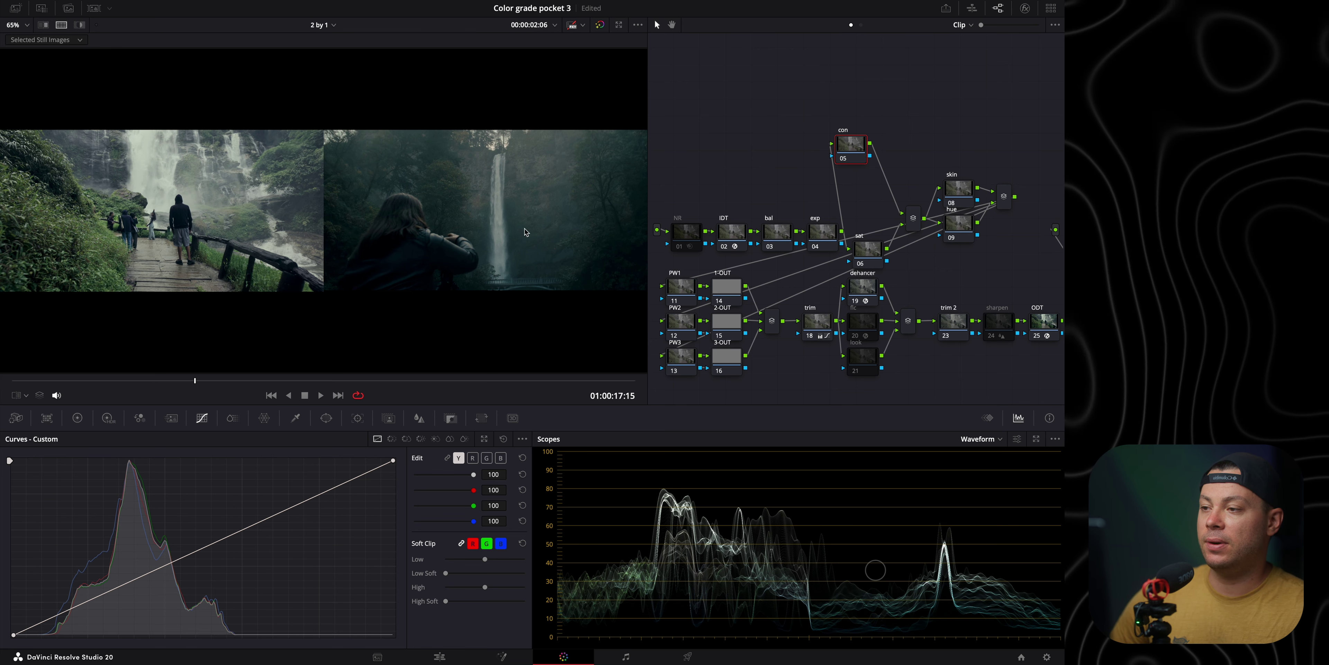
scroll(525, 229, "up", 6)
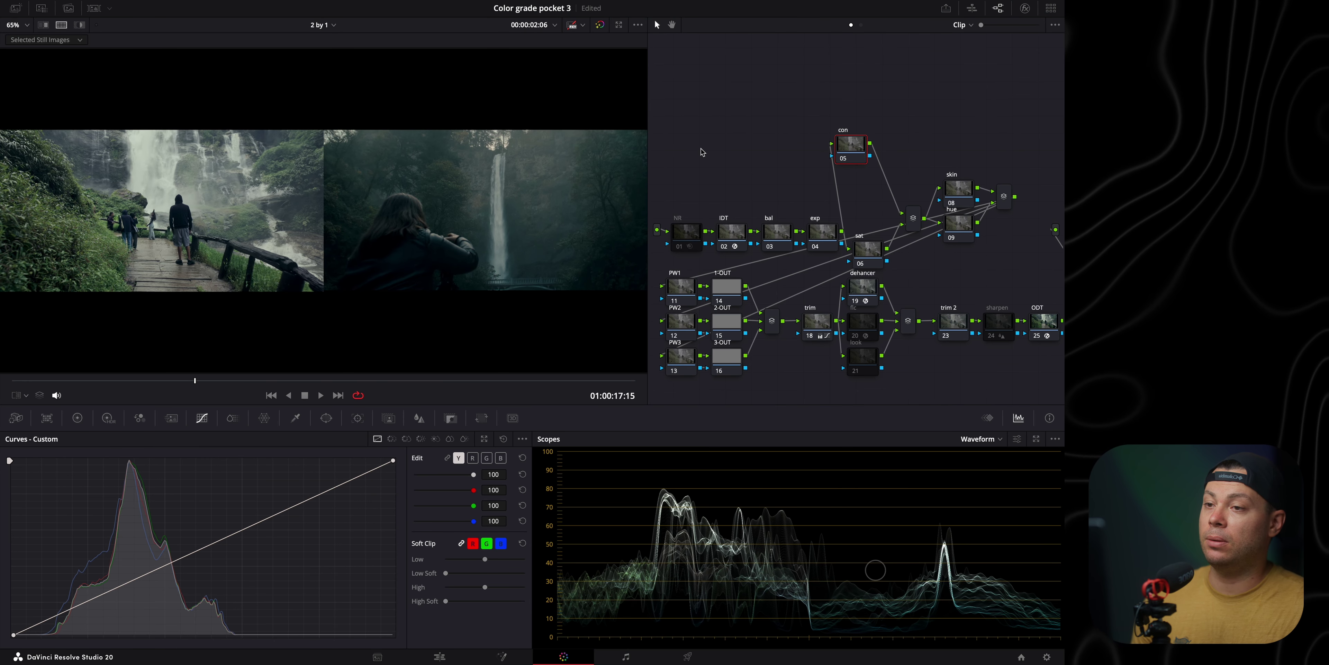
left_click_drag(838, 148, 857, 175)
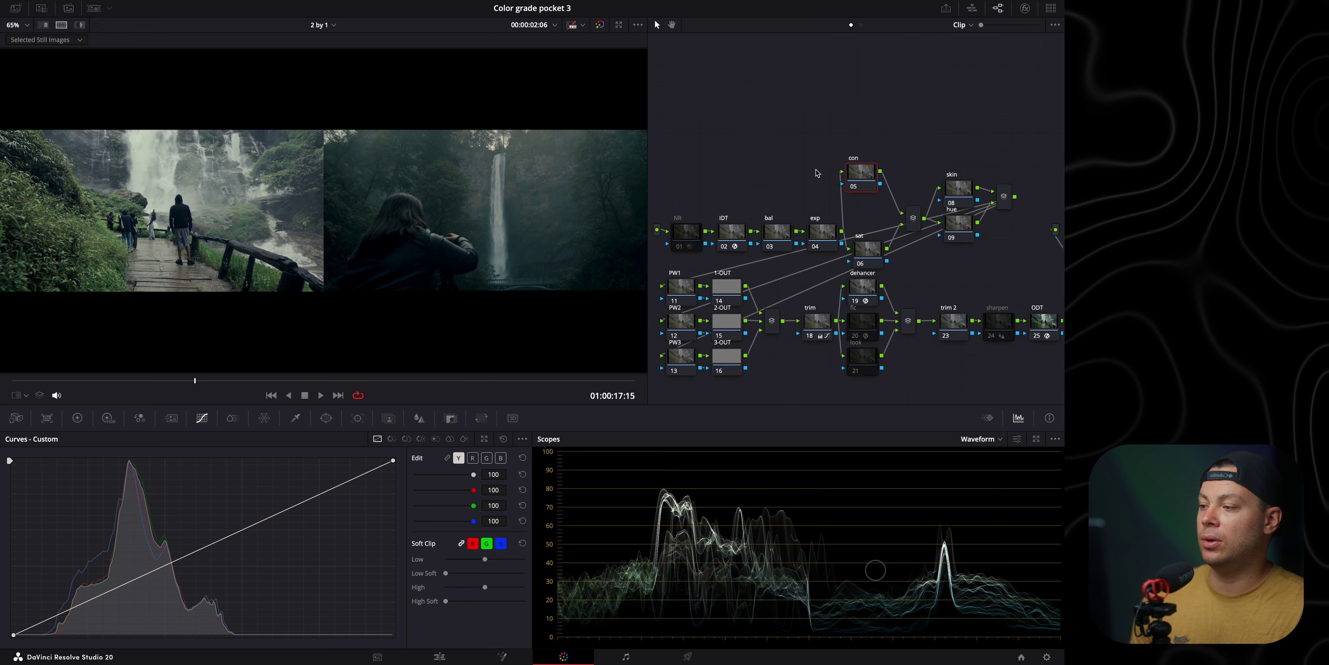
- Darken the con node with the primary color wheels, setting Gain to 0.81 and Gamma to -0.03
left_click(81, 419)
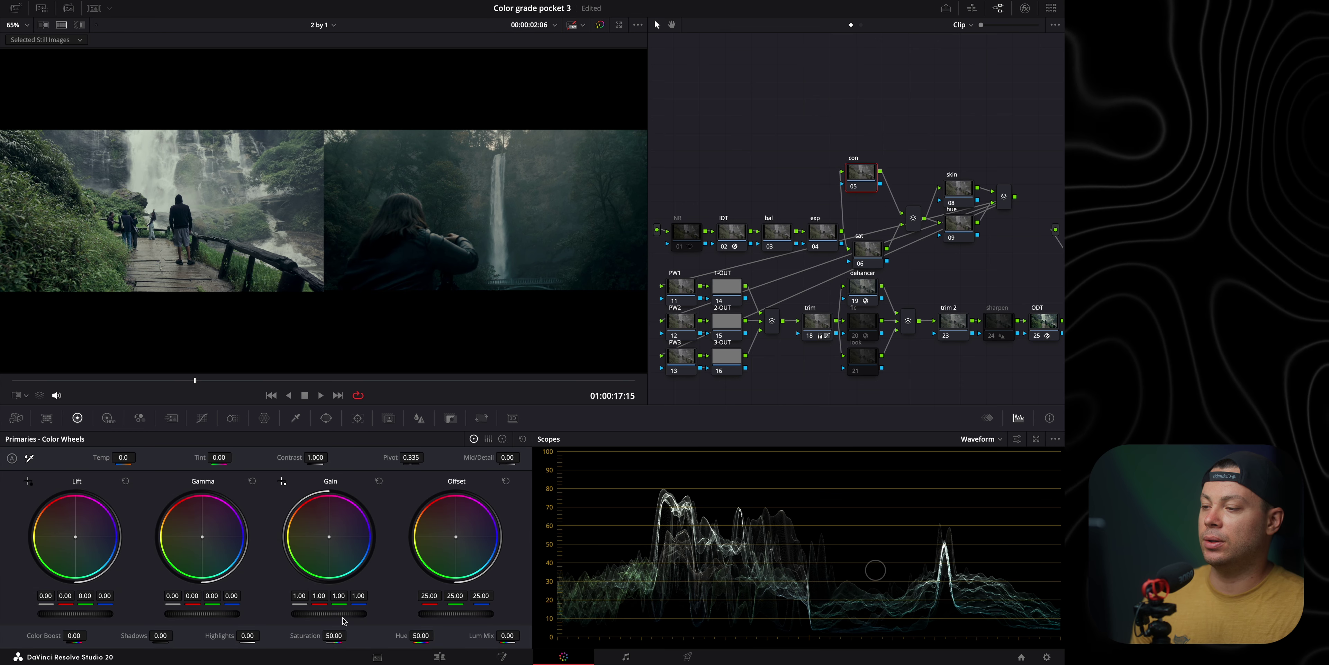
left_click_drag(351, 615, 258, 614)
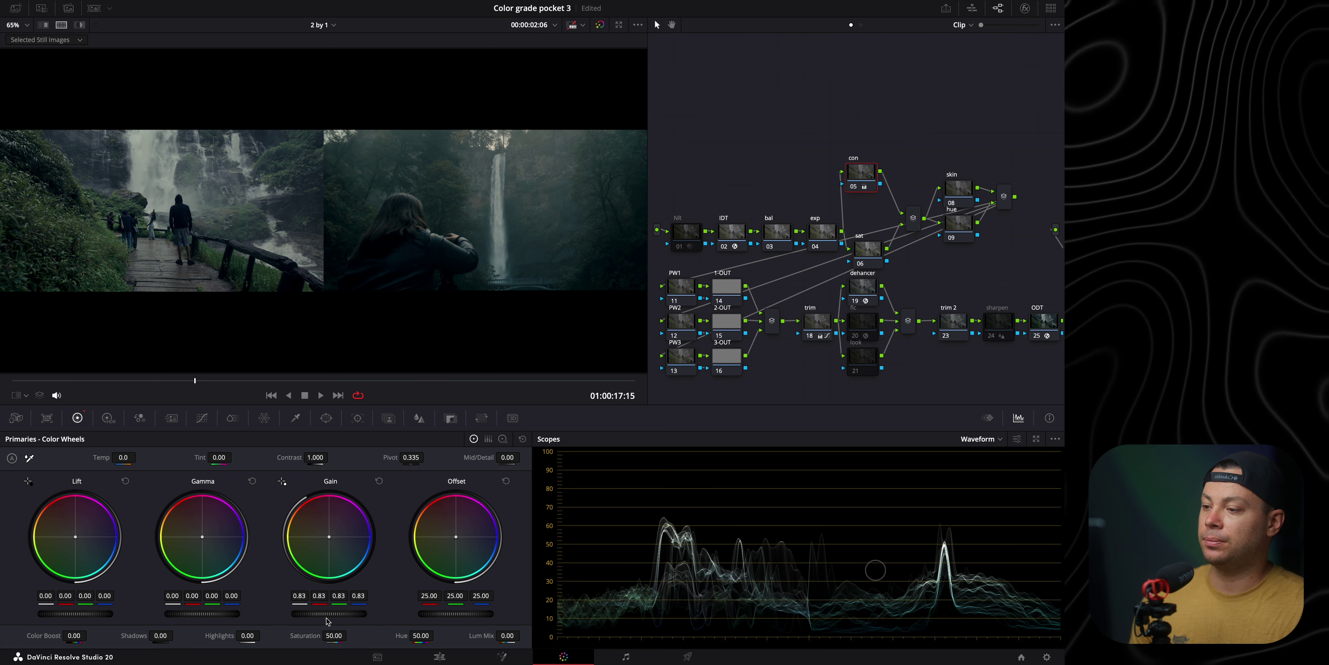
left_click_drag(330, 614, 318, 615)
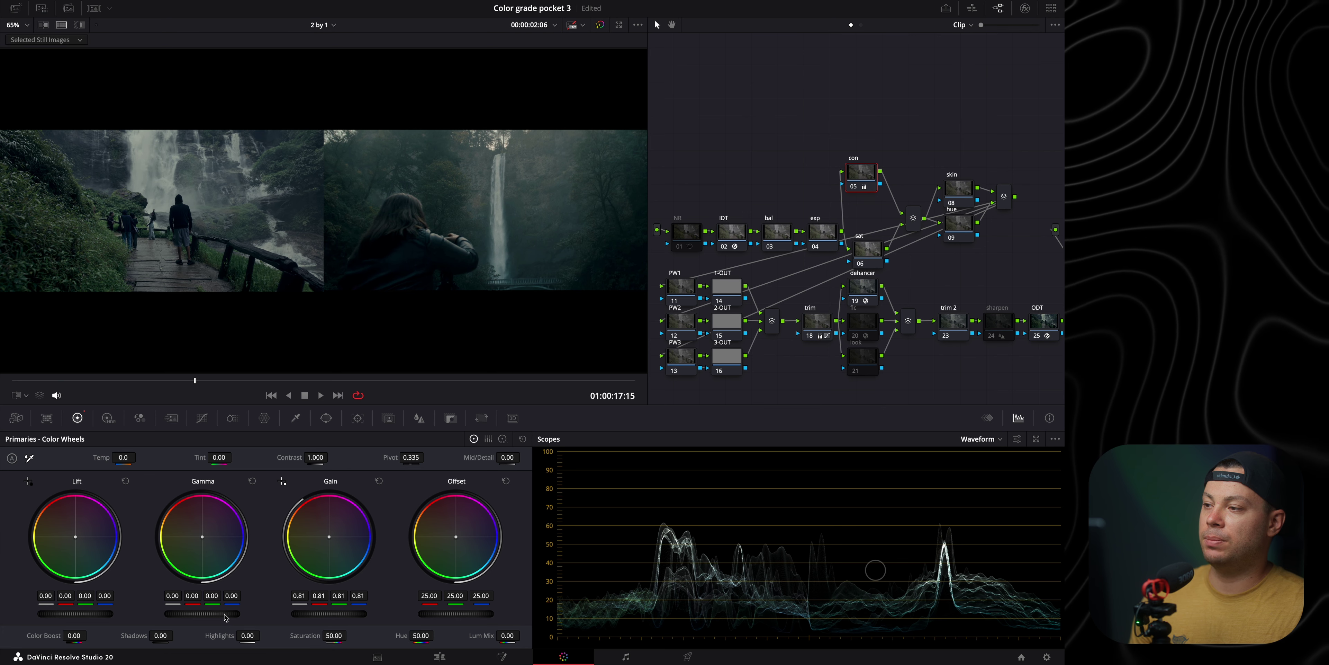
left_click_drag(219, 617, 160, 617)
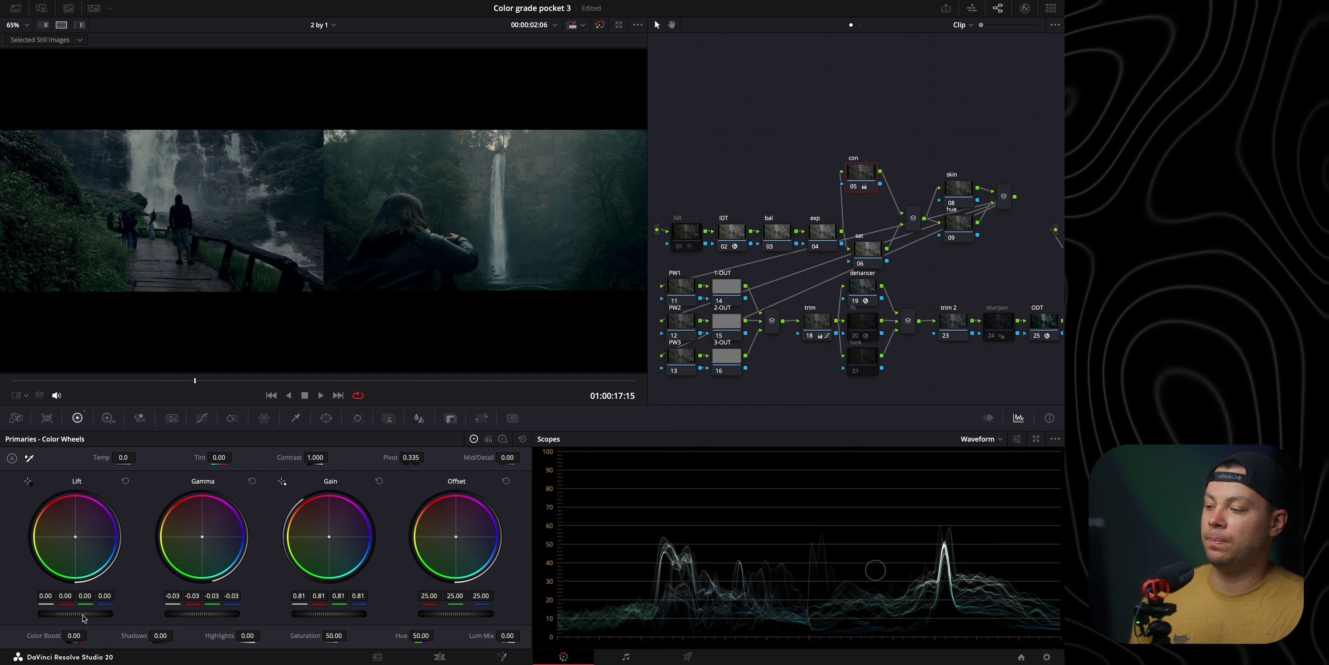
- Raise the con node's Lift to 0.04, Gamma to -0.02 and Gain to 0.89
left_click_drag(85, 614, 118, 617)
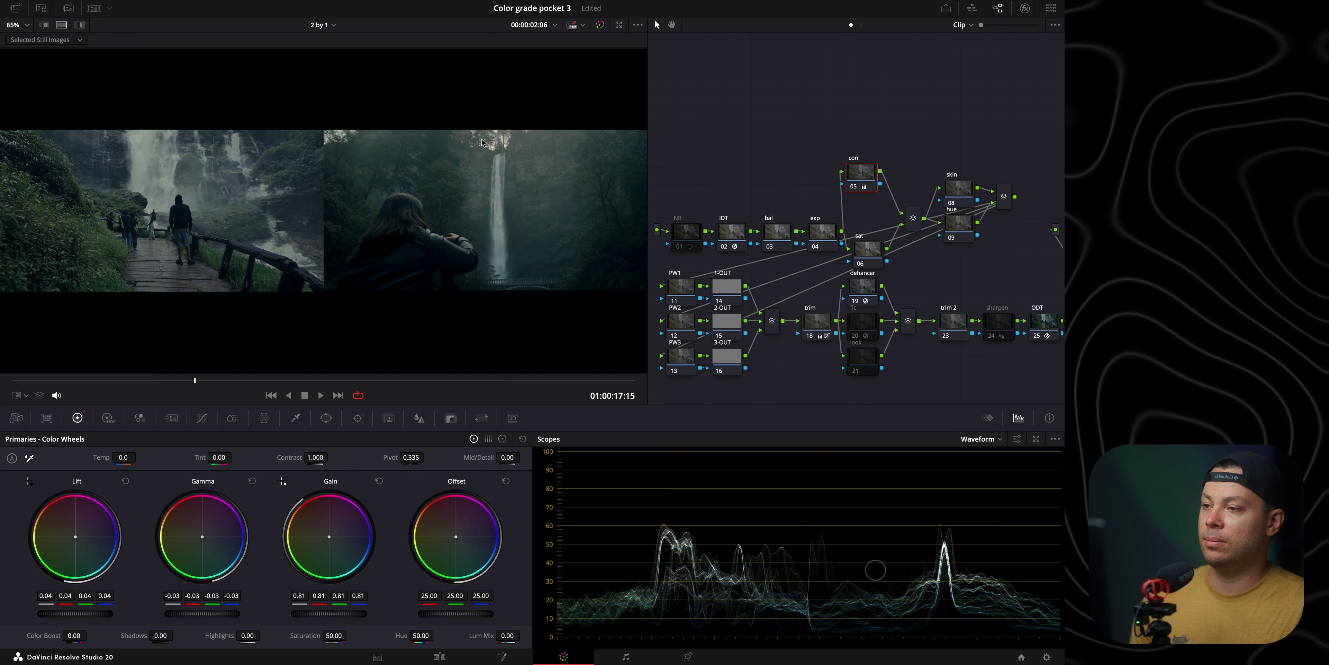
left_click_drag(213, 615, 228, 612)
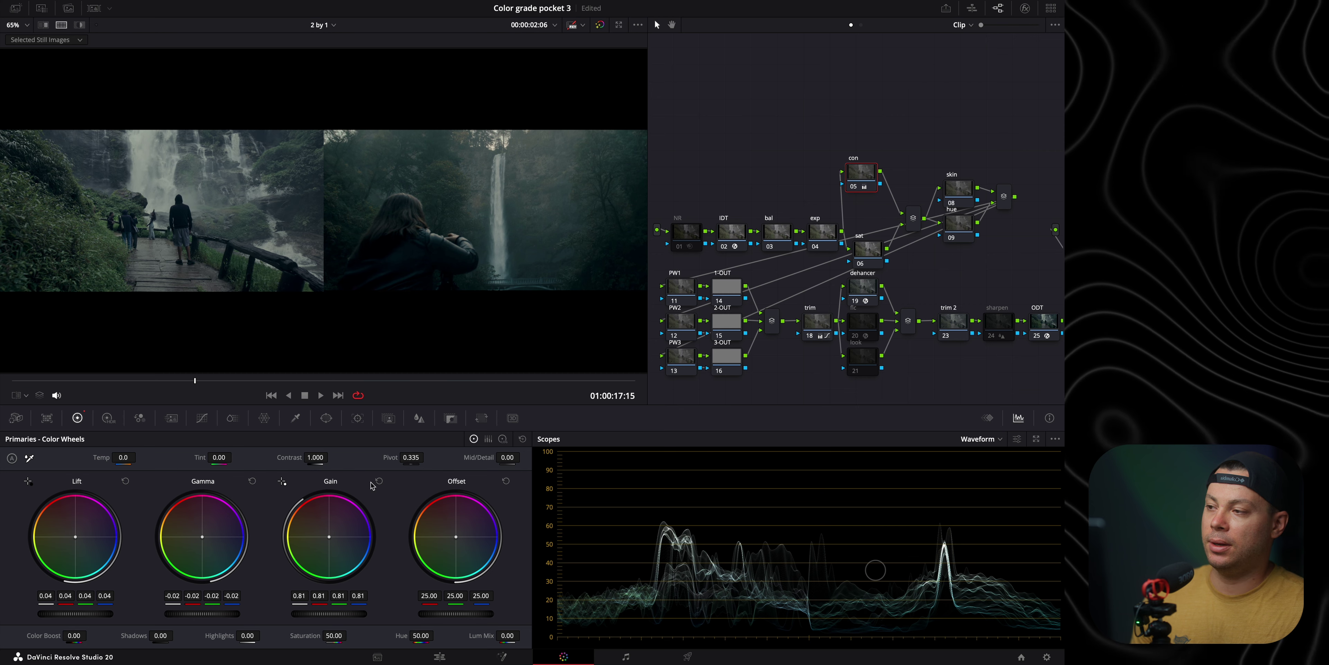
left_click_drag(329, 617, 367, 614)
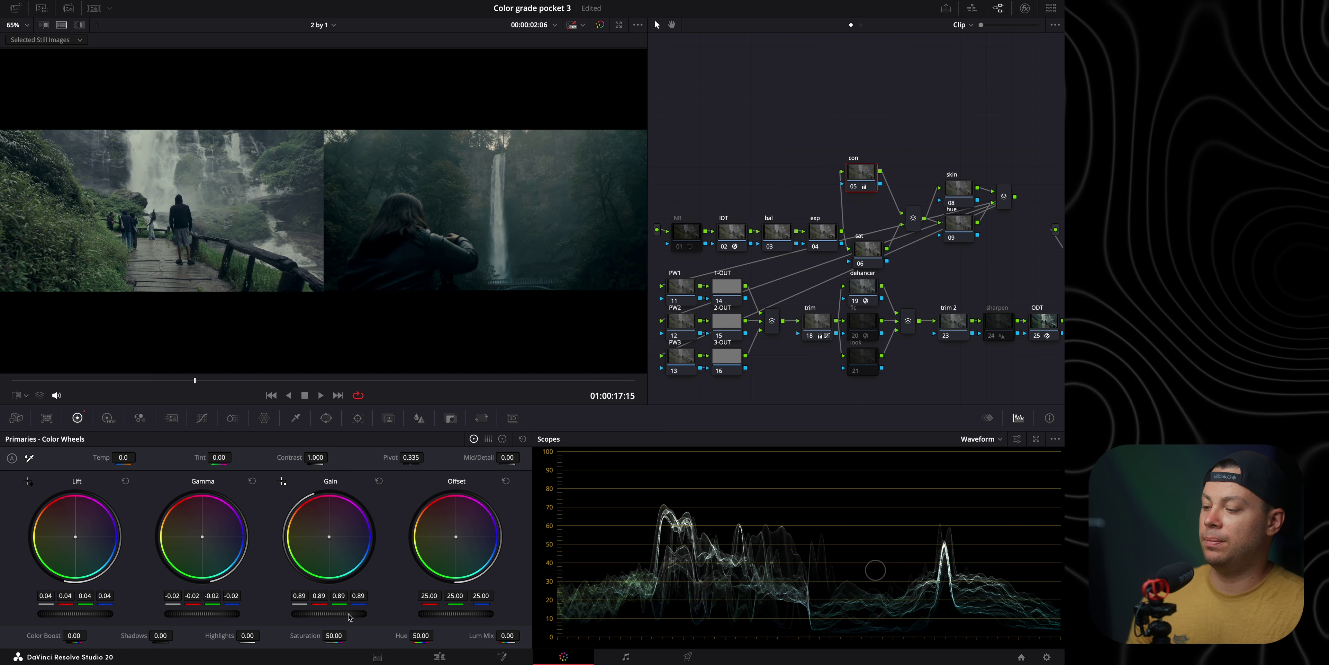
- Wipe the shot against the reference still and set the con node's Lift to 0.02, Gamma to -0.03 and Gain to 0.93
key("ctrl+alt+w")
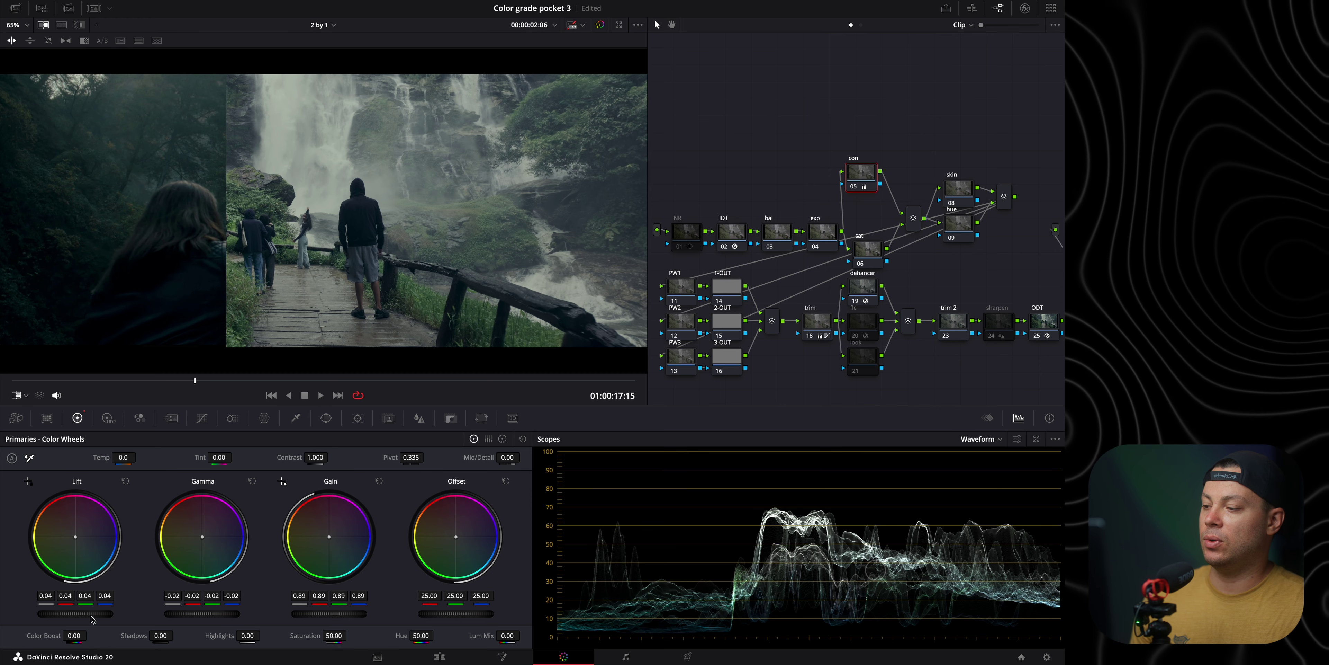
left_click_drag(82, 615, 58, 616)
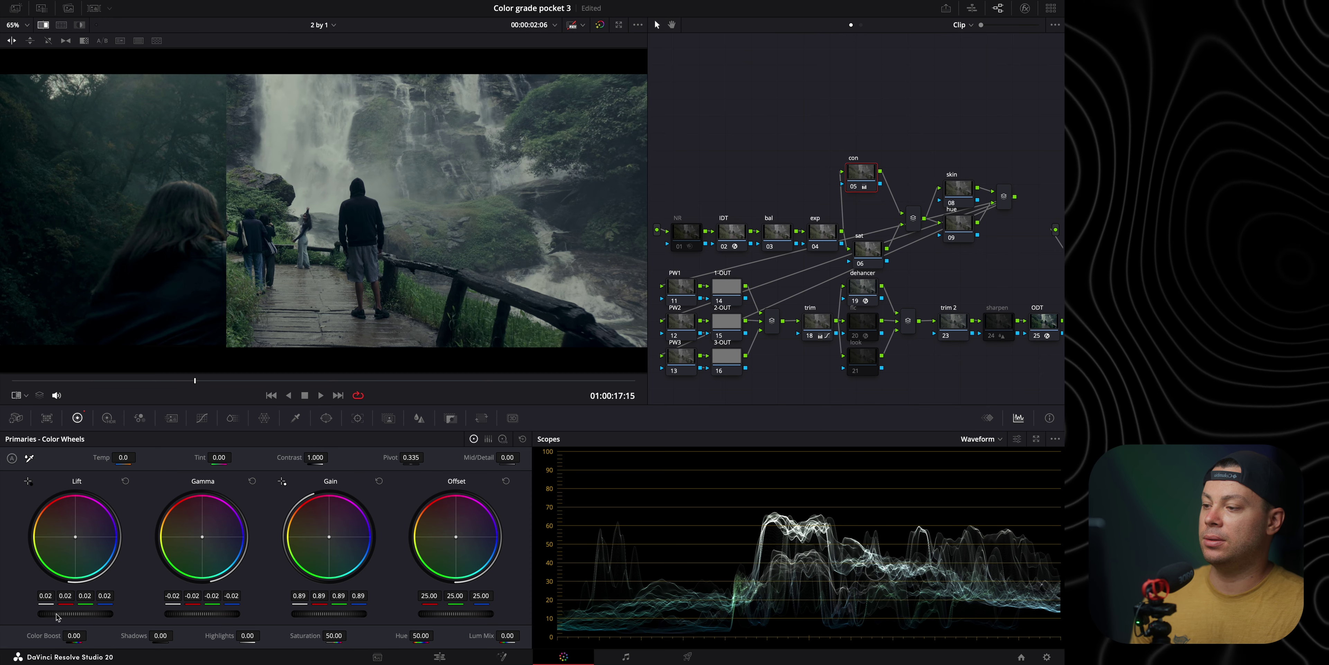
left_click_drag(215, 617, 194, 614)
left_click_drag(333, 616, 356, 614)
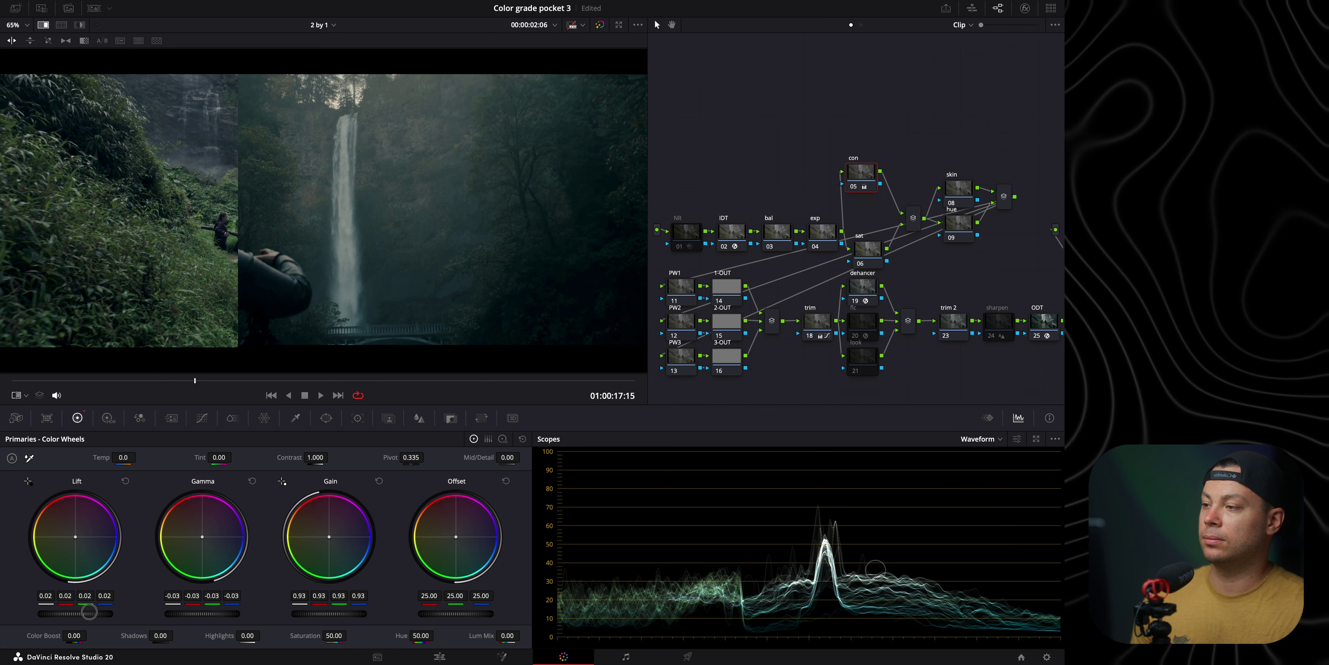
- Shift the wipe toward the waterfall and fine-tune the con node to Gamma -0.04 and Gain 0.92
left_click_drag(85, 612, 179, 615)
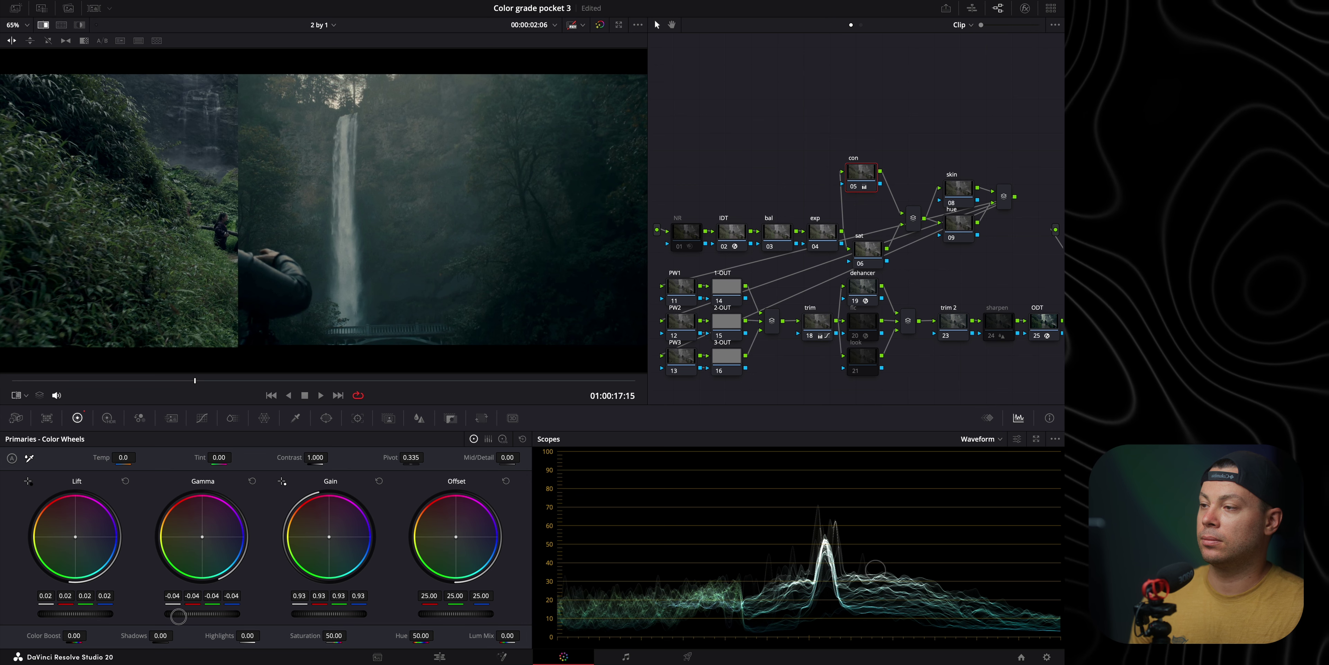
mouse_move(315, 619)
left_mouse_down()
mouse_move(346, 620)
mouse_move(335, 622)
left_mouse_up()
left_click_drag(147, 207, 253, 313)
left_click_drag(323, 613, 309, 613)
left_click_drag(229, 612, 244, 613)
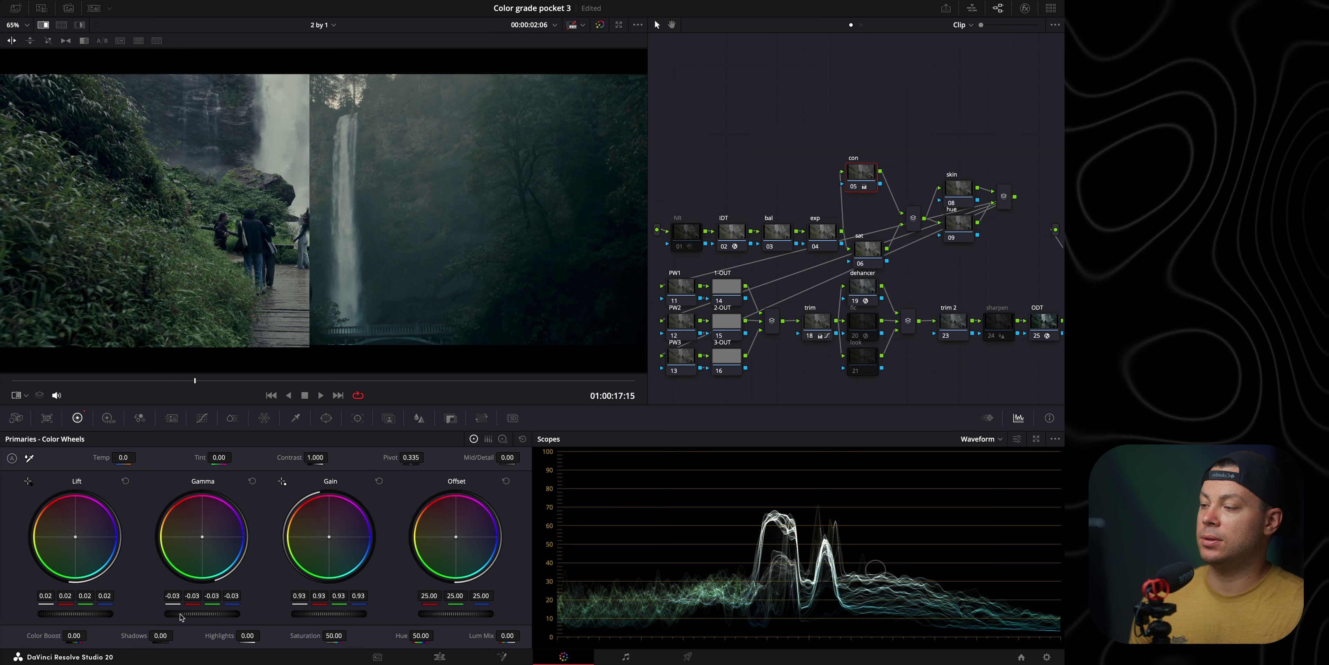
left_click_drag(95, 616, 95, 617)
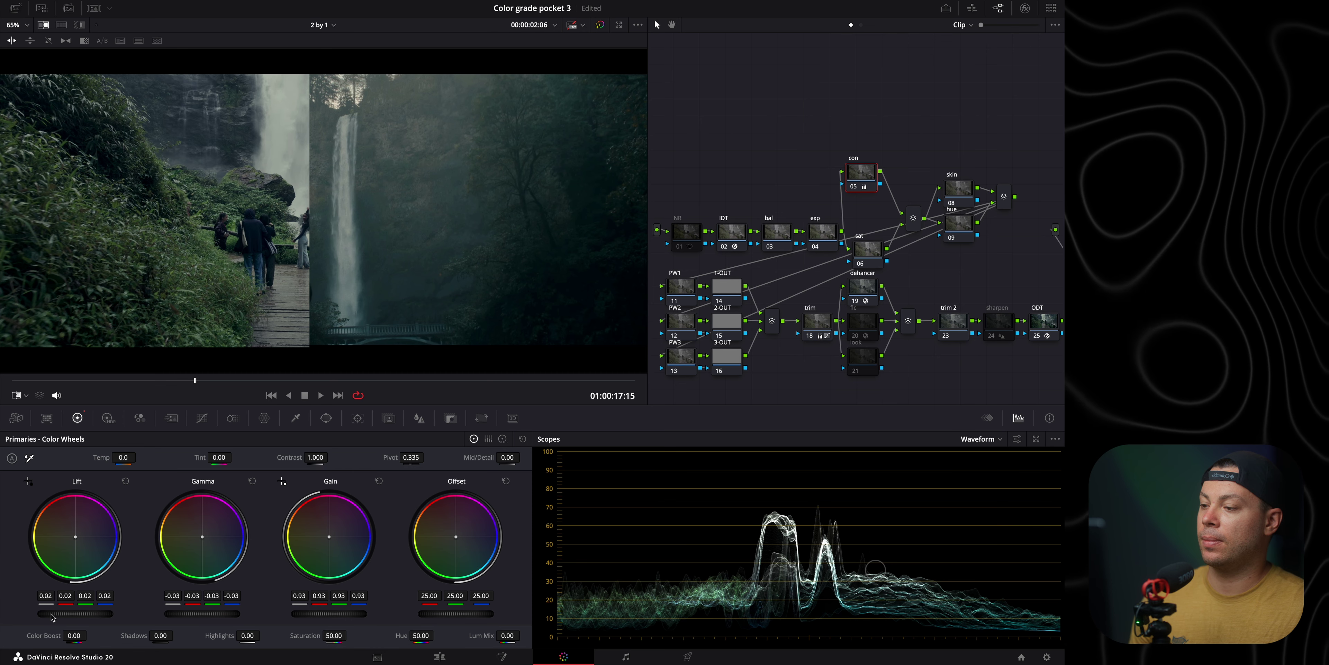
left_click_drag(190, 612, 171, 619)
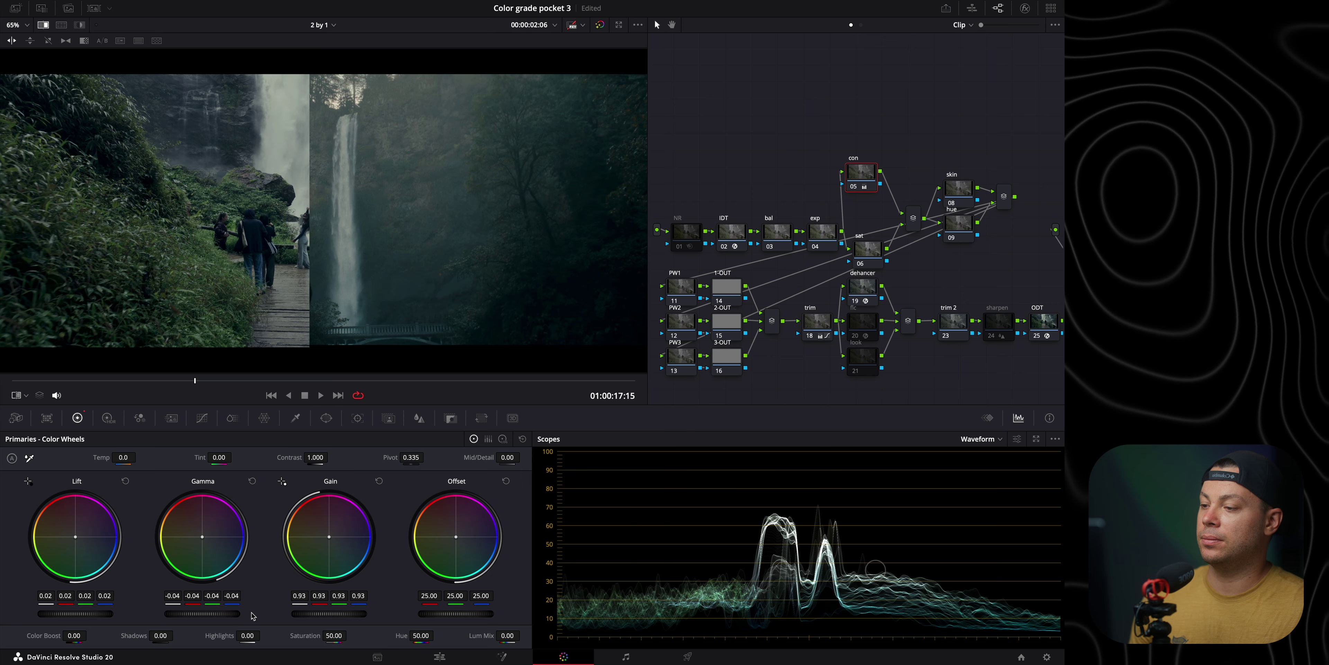
left_click_drag(320, 614, 323, 618)
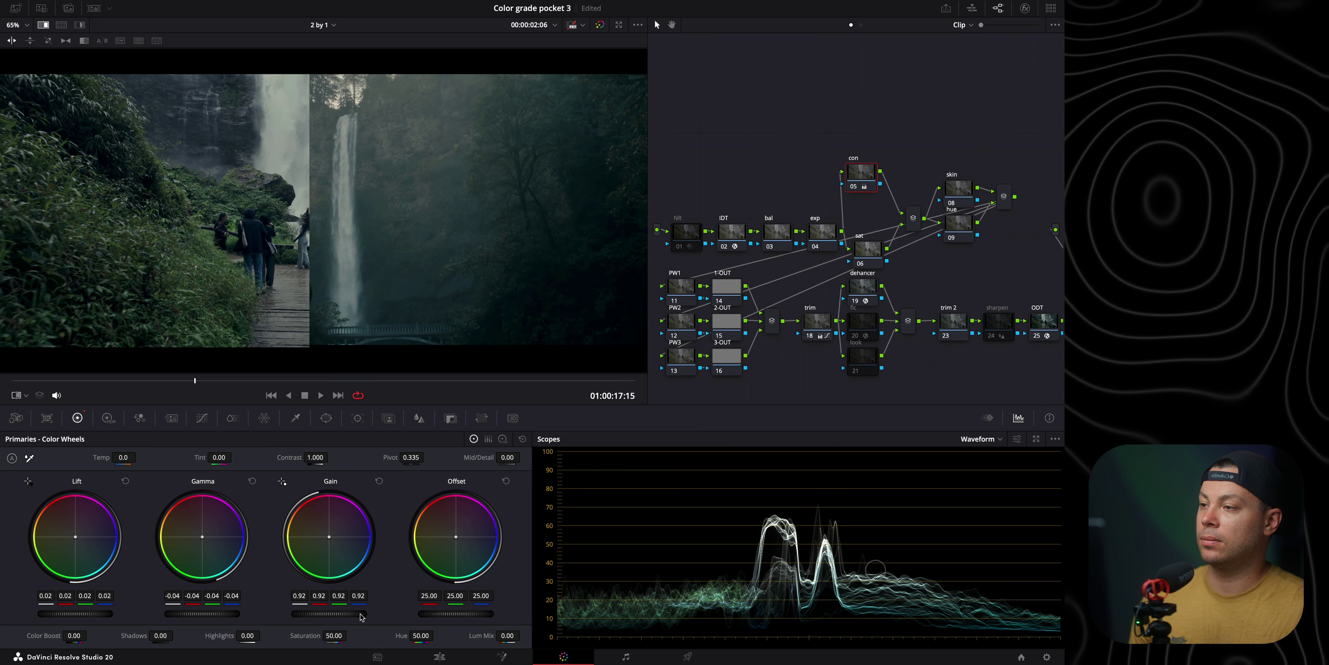
- View the graded shot without the reference and toggle the con node off and on to compare
left_click_drag(243, 220, 648, 220)
left_click(859, 189)
left_click(857, 189)
left_click(857, 189)
left_click(857, 189)
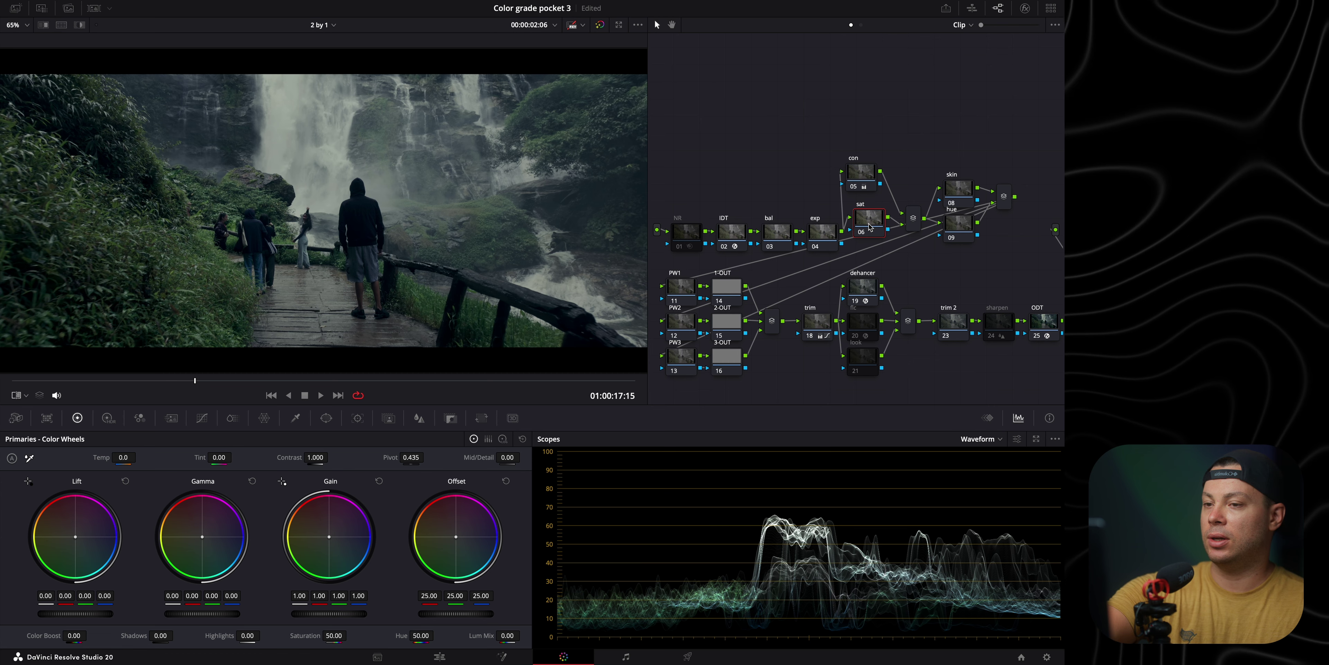
- Delete the sat, exp and sharpen nodes and the disabled first node from the node graph
key("Delete")
left_click(830, 240)
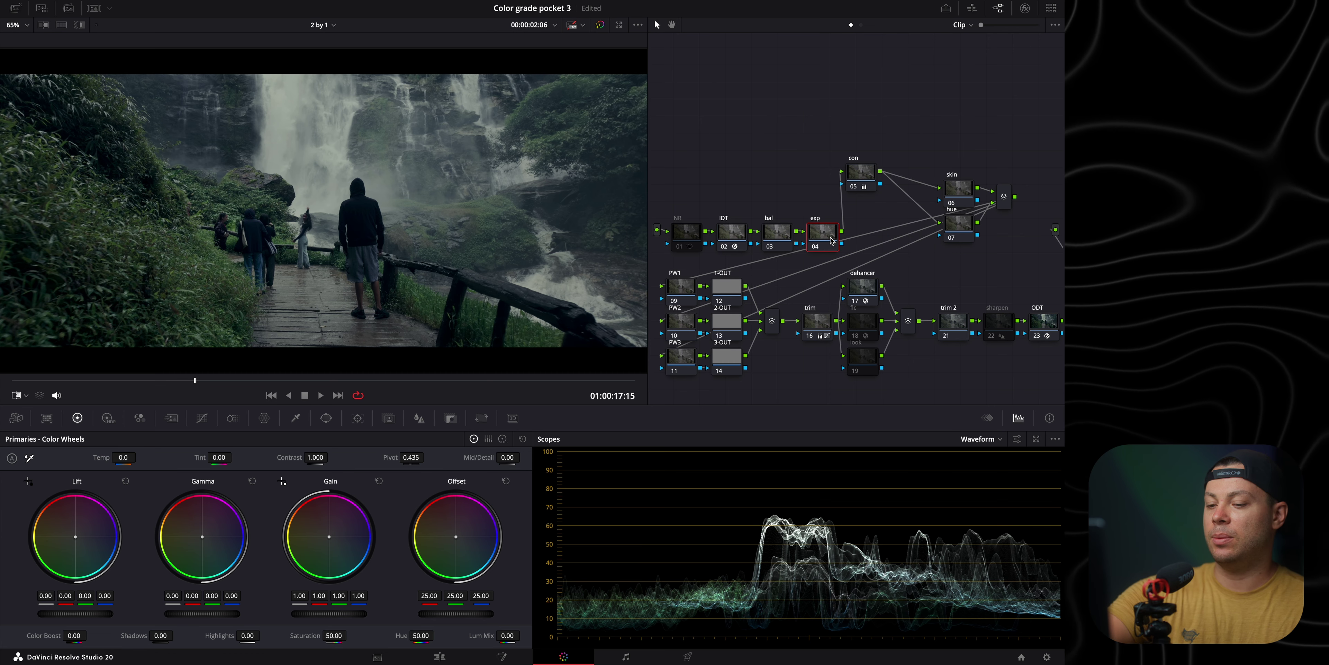
key("Delete")
left_click(692, 232)
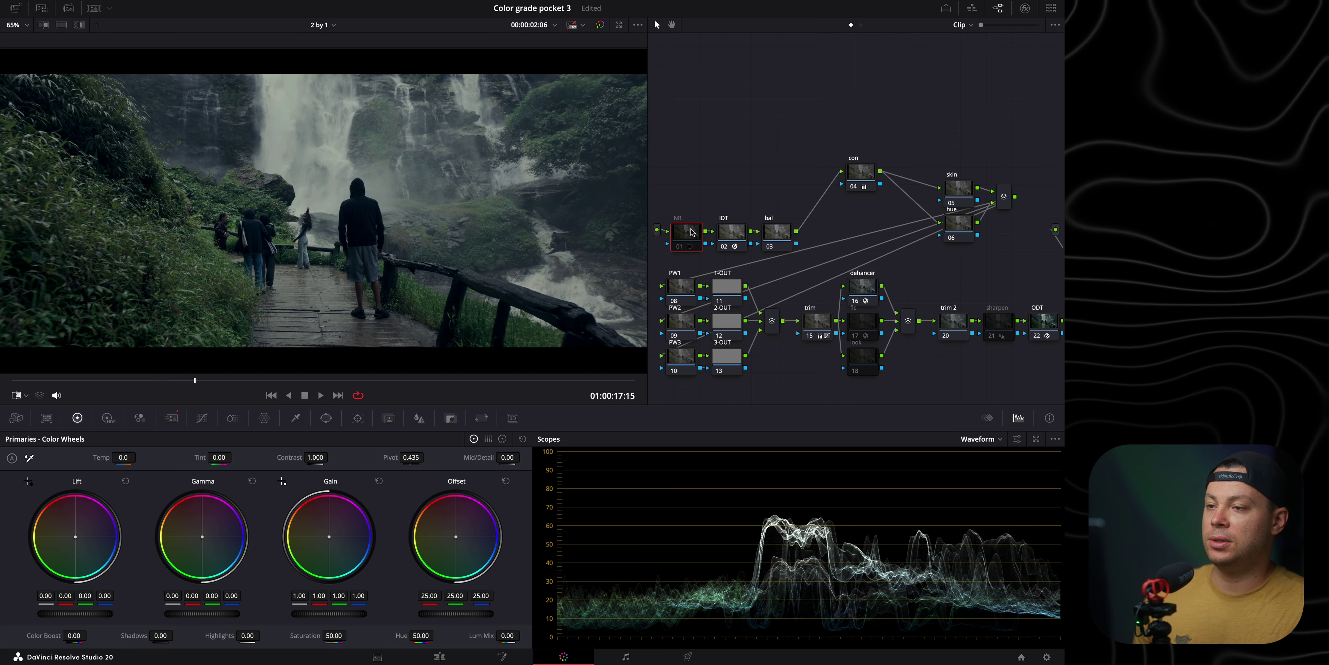
key("Delete")
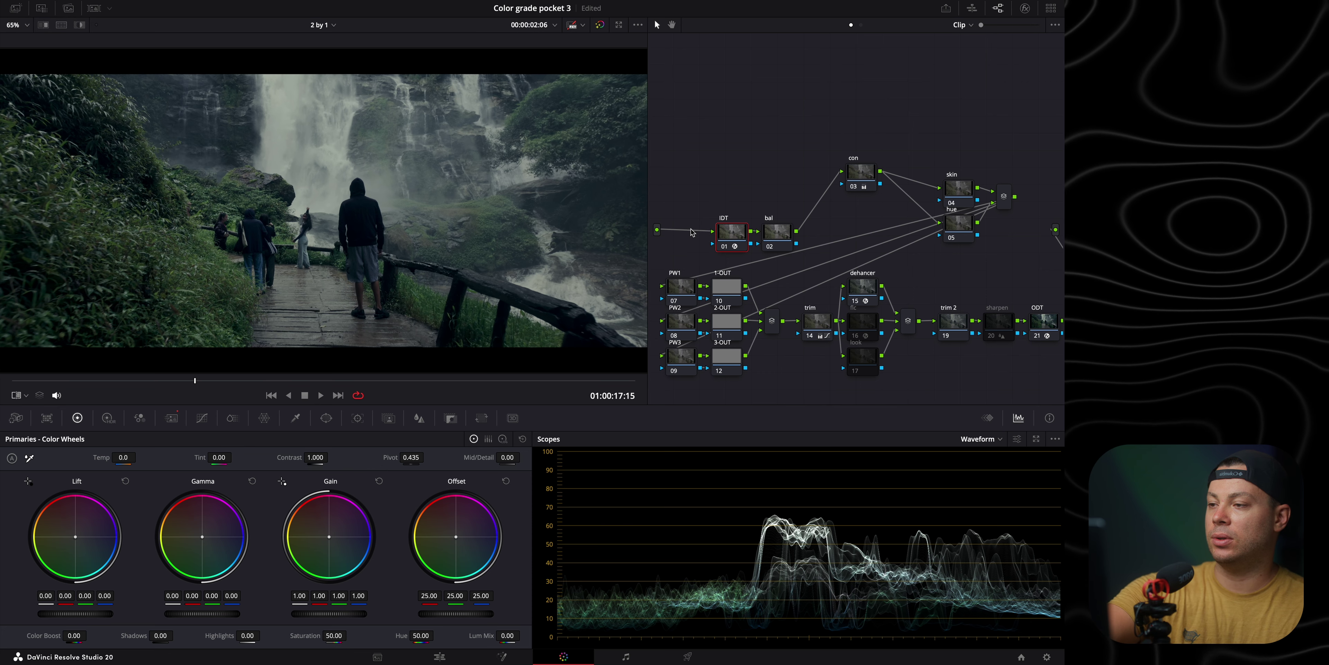
left_click(1003, 322)
key("Delete")
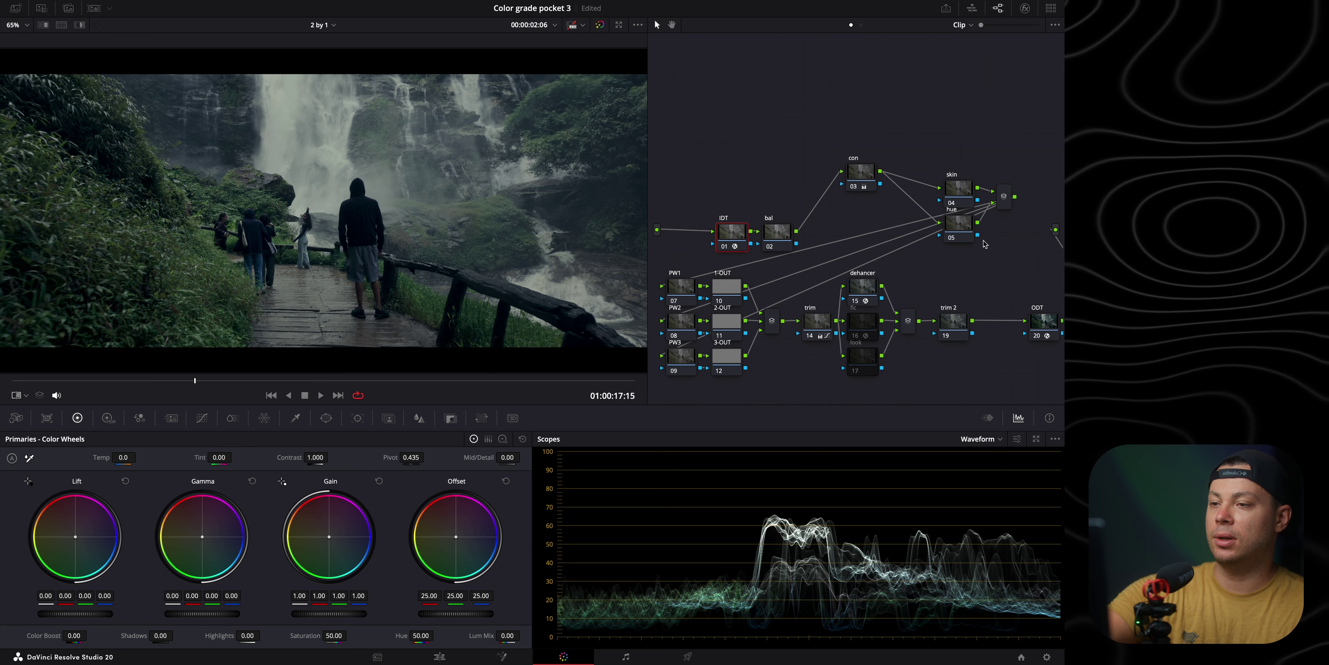
- Clean up the node graph layout and move the bal node above the main row
right_click(763, 112)
left_click(806, 234)
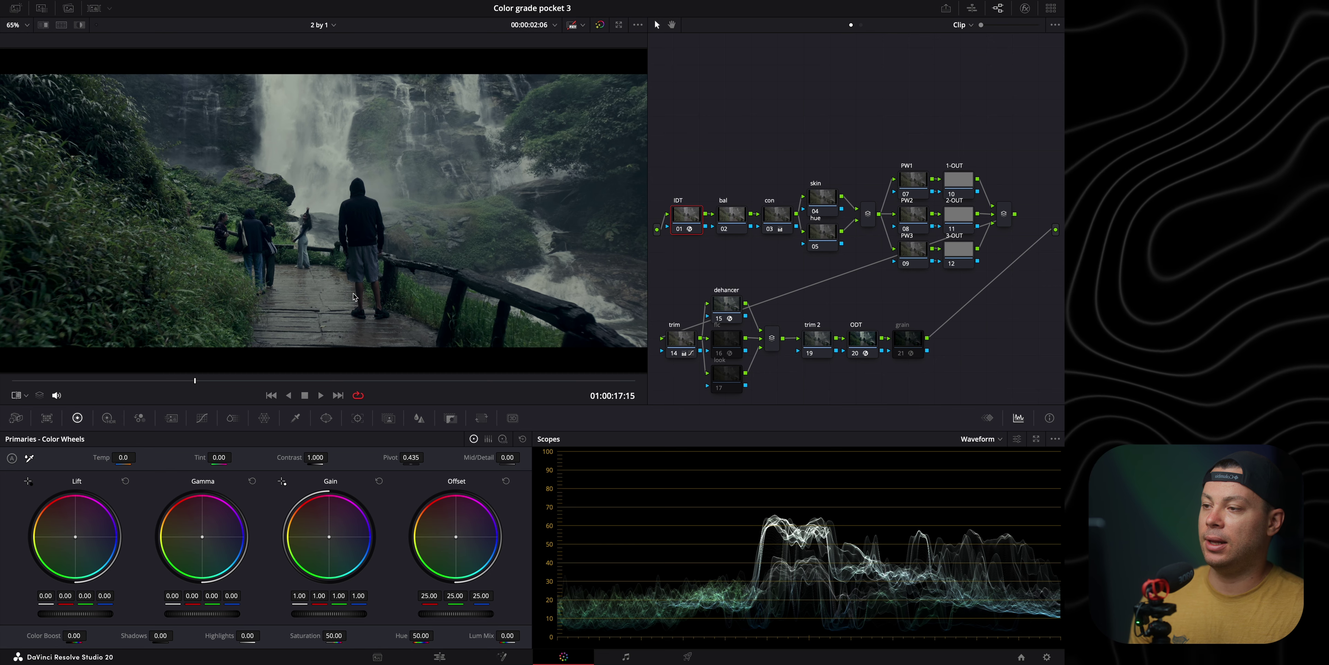
left_click_drag(729, 225, 727, 171)
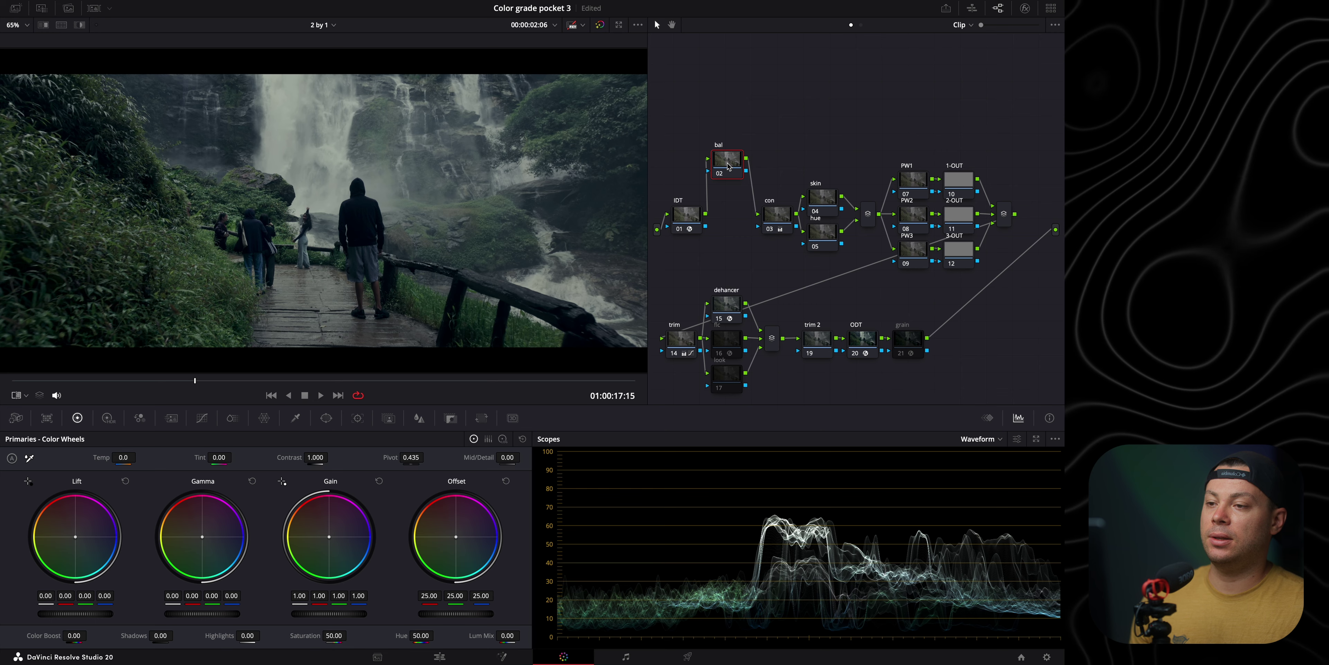
- Warm the bal node by setting its Gain to 1.10 for red and 0.93 for blue
right_click(728, 167)
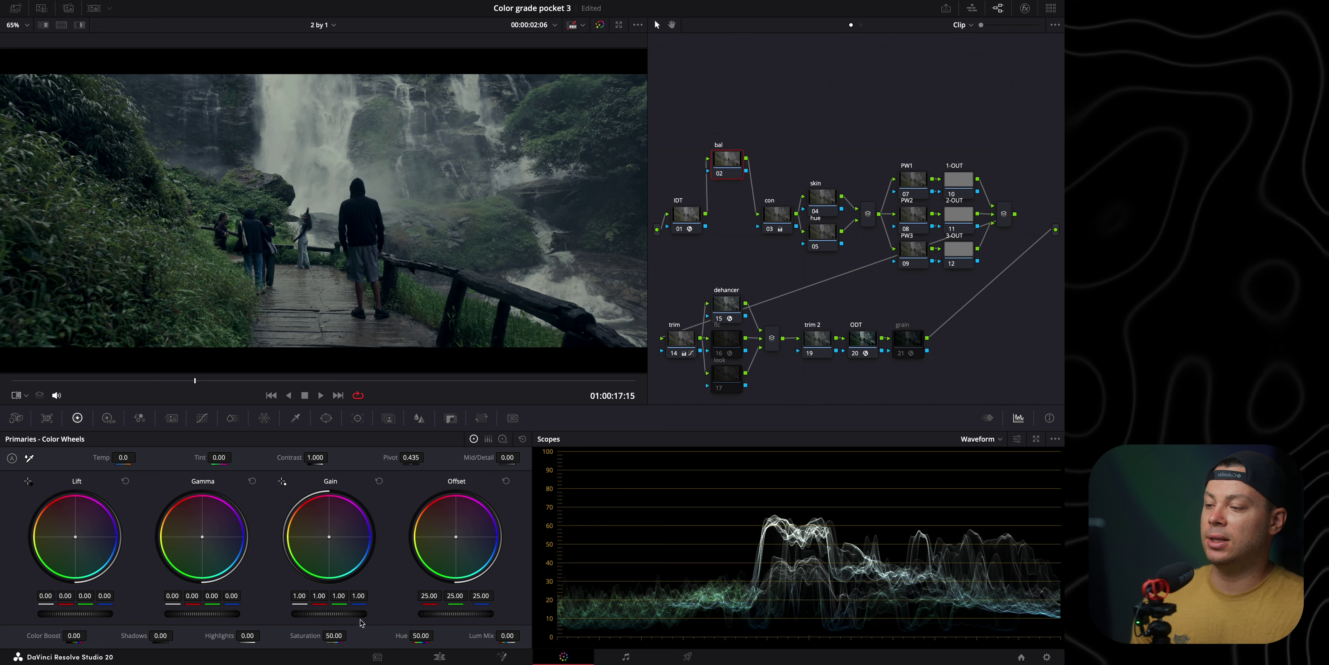
left_click_drag(358, 597, 335, 601)
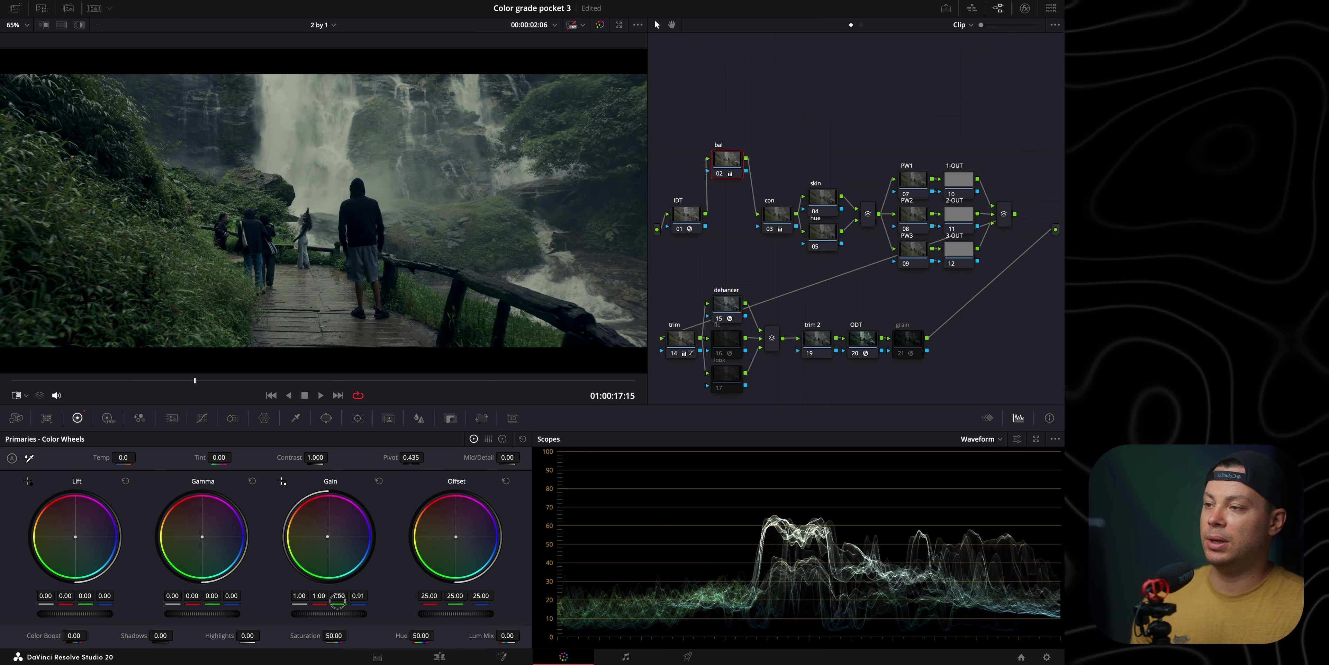
left_click_drag(319, 596, 346, 597)
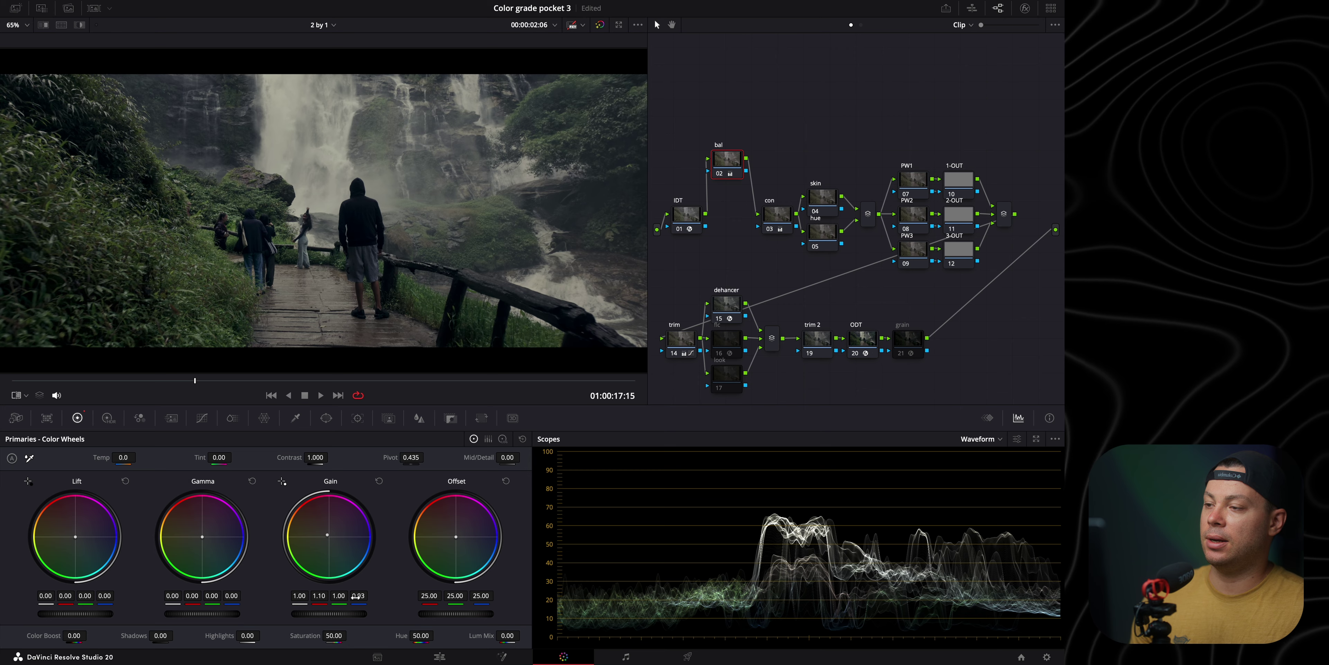
- Check the hooded man's legs with the bal node off and on, and set its Gain to red 1.12 and blue 0.89
left_click_drag(223, 383, 305, 390)
scroll(408, 317, "up", 10)
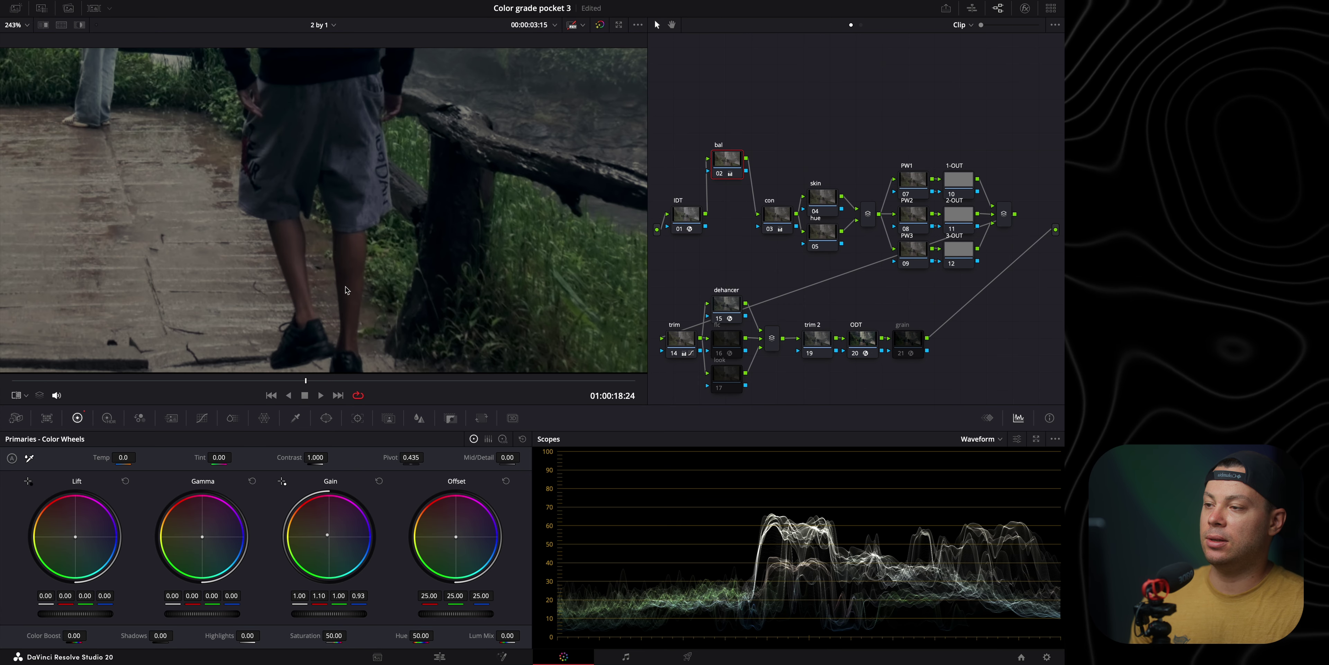
left_click(720, 174)
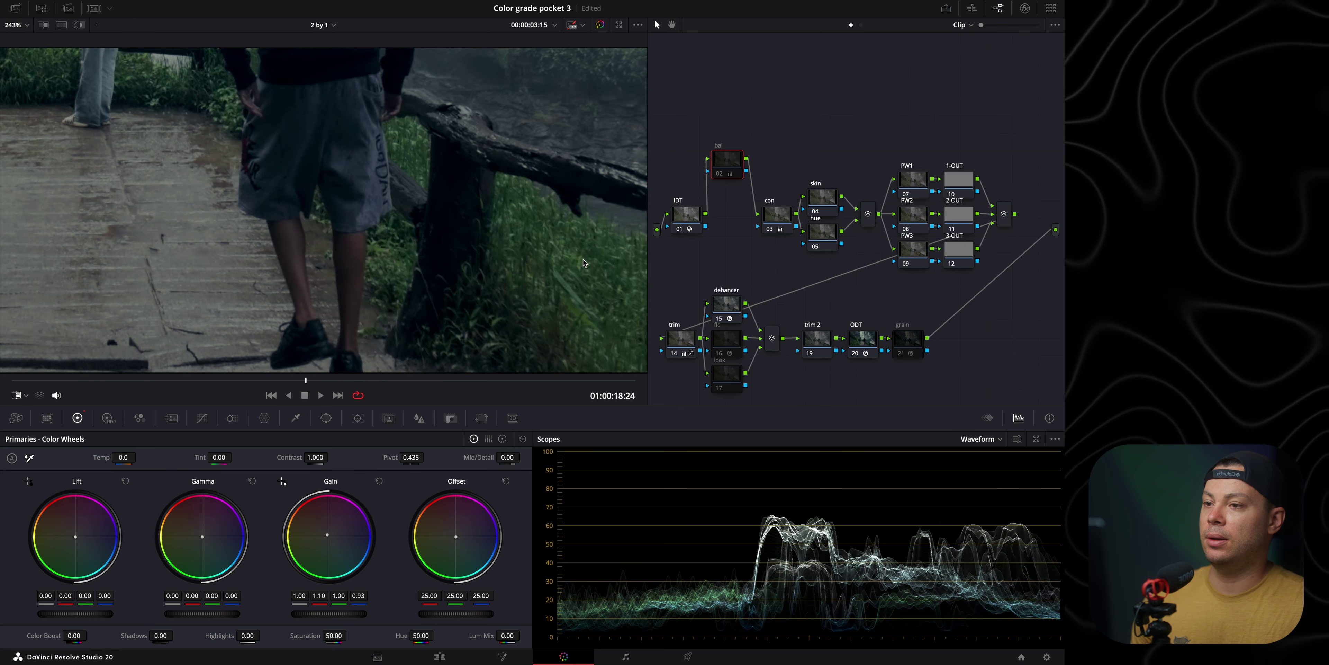
left_click(720, 178)
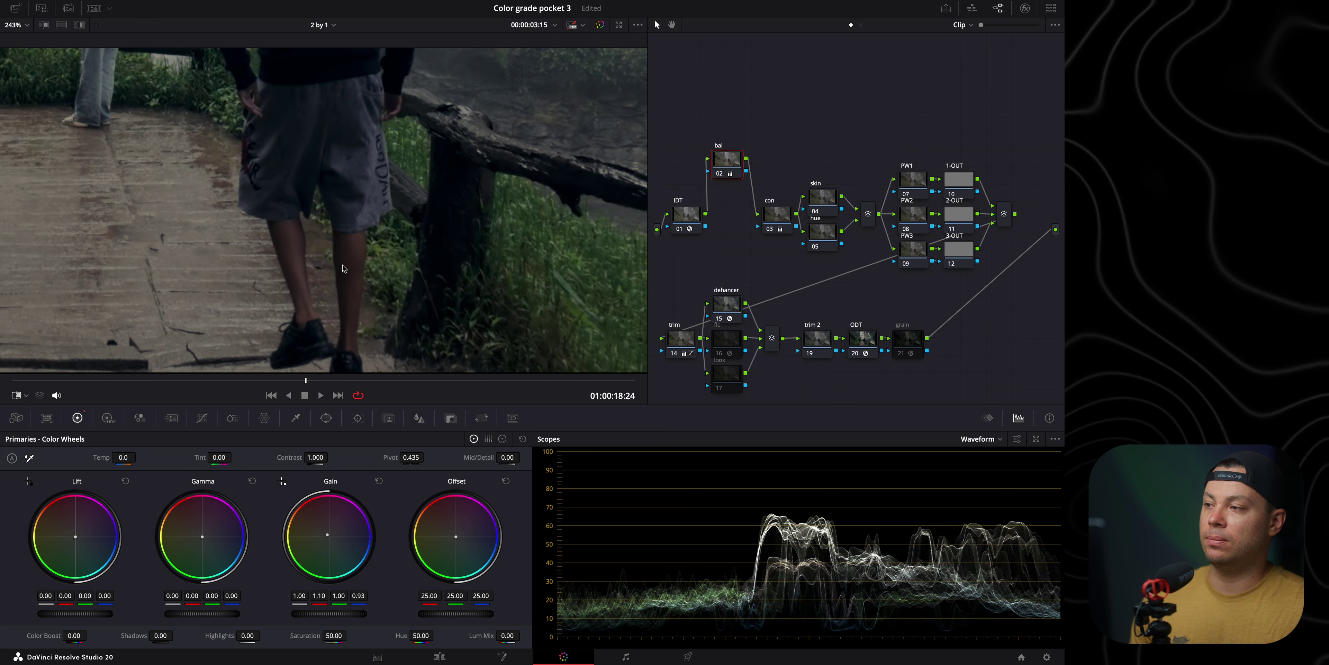
left_click_drag(362, 596, 323, 597)
key("shift+z")
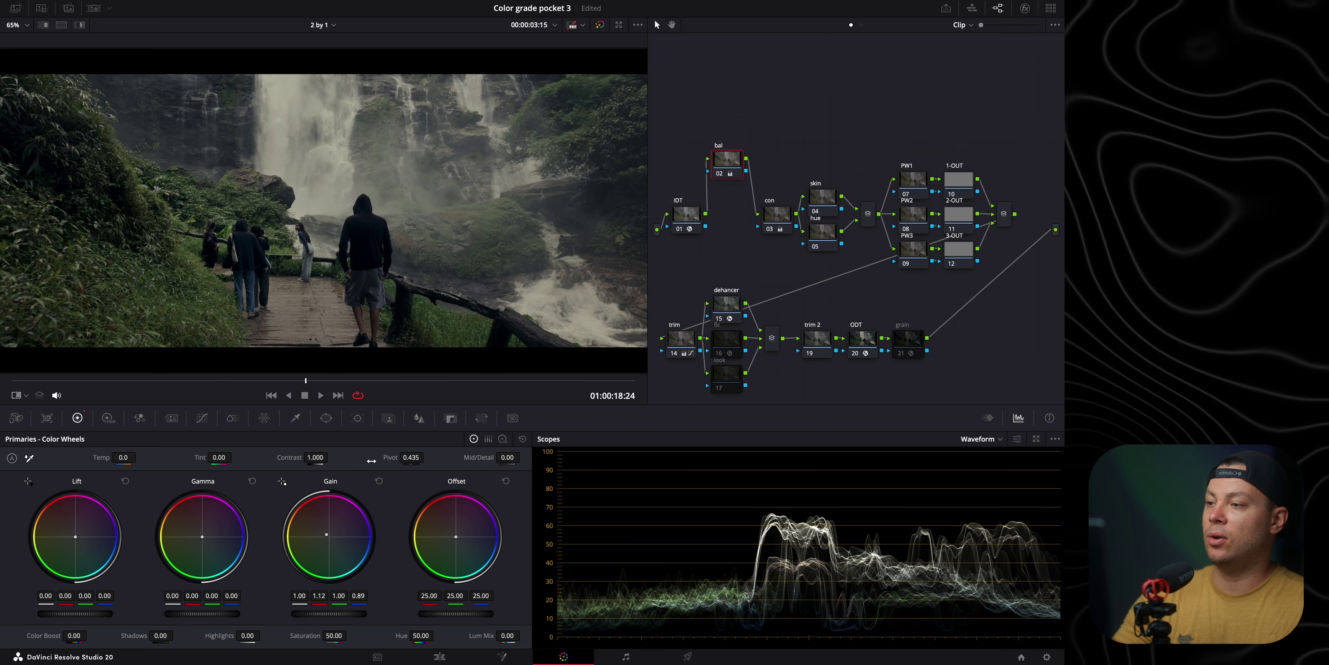
- Compare the balanced shot with the reference still using the wipe, and toggle the bal node to judge the color shift
key("ctrl+w")
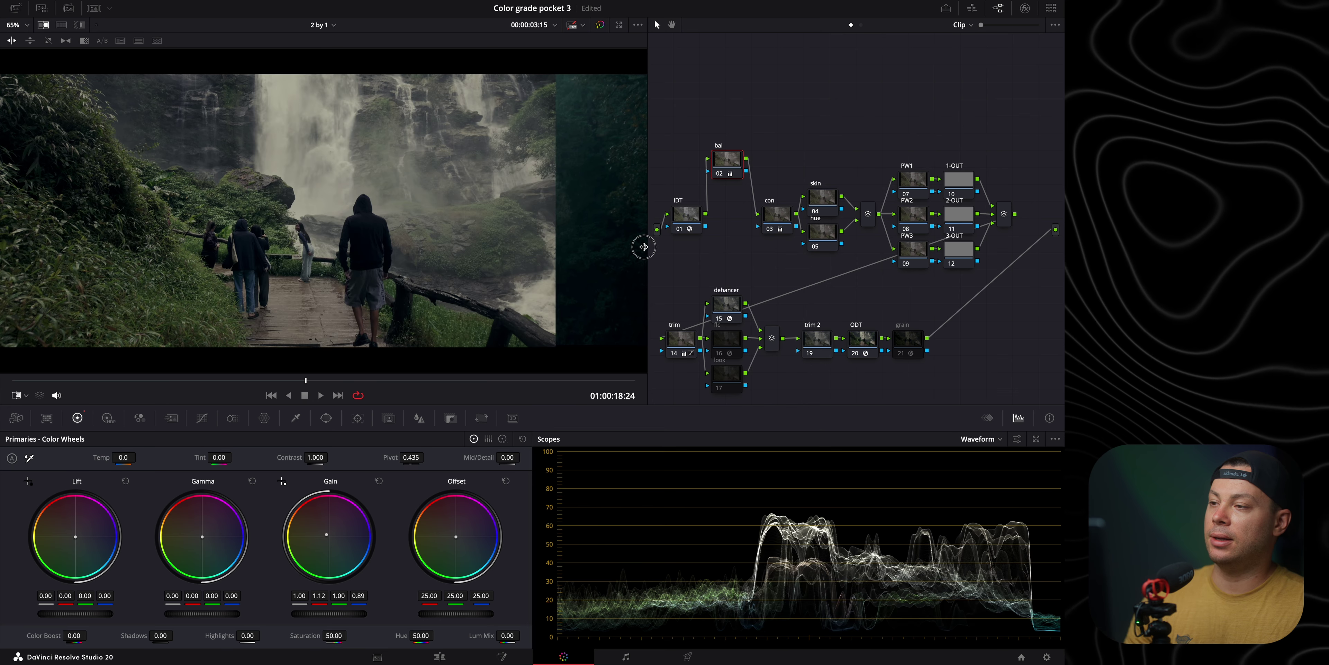
left_click_drag(941, 254, 492, 180)
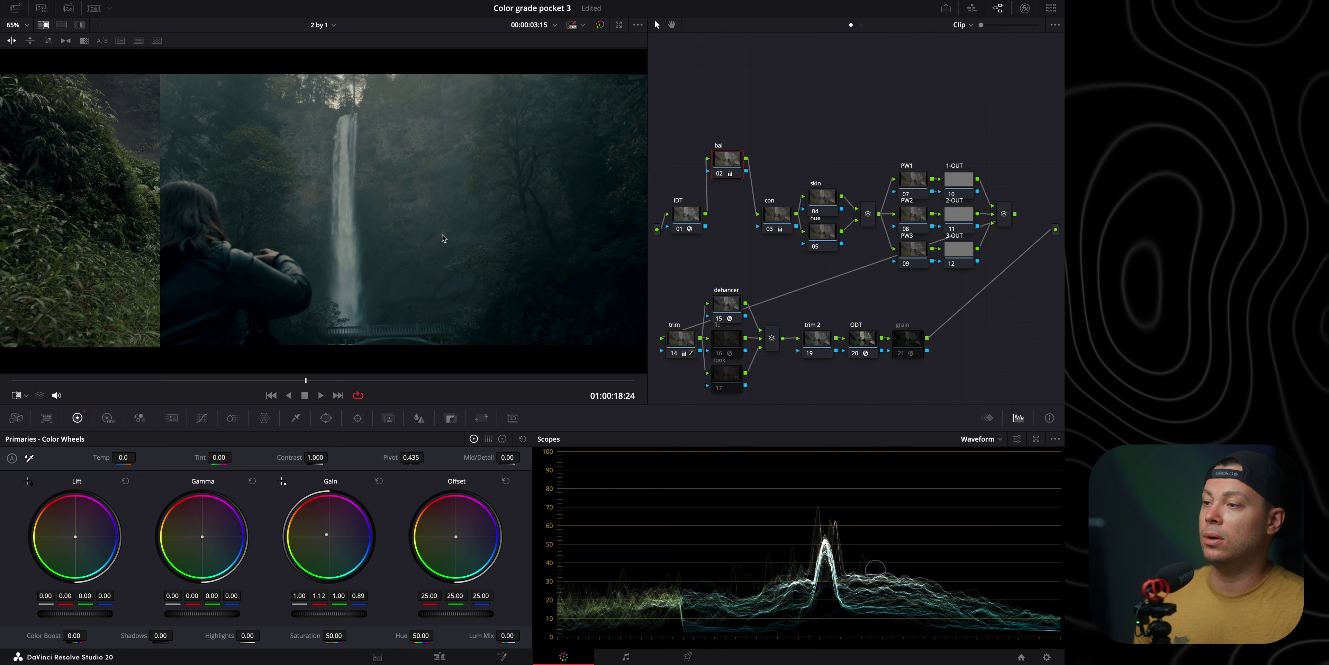
left_click_drag(379, 112, 363, 305)
mouse_move(342, 379)
left_mouse_down()
mouse_move(175, 380)
mouse_move(347, 394)
left_mouse_up()
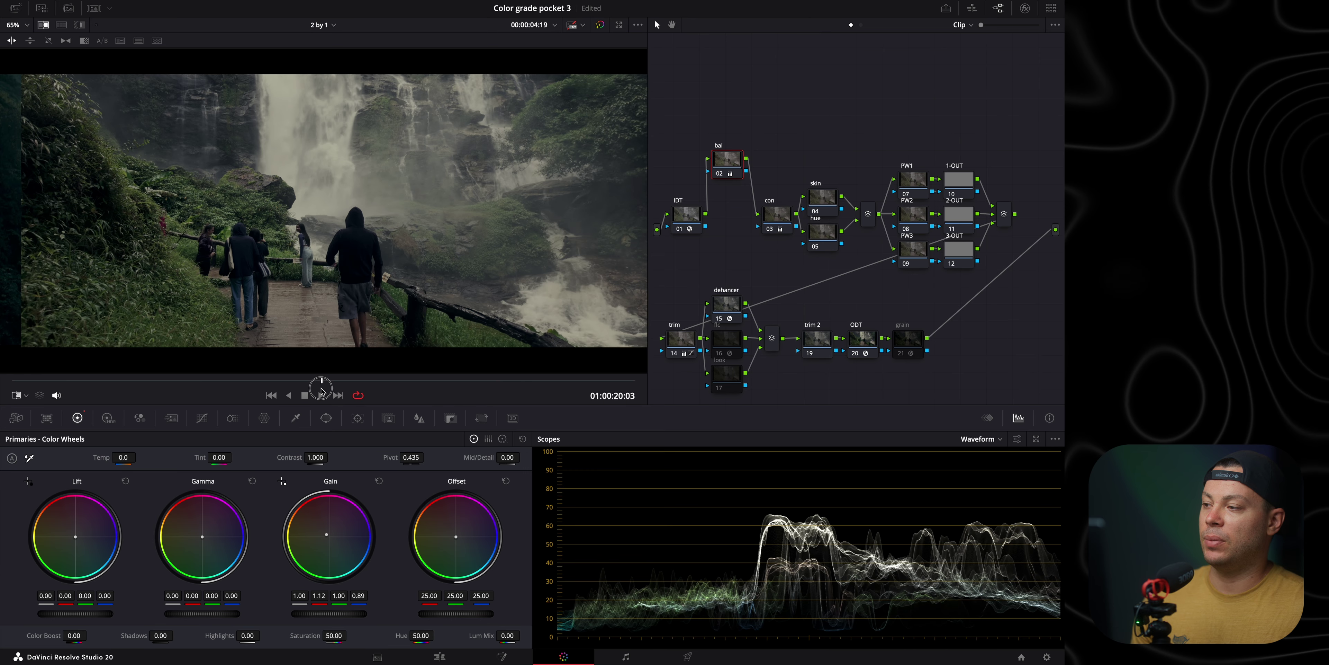
left_click(722, 178)
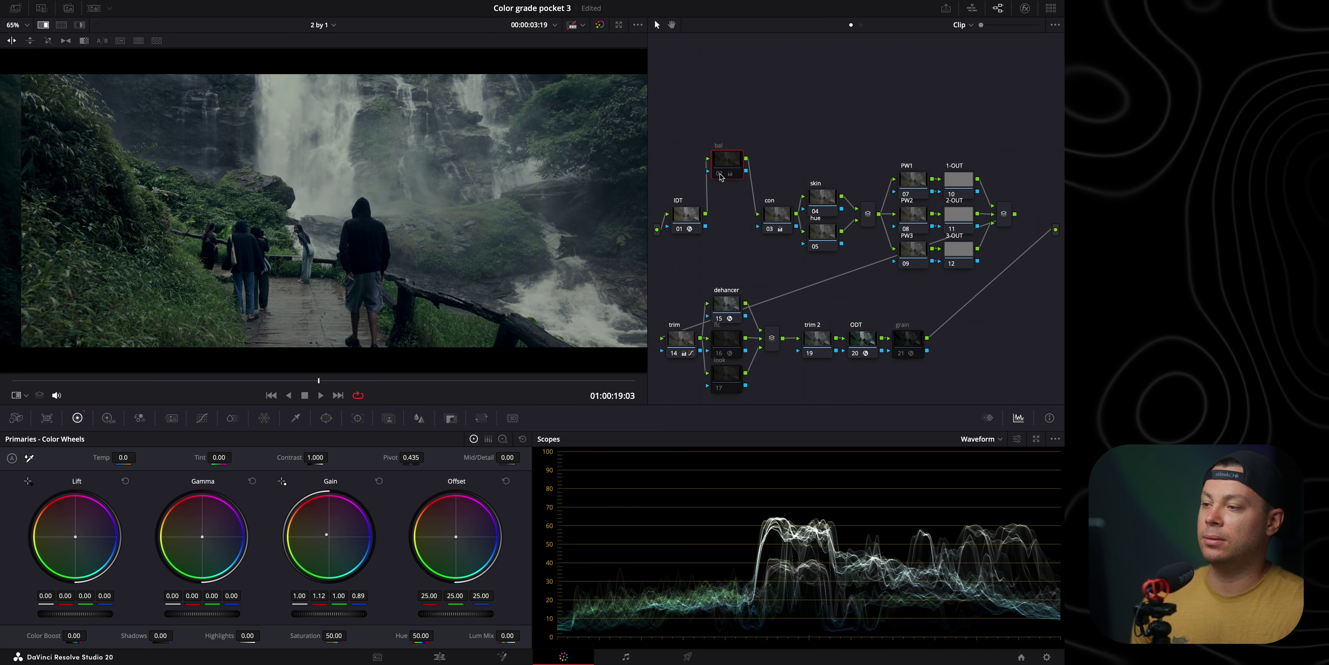
left_click(721, 177)
left_click(722, 178)
left_click(721, 177)
- Place the bal node back in the main row between IDT and con, and switch the scope to Vectorscope
left_click_drag(722, 177, 727, 233)
mouse_move(319, 380)
left_mouse_down()
mouse_move(252, 379)
mouse_move(581, 385)
mouse_move(181, 380)
mouse_move(294, 384)
left_mouse_up()
left_click(989, 439)
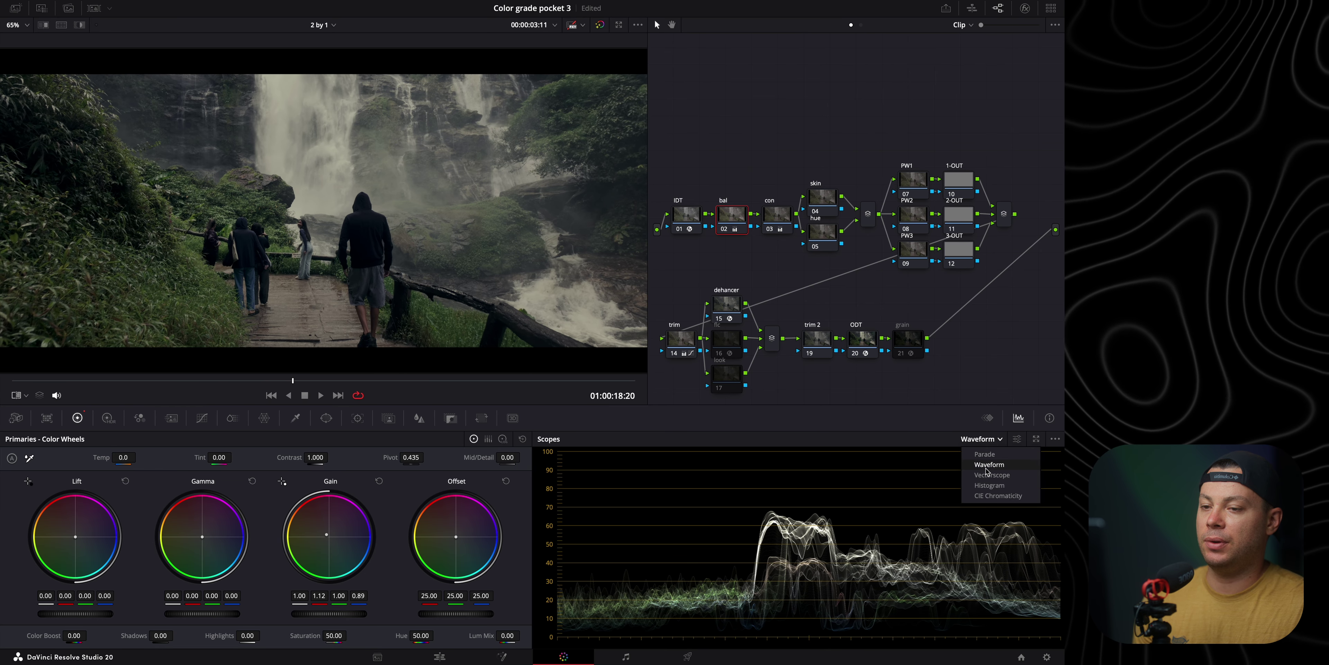
left_click(986, 475)
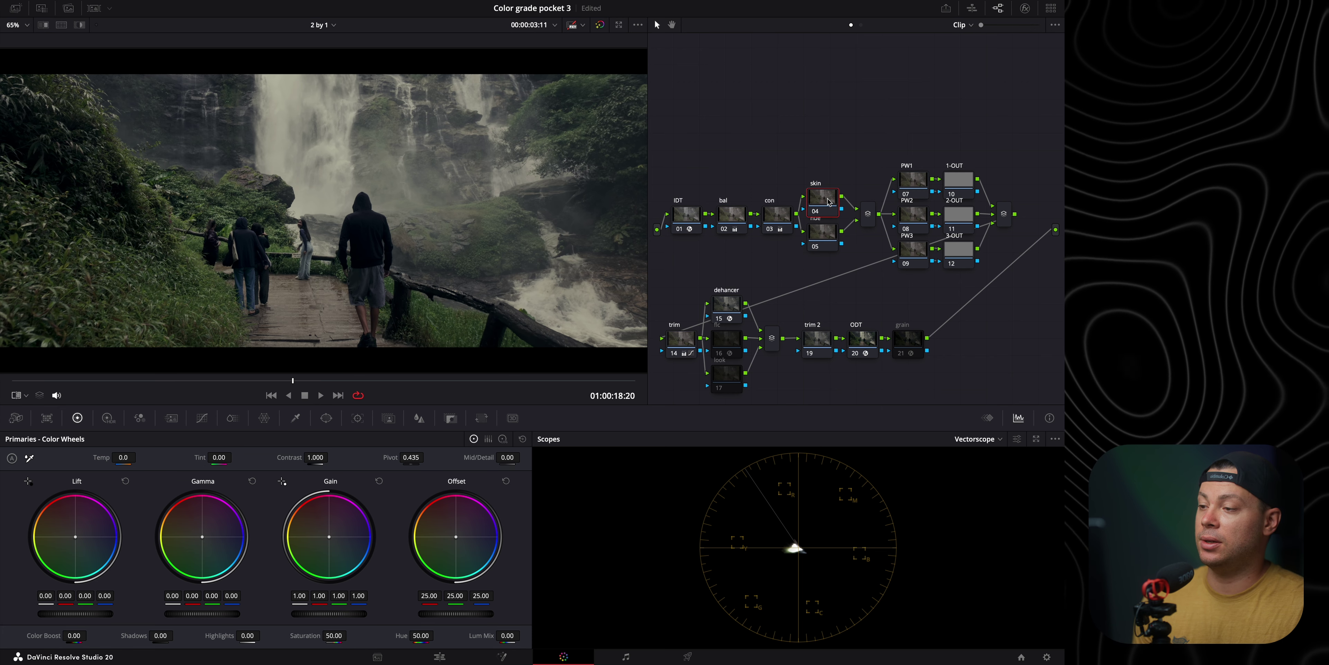
- Prepare ColorSlice on the skin node and enable the viewer's Qualifier to sample the hooded man's leg skin
left_click(232, 419)
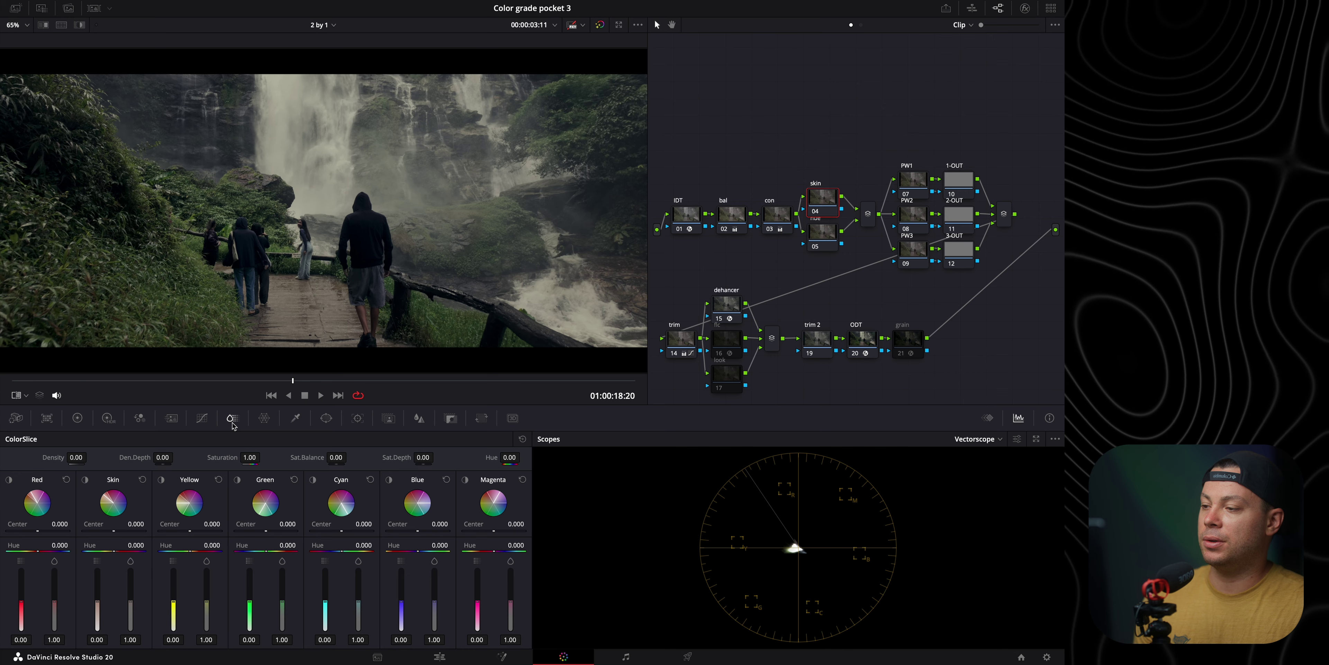
left_click(26, 395)
left_click(39, 428)
scroll(364, 305, "up", 3)
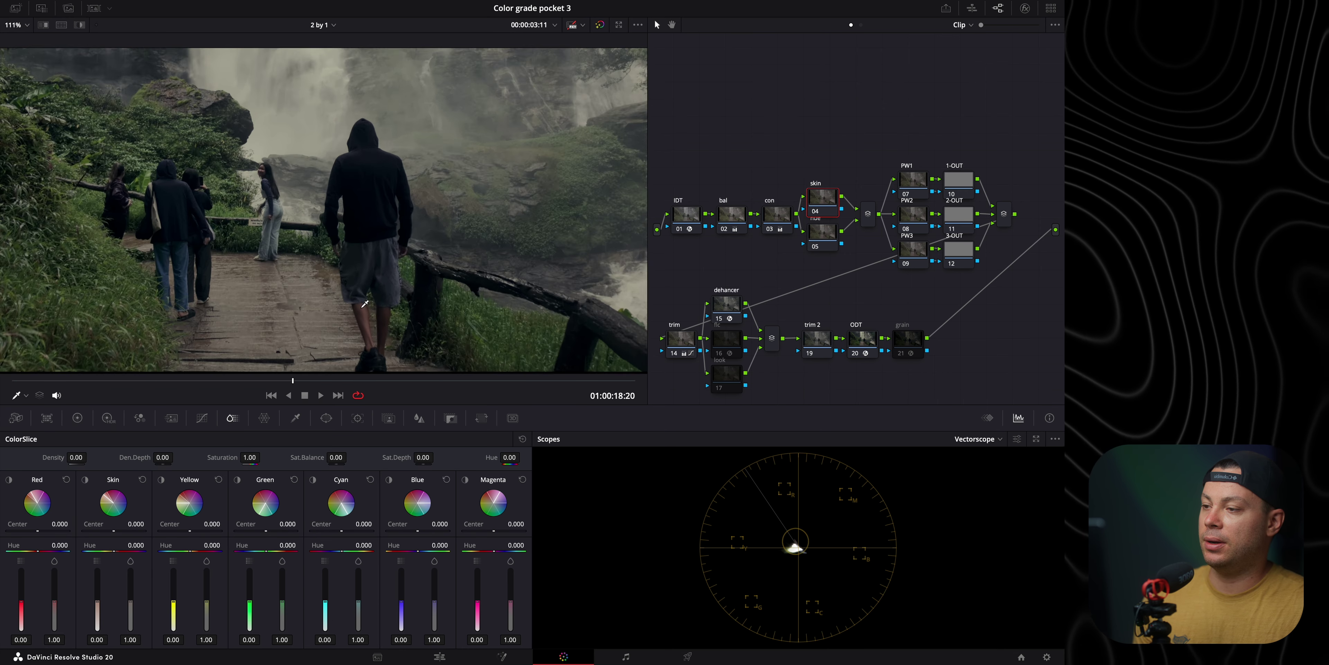
scroll(364, 305, "up", 3)
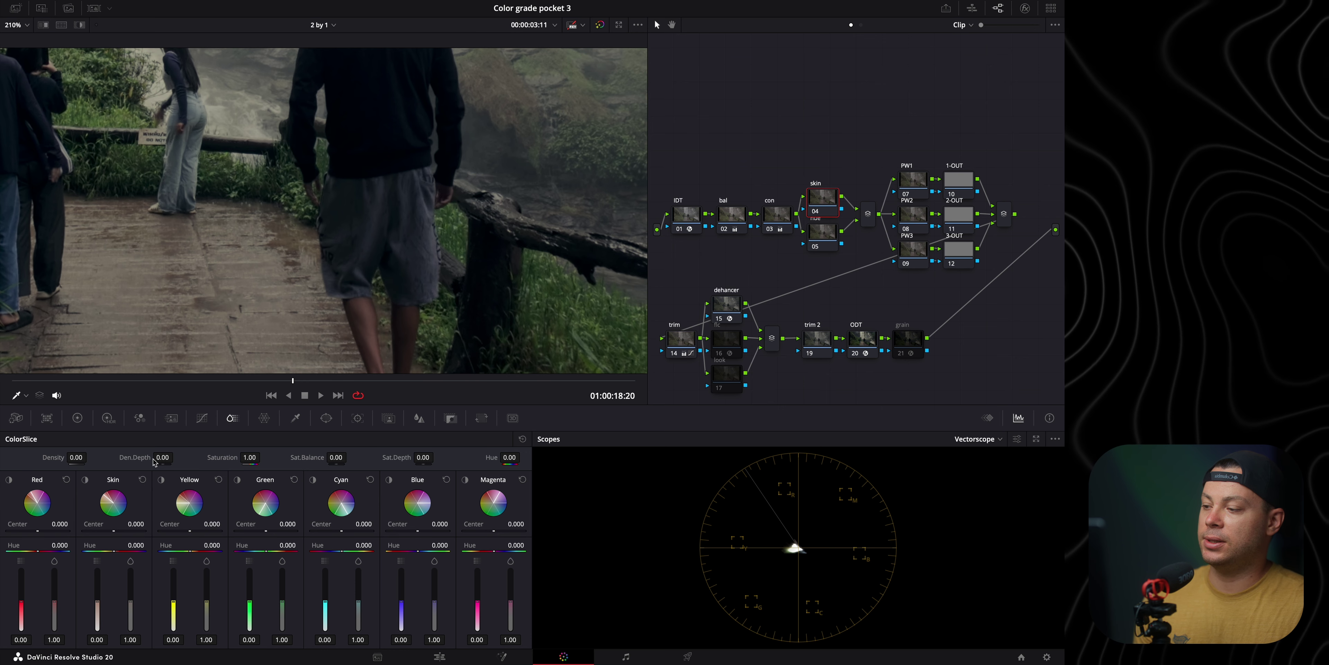
- Set the skin node's Skin slice to saturation 1.19 and hue -0.124, and view the whole frame
left_click_drag(130, 610, 128, 591)
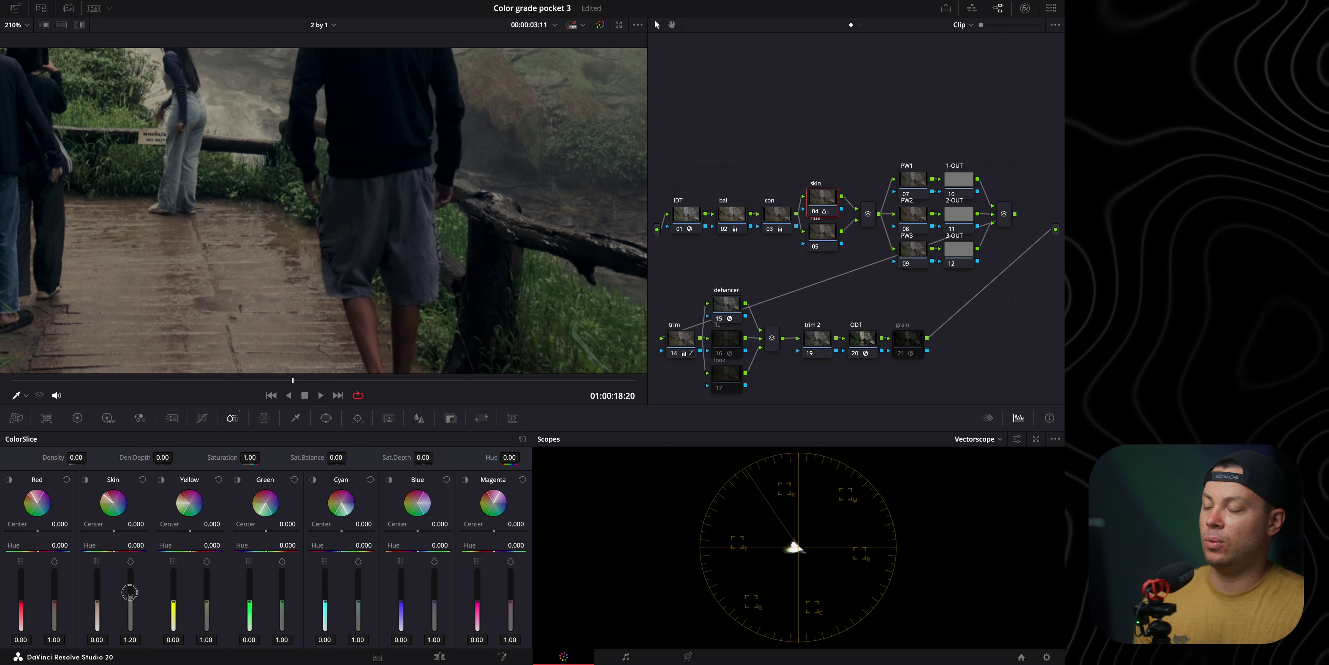
left_click_drag(132, 548, 102, 549)
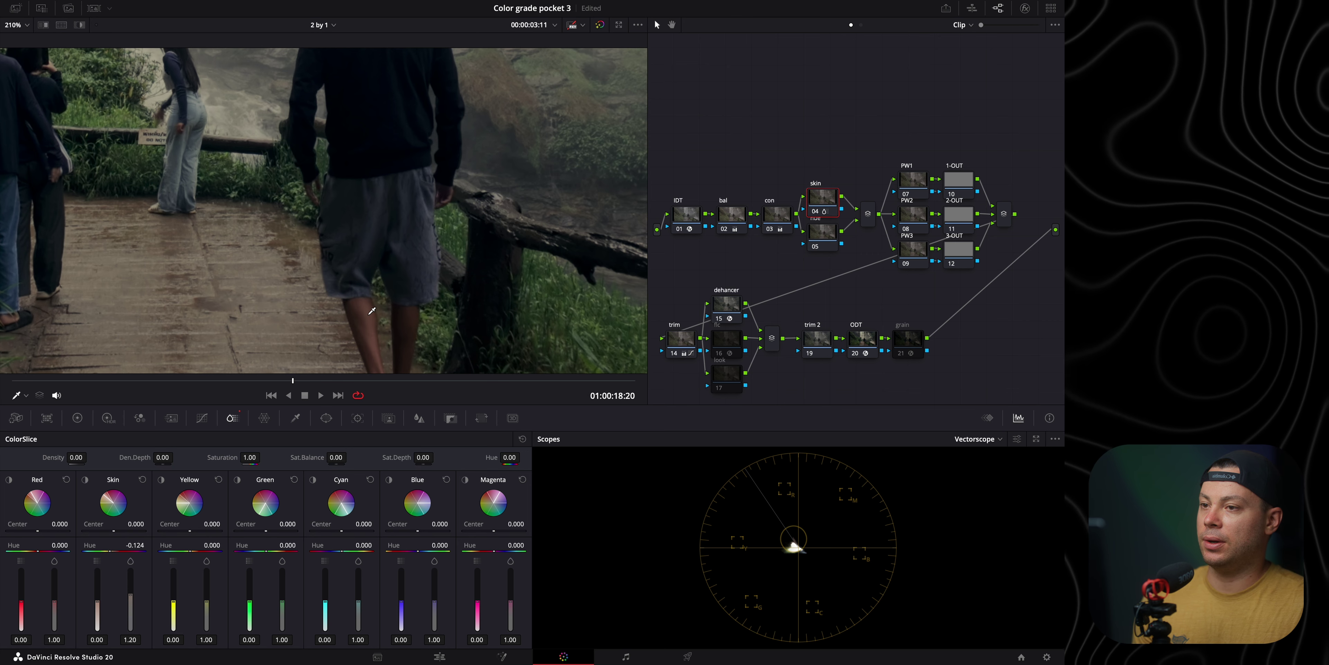
left_click(816, 213)
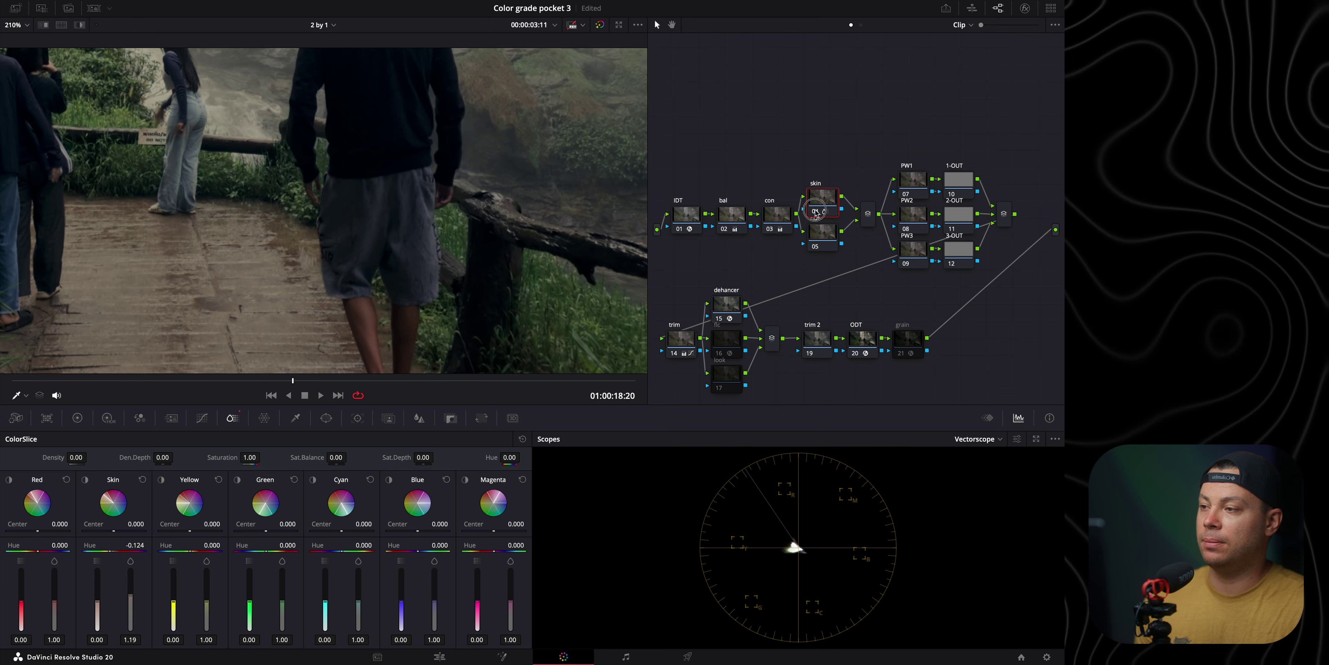
key("shift+z")
- Space the skin and hue nodes apart in the graph, and set the hue node's Yellow slice hue to 0.278
left_click_drag(816, 212, 812, 182)
left_click_drag(824, 233, 820, 238)
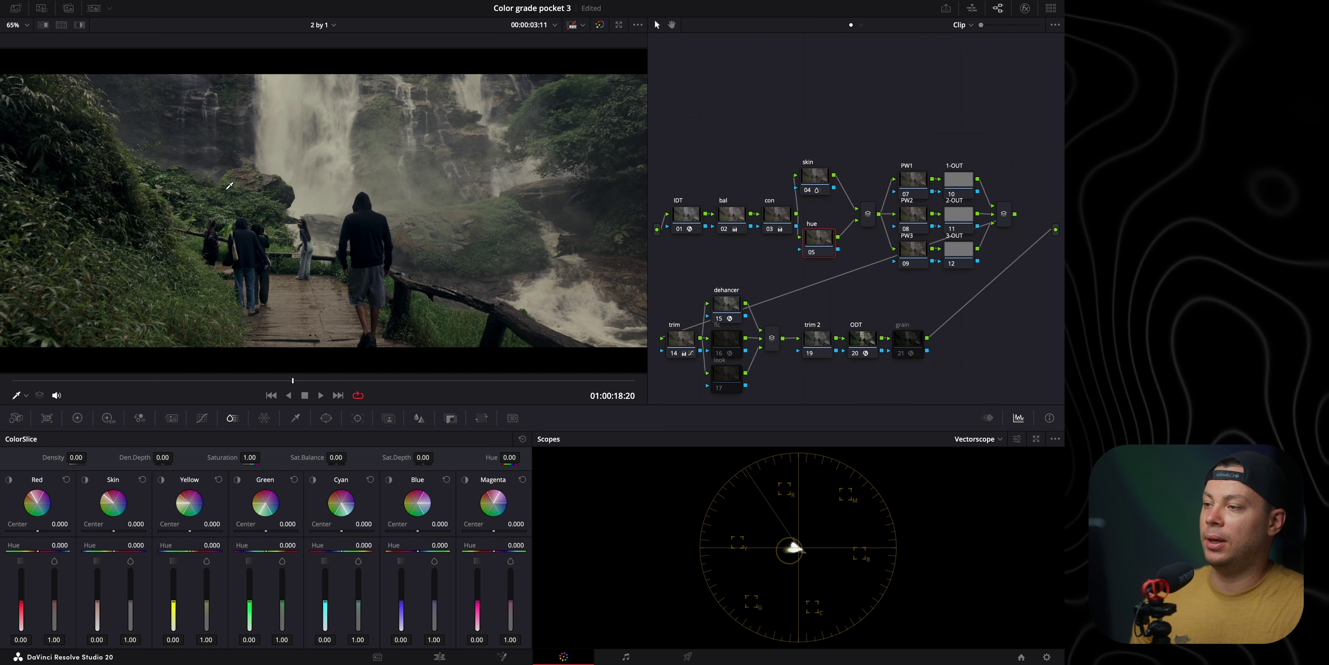
scroll(264, 329, "up", 5)
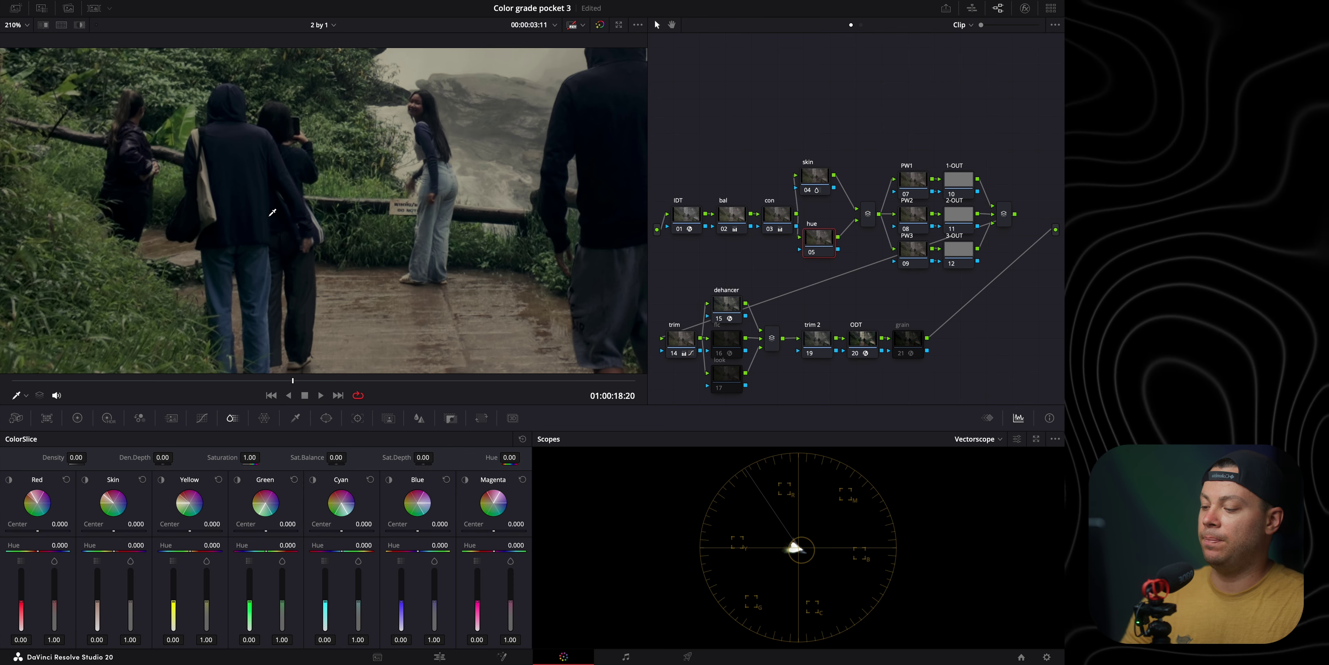
key("shift+z")
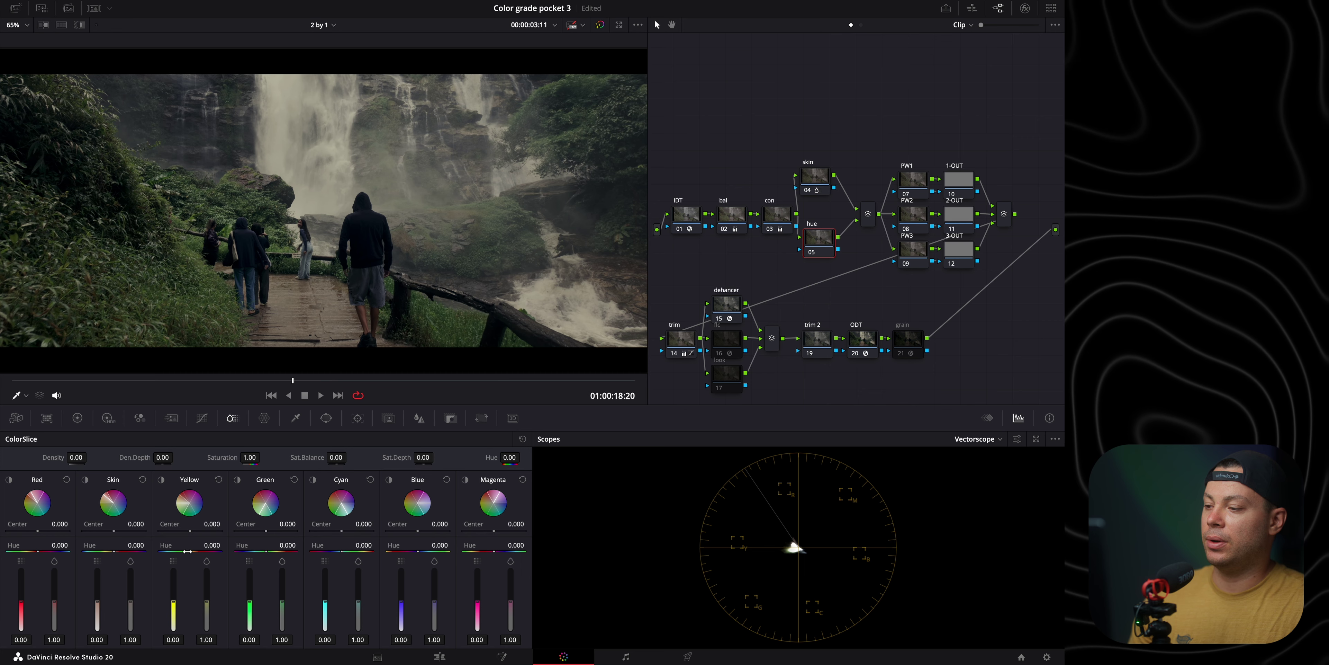
left_click_drag(210, 545, 305, 549)
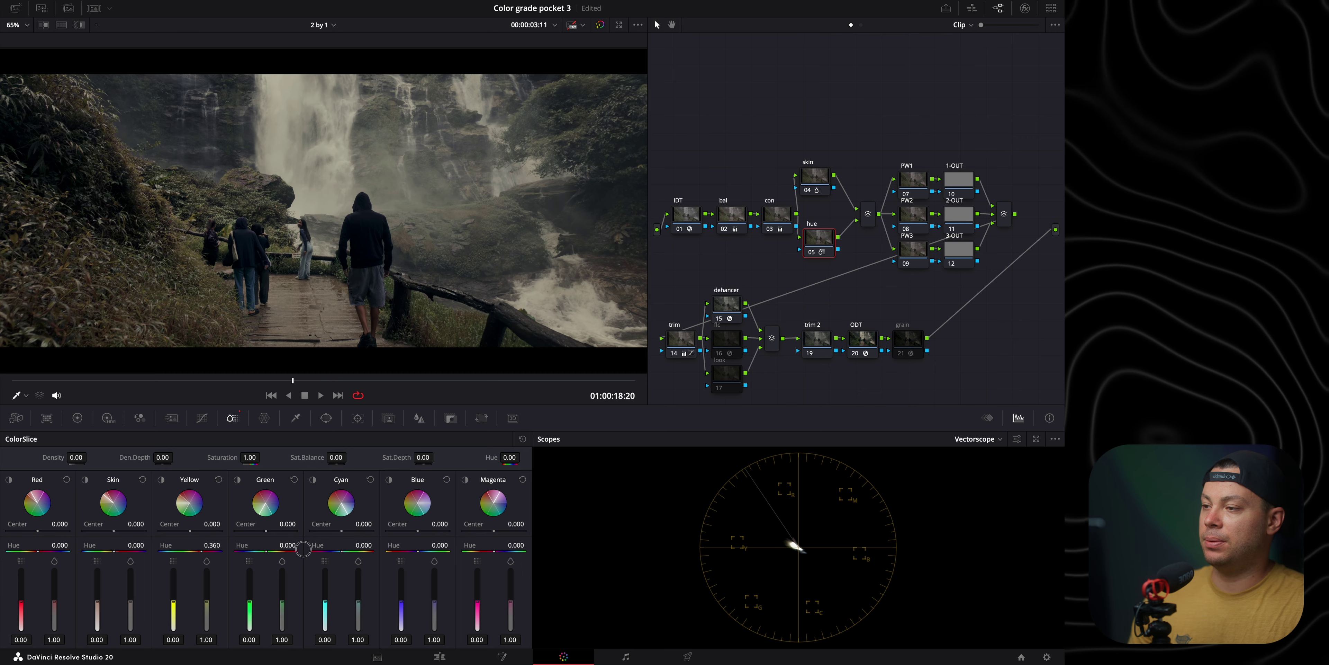
- Compare the foliage with the reference through the wipe, and set the Yellow slice to density 0.30 and saturation 0.95
key("ctrl+w")
scroll(586, 226, "up", 8)
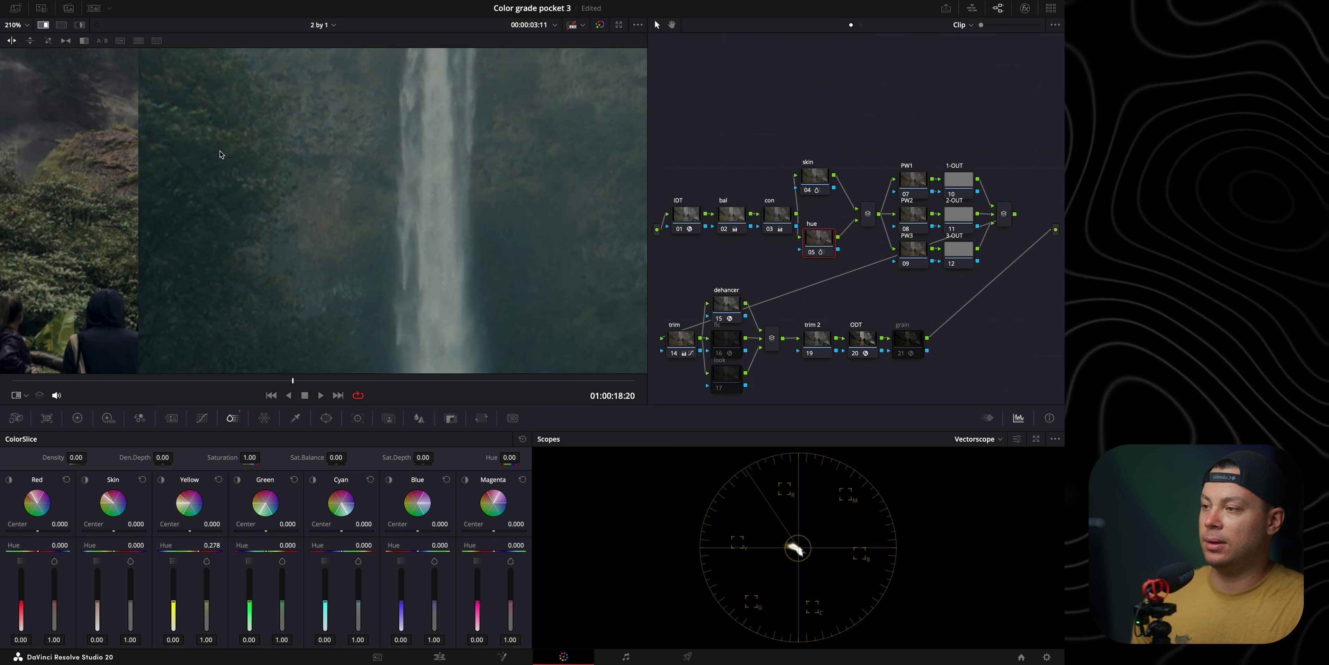
left_click_drag(170, 217, 281, 227)
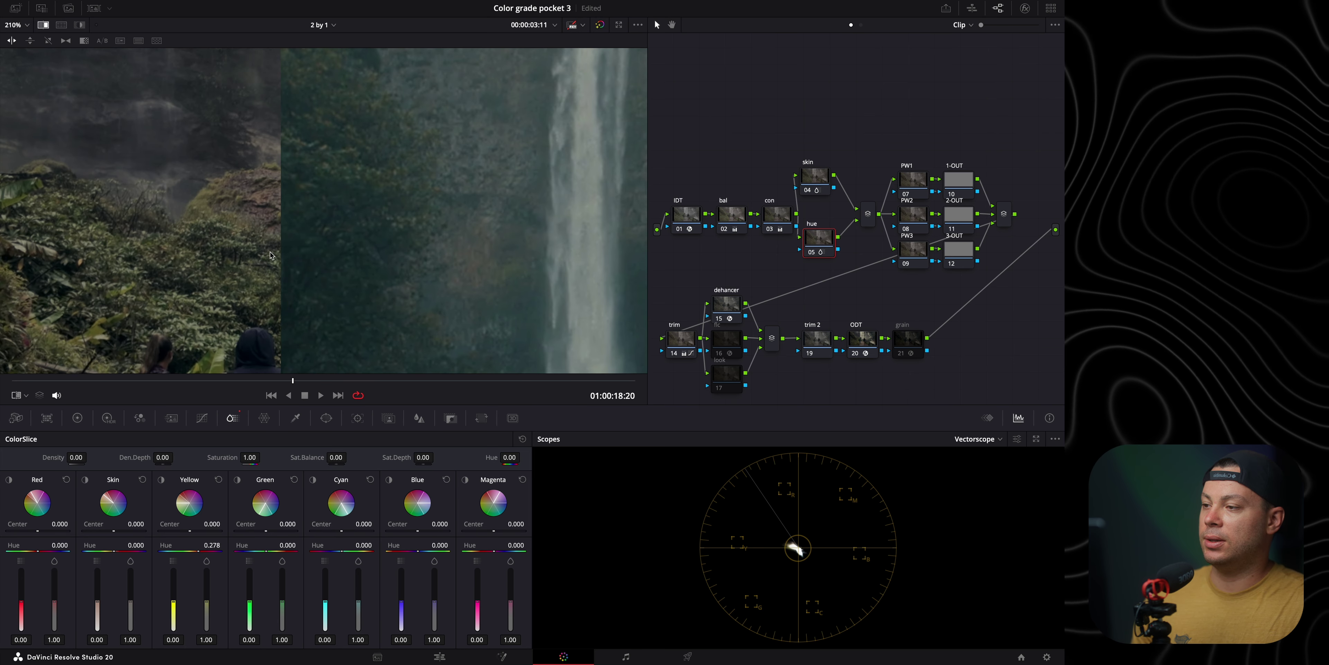
left_click_drag(209, 604, 210, 602)
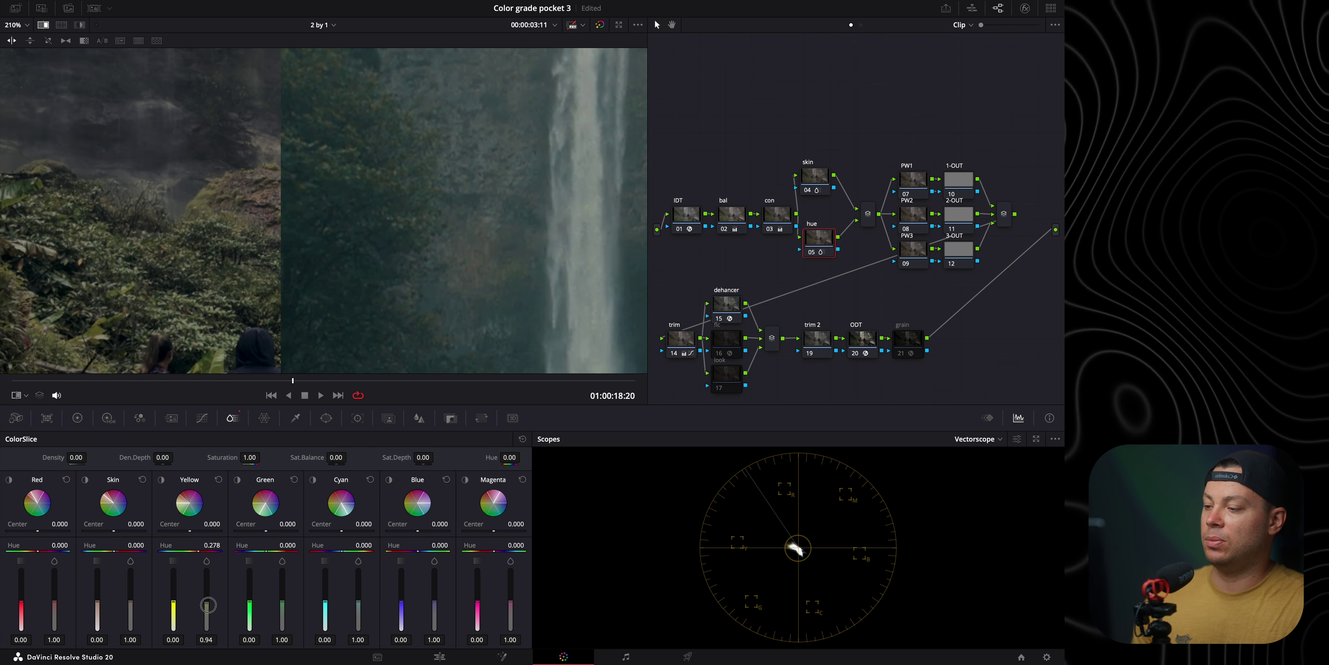
mouse_move(174, 605)
left_mouse_down()
mouse_move(173, 574)
mouse_move(174, 591)
left_mouse_up()
key("shift+z")
left_click_drag(326, 222, 419, 248)
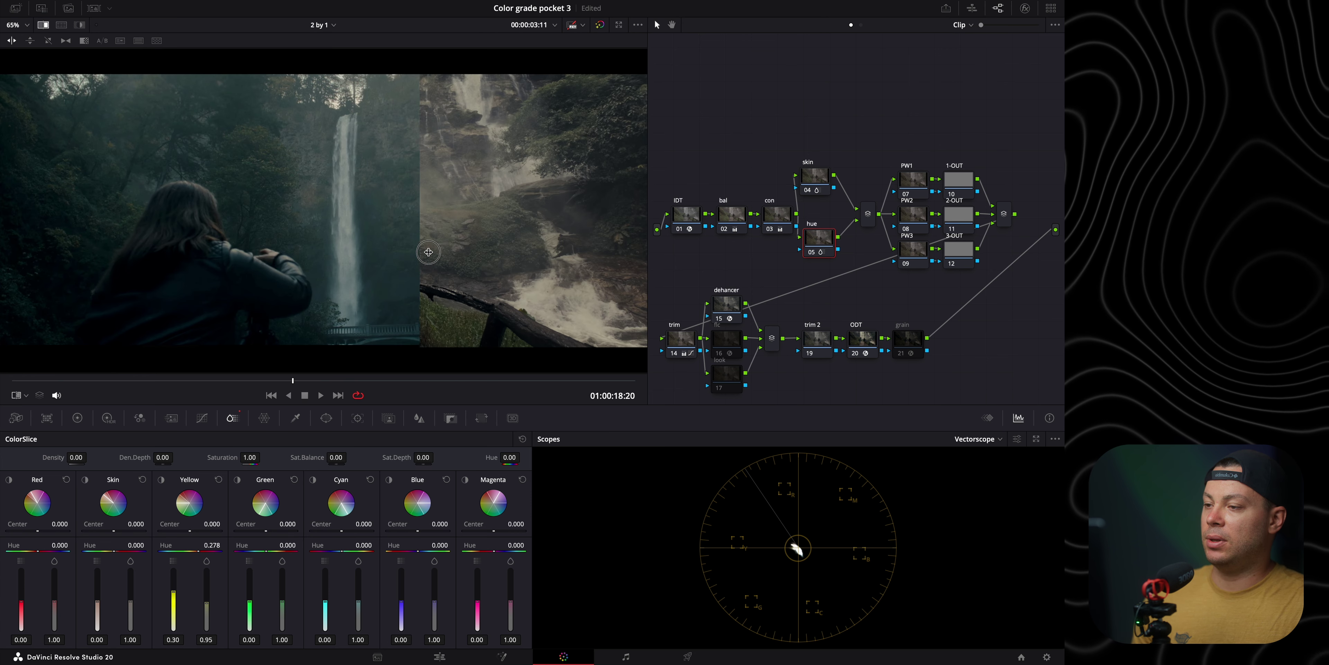
- Try different Green slice saturation amounts on the hue node against the reference wipe, leaving it at 1.00
left_click_drag(285, 604, 283, 522)
double_click(283, 570)
left_click_drag(409, 263, 89, 278)
left_click_drag(282, 601, 283, 570)
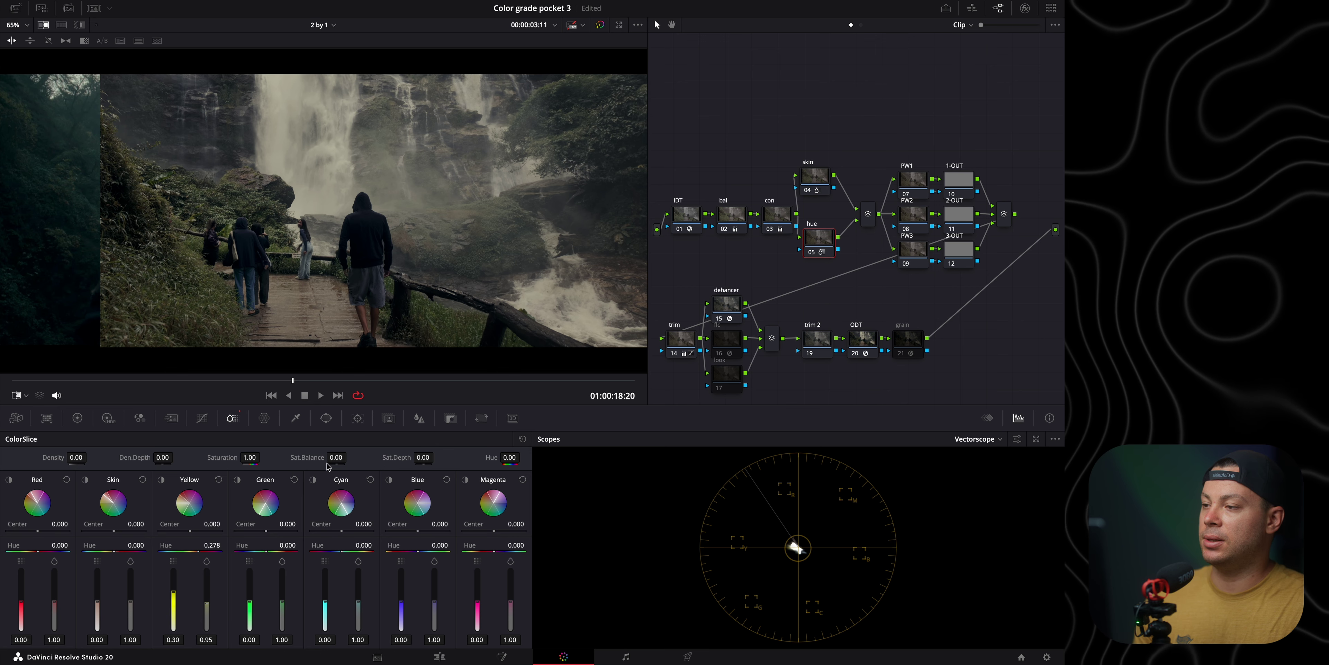
- Adjust the hue node's Blue slice for the people's clothing to density 0.15, saturation 0.75 and hue 0.225
scroll(274, 178, "up", 5)
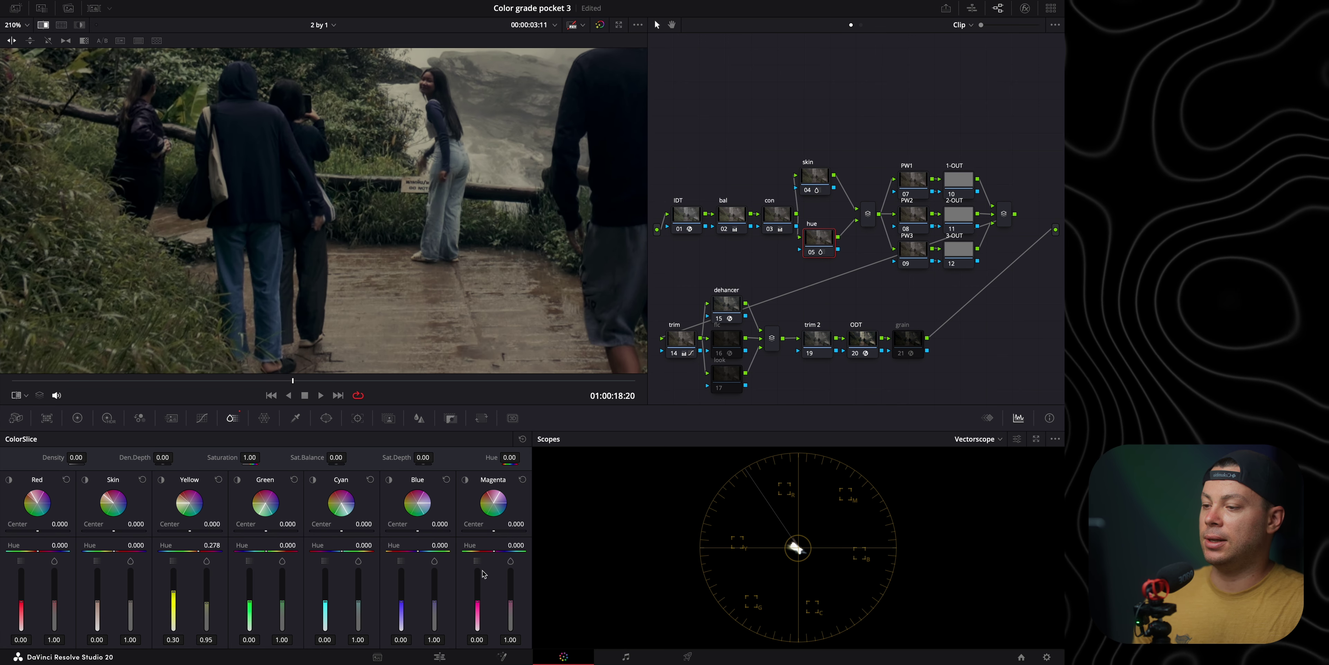
mouse_move(438, 606)
left_mouse_down()
mouse_move(436, 626)
mouse_move(436, 586)
left_mouse_up()
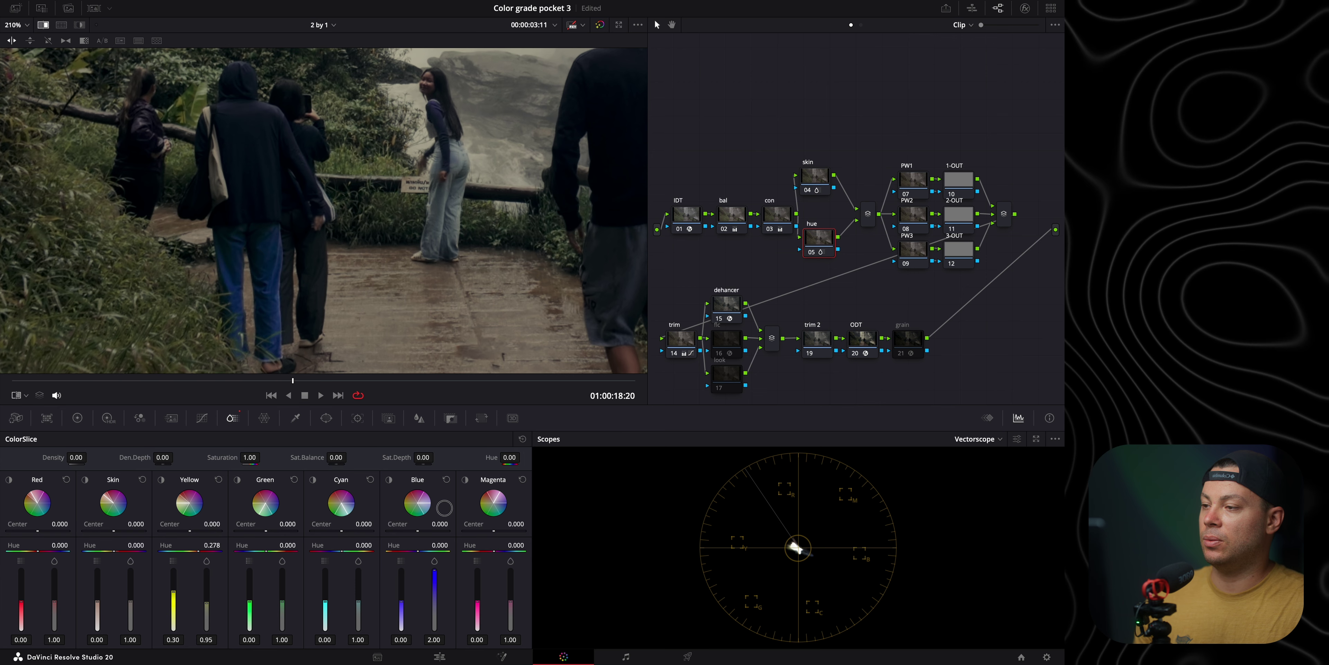
left_click_drag(442, 532, 441, 568)
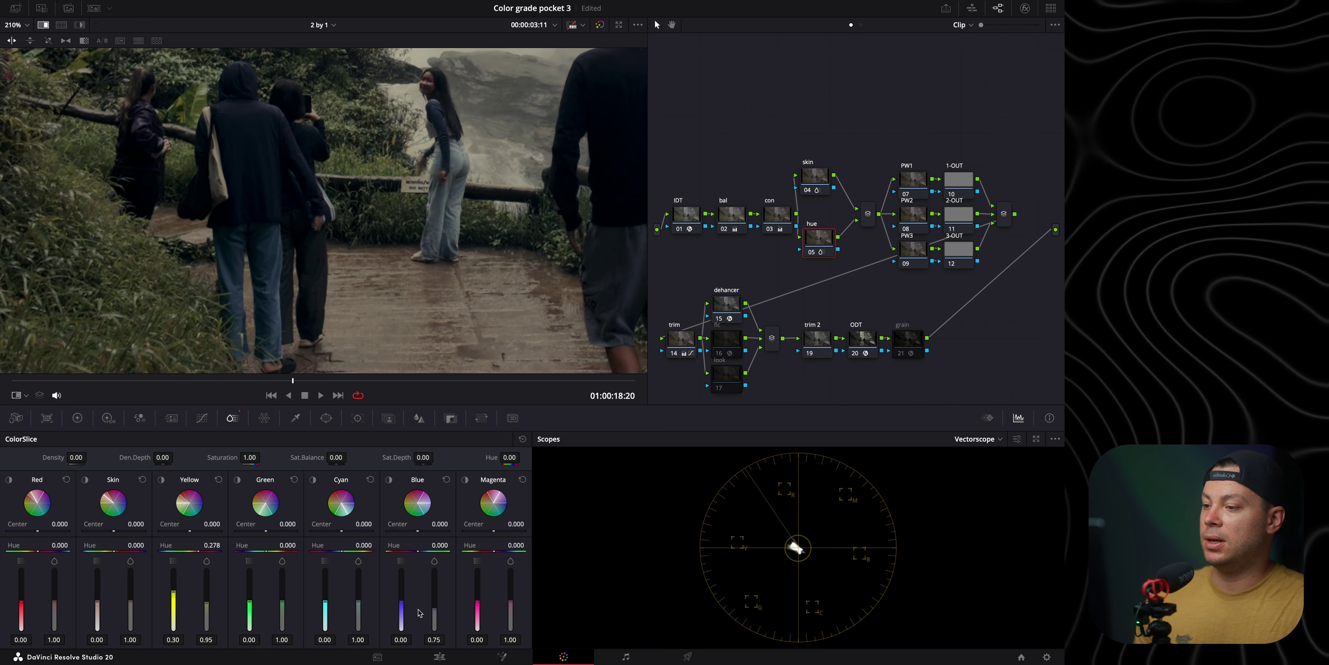
left_click_drag(404, 608, 408, 595)
left_click_drag(437, 545, 514, 556)
left_click(436, 544)
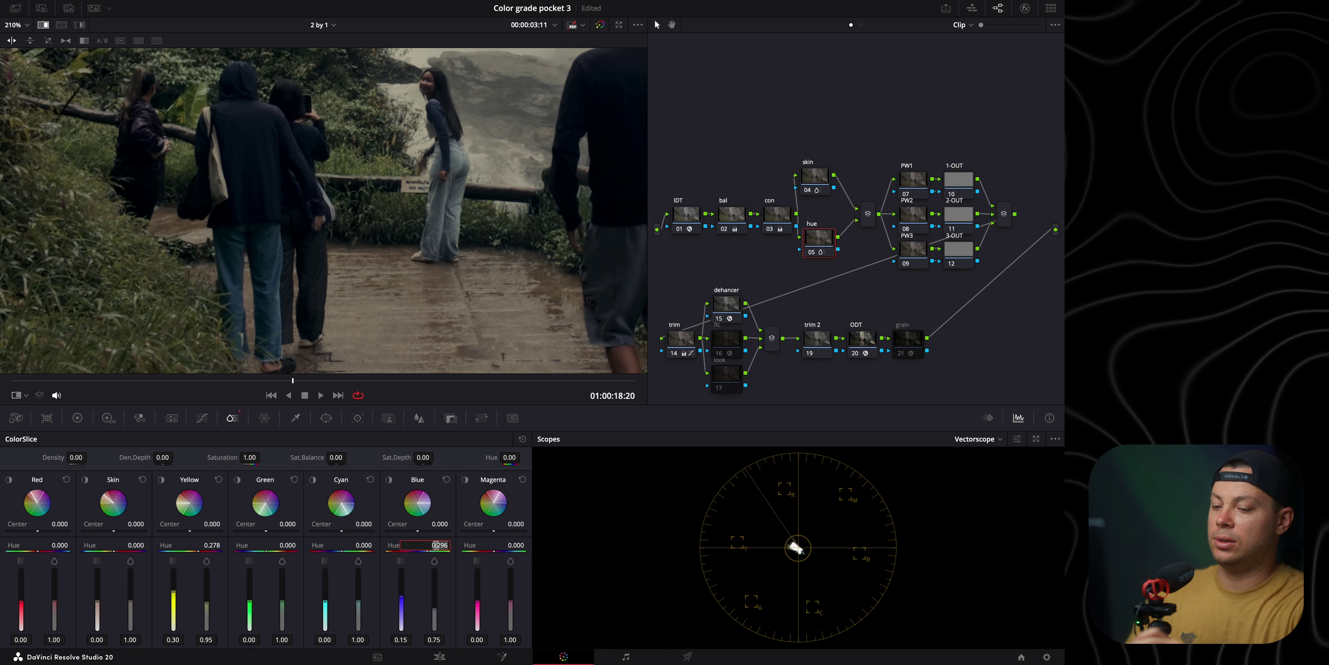
key("Return")
- Review the full graded frame at further points in the clip, ending without the reference wipe
left_click(361, 381)
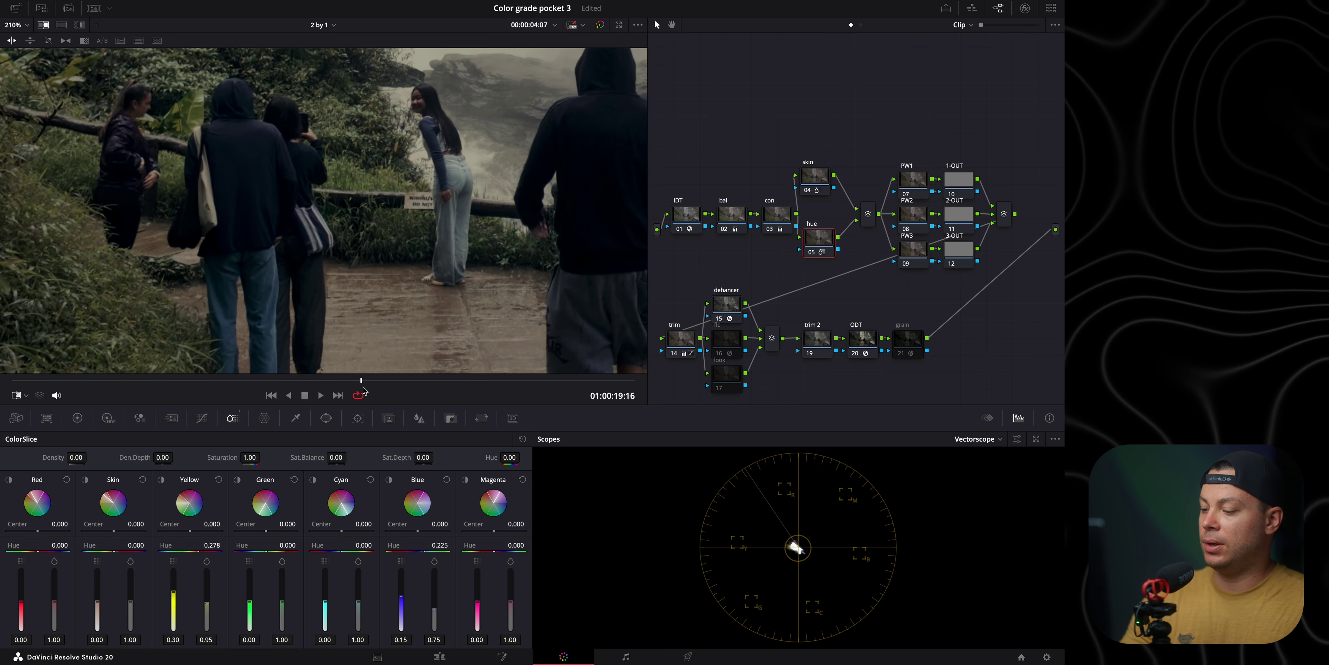
key("shift+z")
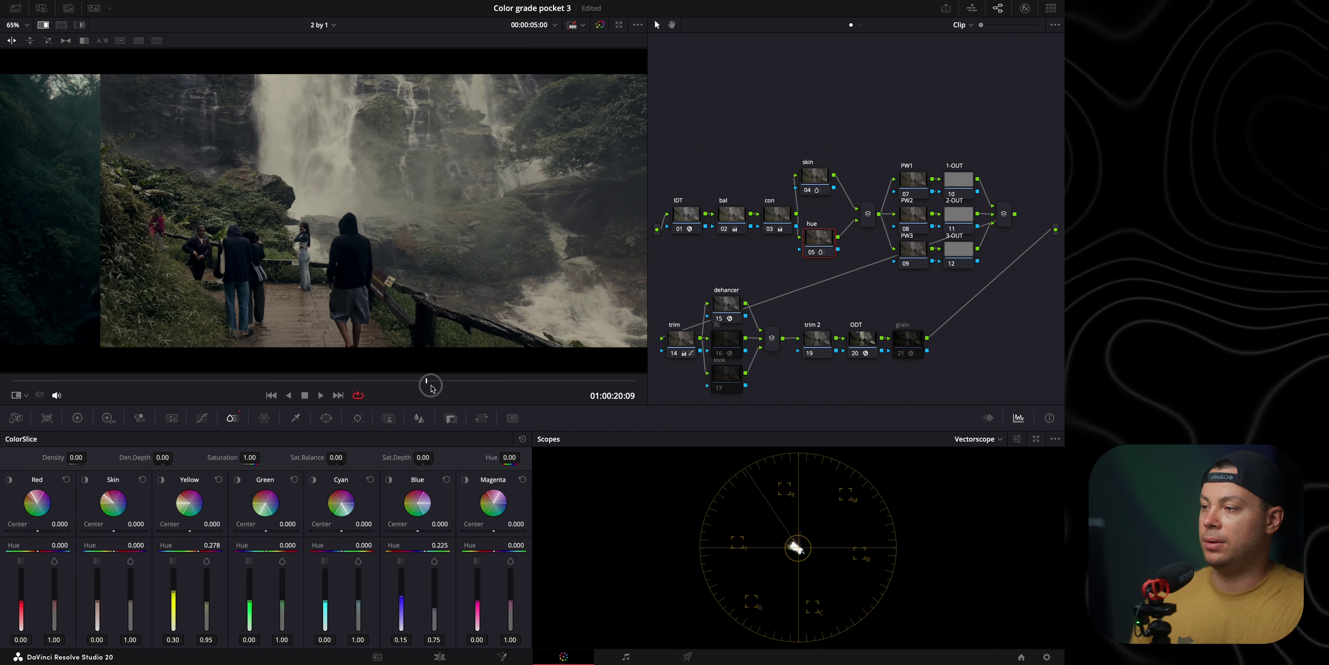
left_click(578, 382)
left_click_drag(579, 385, 573, 382)
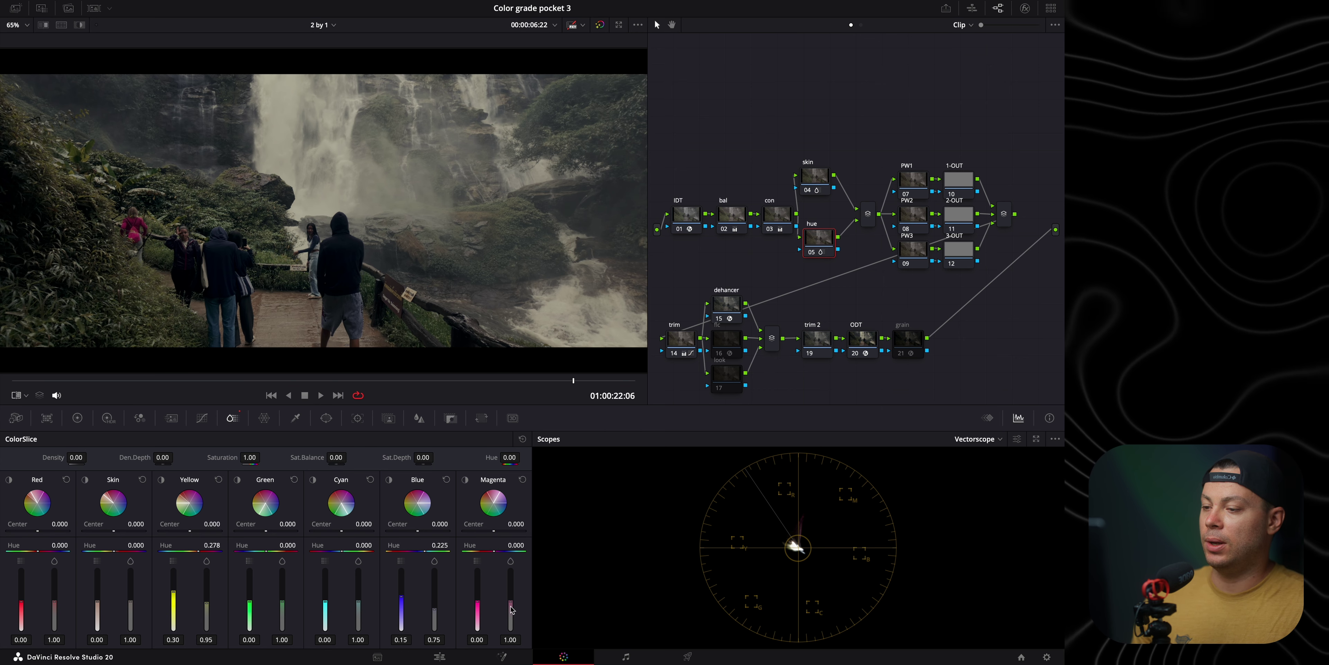
- Set the hue node's Magenta slice to density 0.07 and saturation 0.68, and the Red slice to saturation 0.80 and hue -0.122
left_click_drag(514, 605, 476, 594)
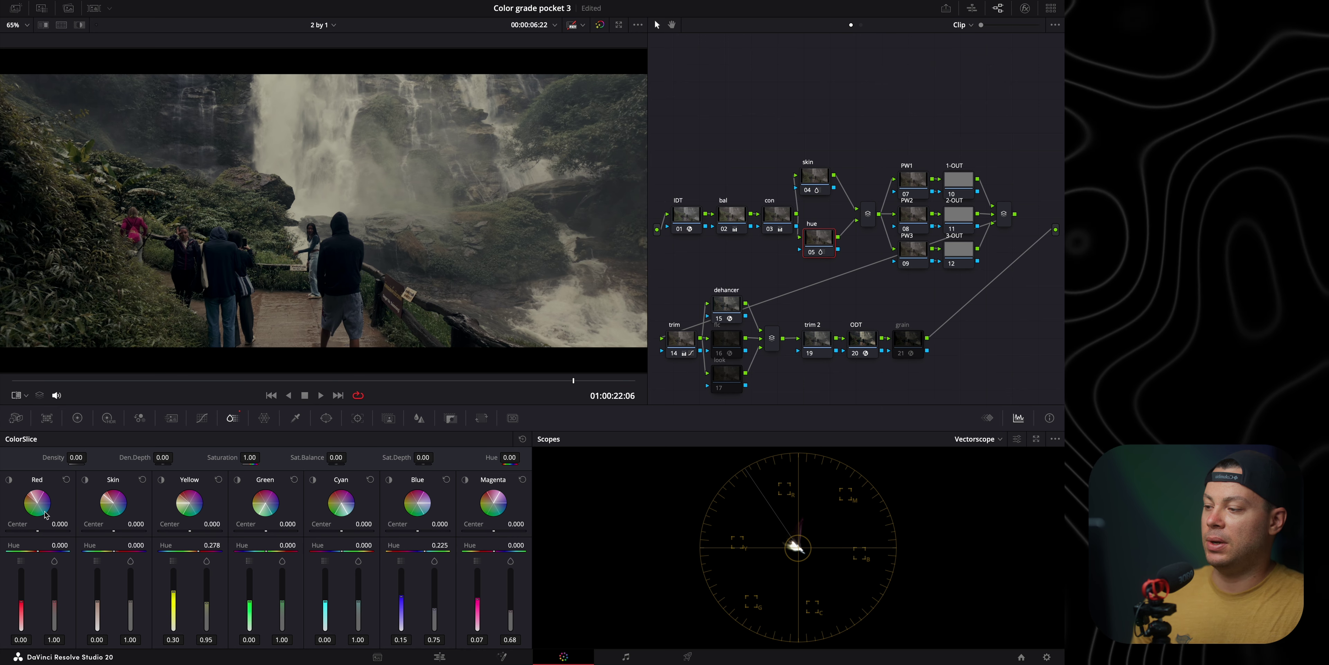
mouse_move(58, 605)
left_mouse_down()
mouse_move(57, 621)
mouse_move(59, 604)
left_mouse_up()
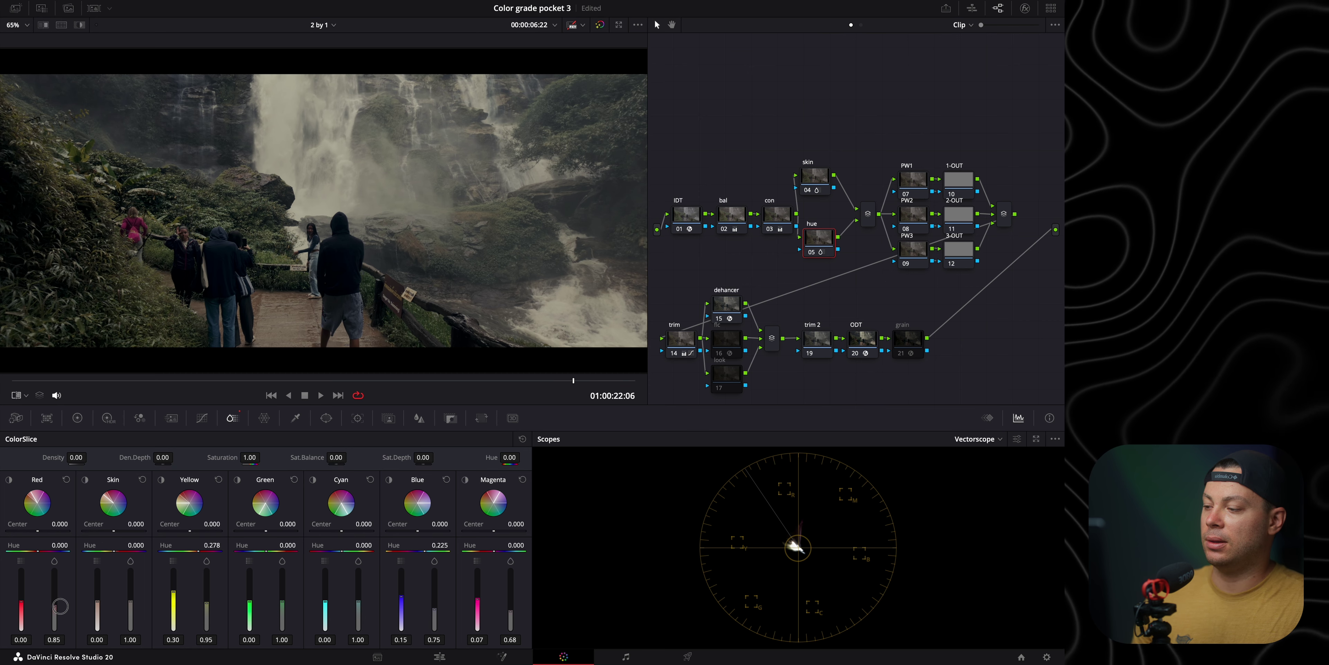
left_click_drag(59, 545, 26, 548)
left_click_drag(514, 317, 542, 320)
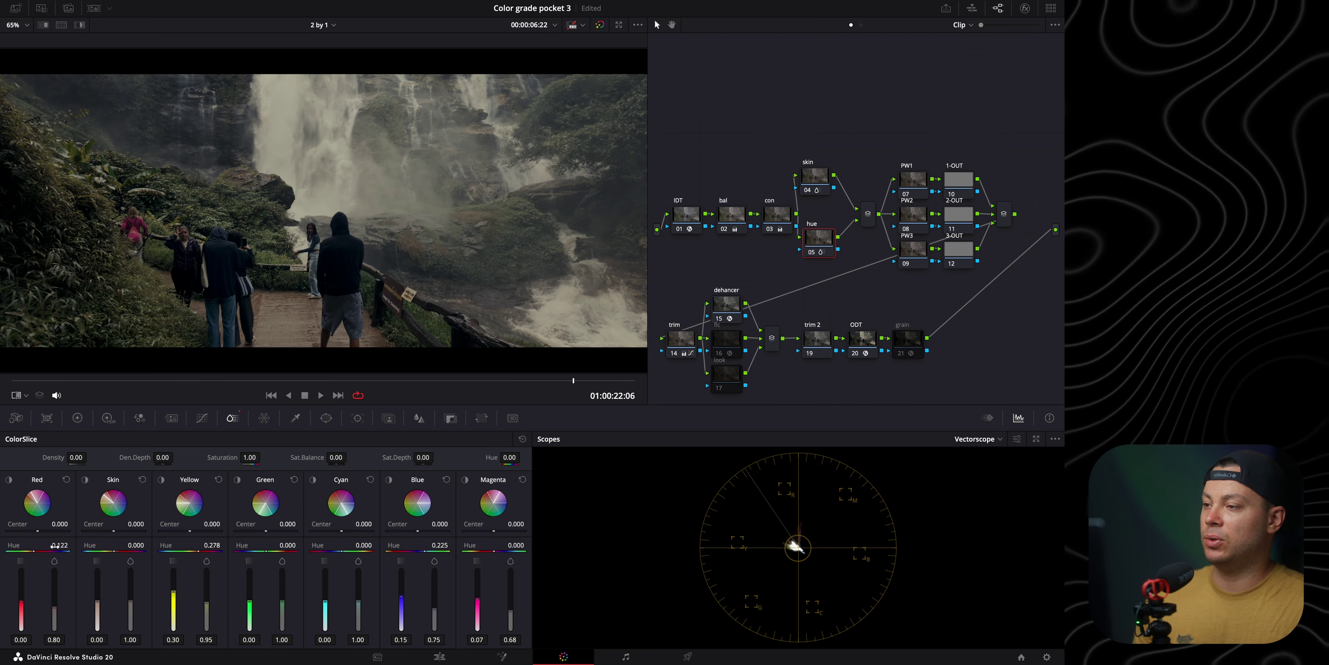
- Compare the picture with the hue node off and on at other points in the clip
left_click_drag(227, 380, 541, 379)
left_click(812, 252)
left_click(812, 253)
left_click(812, 252)
left_click(813, 254)
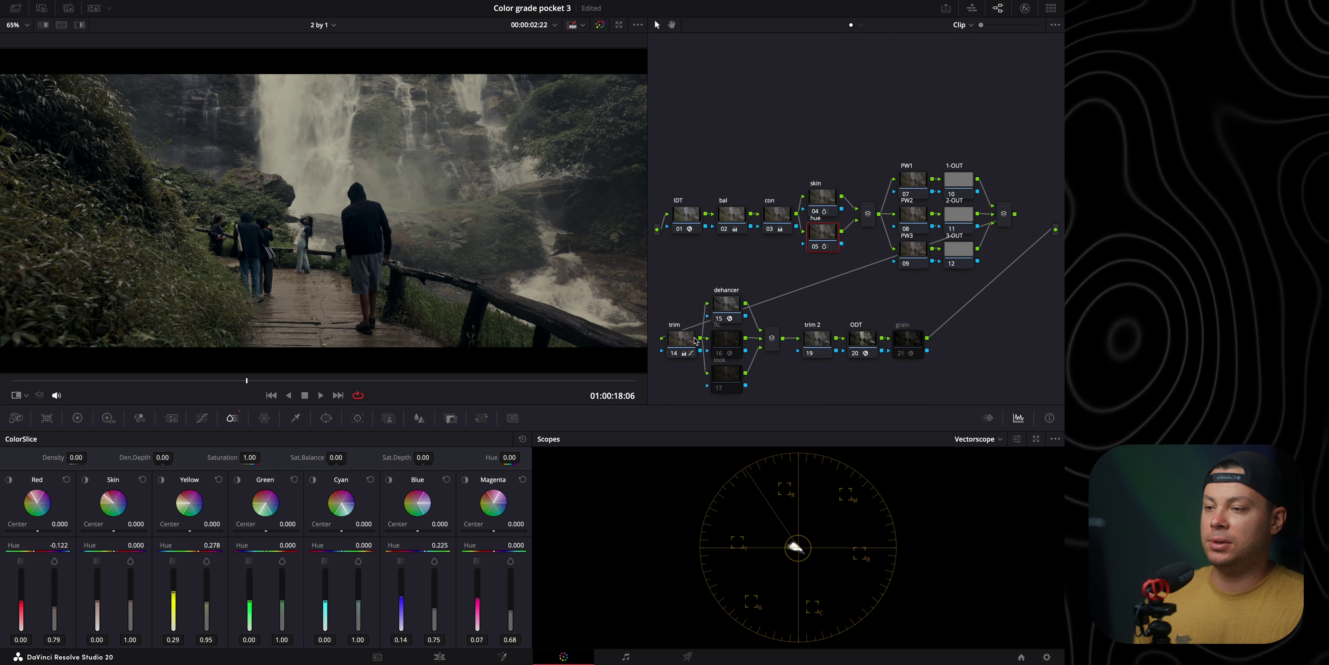
- On the trim node's custom luma curve, lower the white point and reshape the shadows with the black point's spline handle
left_click(681, 341)
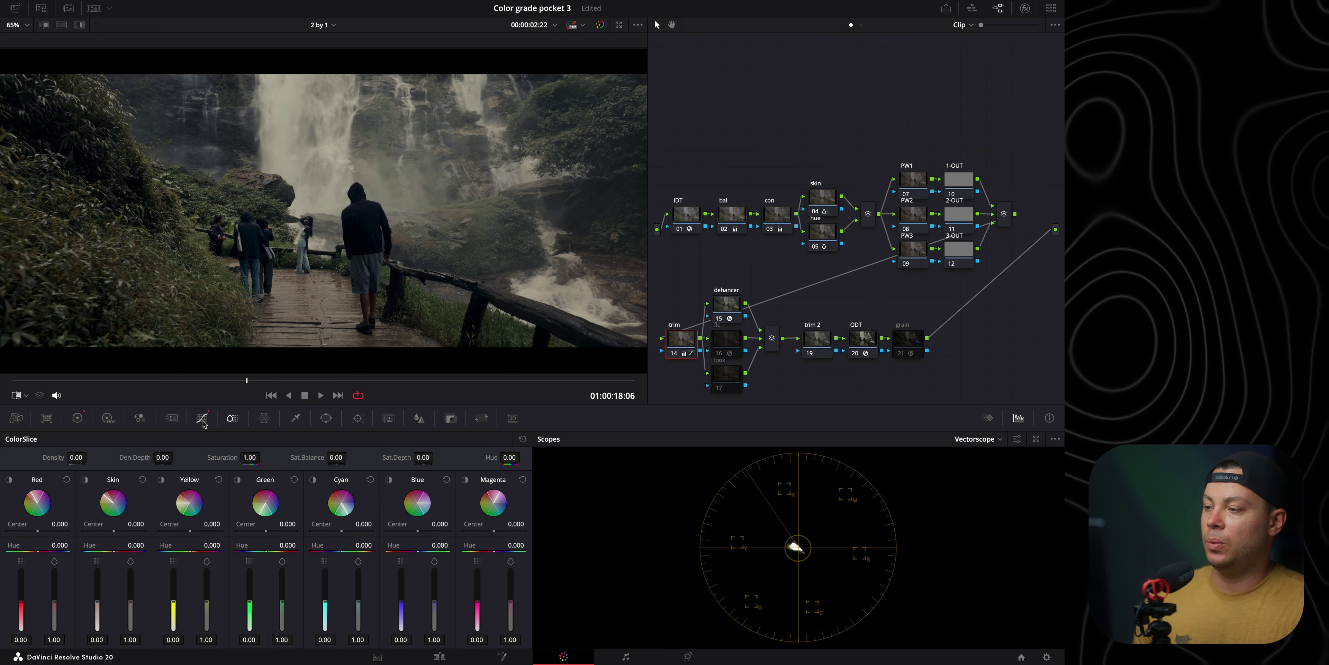
left_click(202, 418)
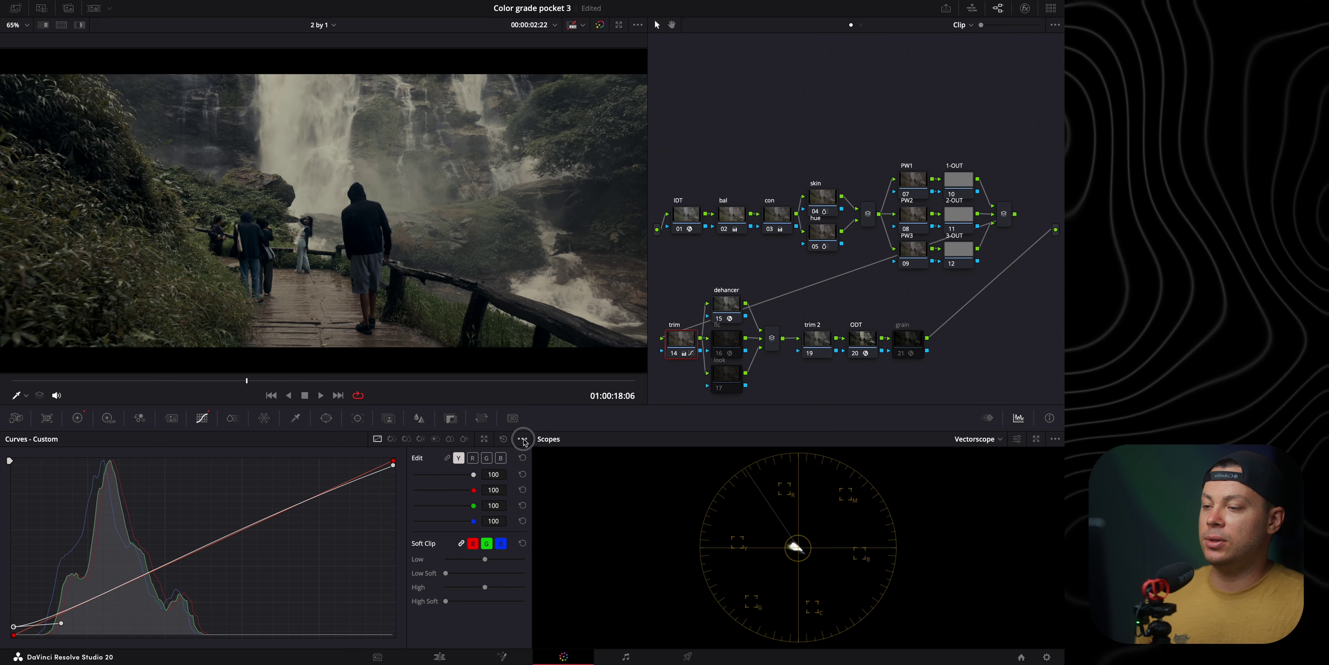
left_click(523, 439)
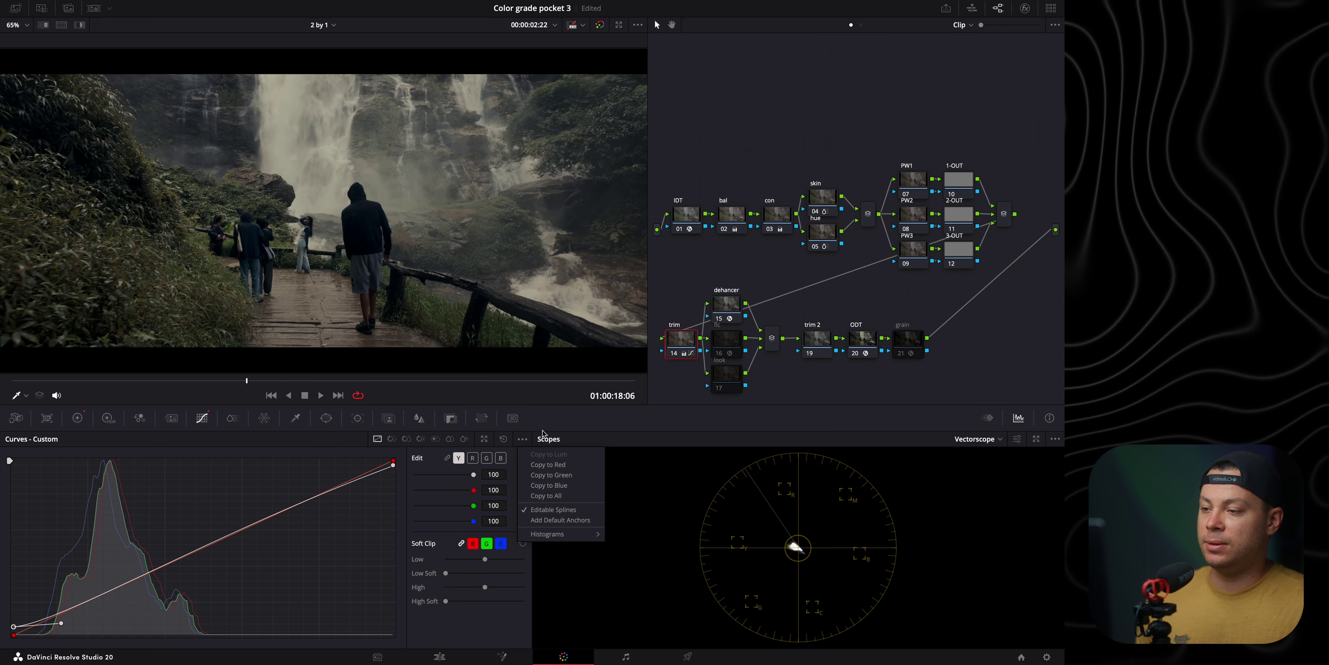
left_click(553, 510)
left_click_drag(394, 465, 399, 475)
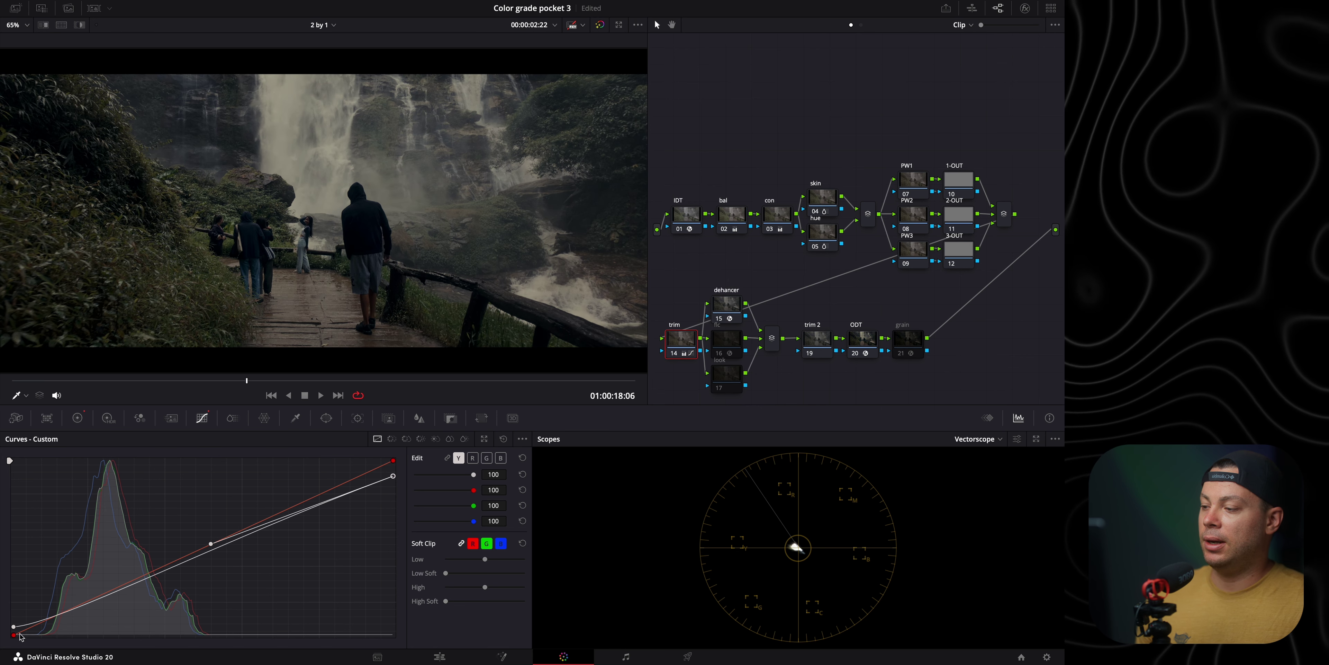
left_click_drag(14, 629, 91, 615)
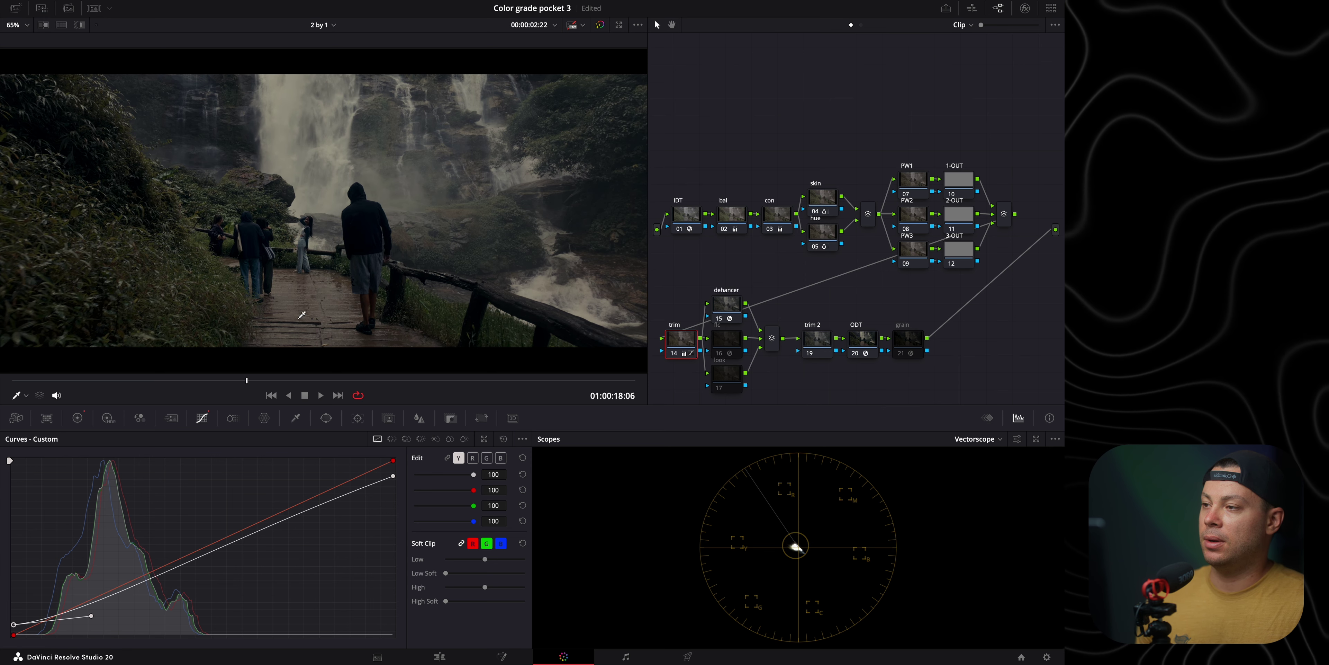
- Compare the waterfall with the reference through the wipe, and raise the trim curve's white point and its spline handle to lift the highlights
key("ctrl+w")
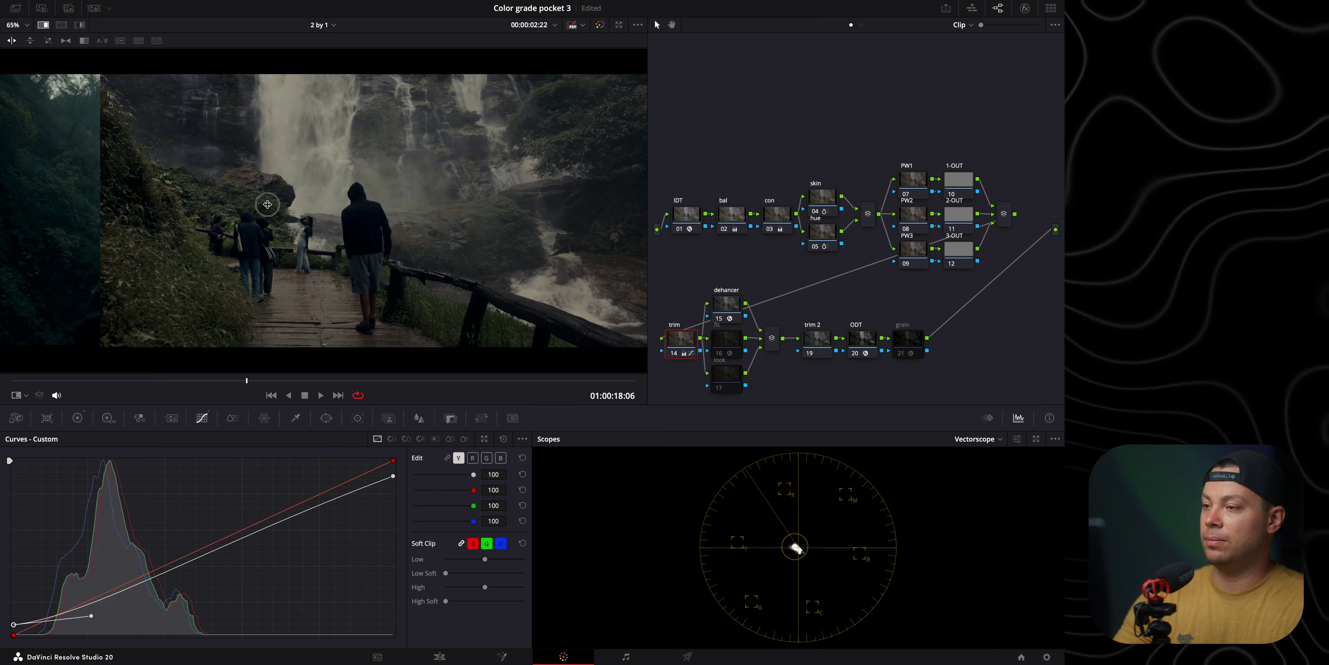
left_click_drag(267, 204, 689, 231)
left_click_drag(336, 223, 552, 233)
left_click(394, 474)
left_click_drag(395, 476, 394, 472)
left_click_drag(212, 541, 393, 473)
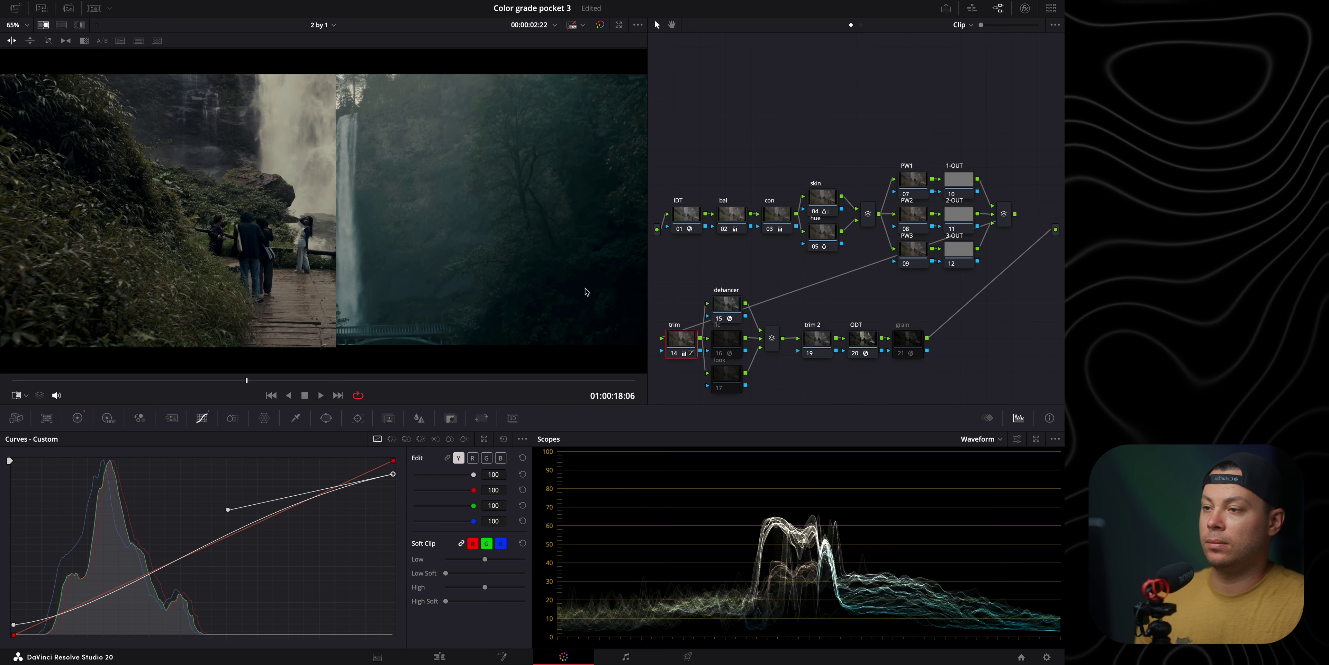
- Compare the full frame with the trim node off and on, without the reference wipe
left_click_drag(587, 292, 651, 289)
left_click(674, 356)
left_click(674, 355)
left_click(674, 355)
left_click(673, 355)
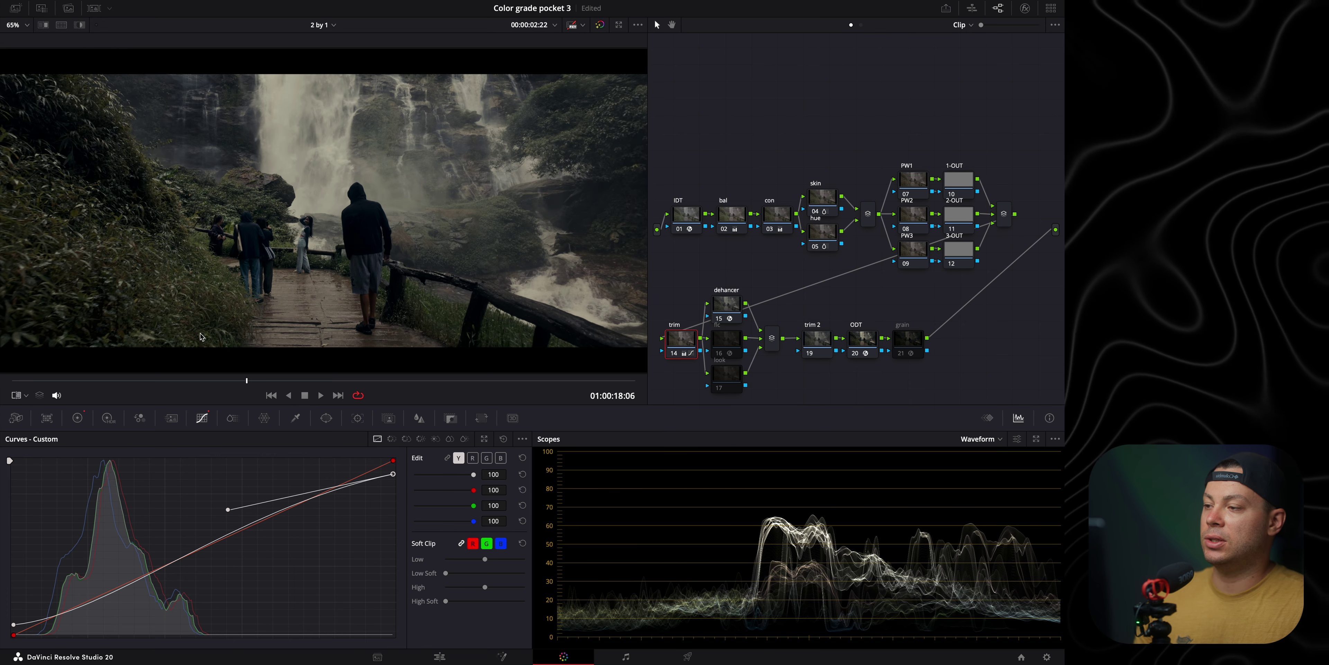
- Review the grade near the start and further along the clip, and check it against the reference wipe
left_click_drag(52, 385, 97, 387)
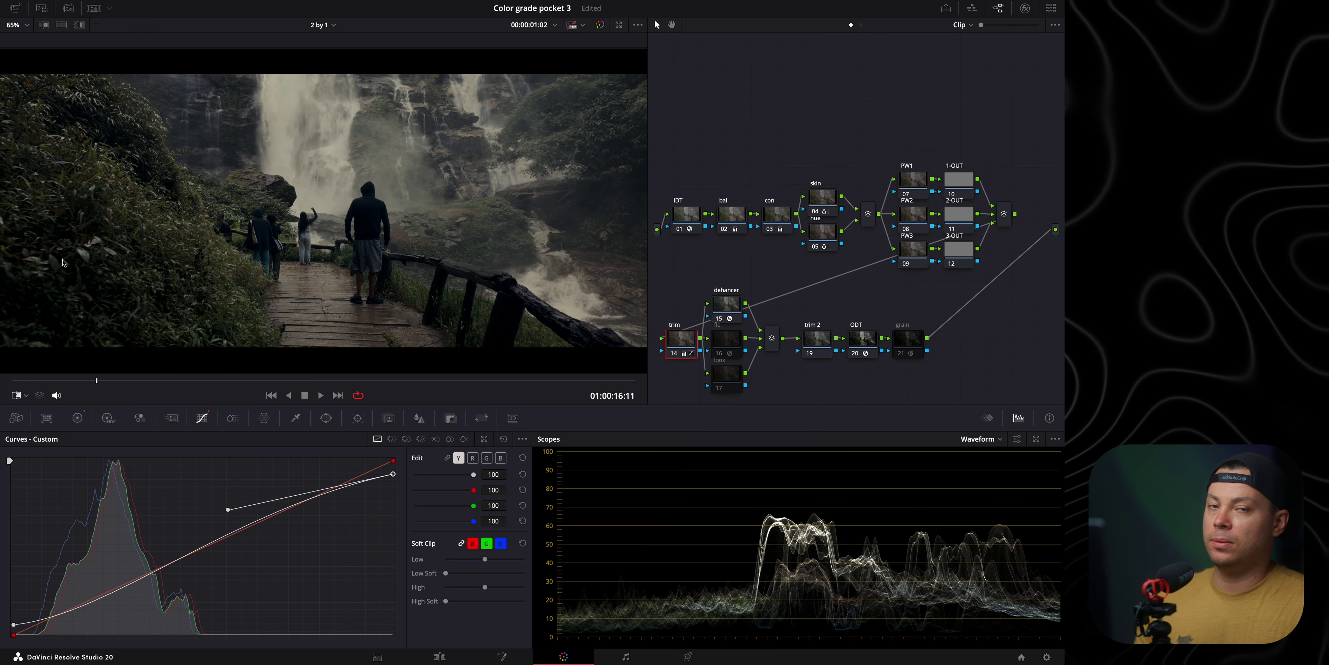
left_click_drag(249, 379, 547, 382)
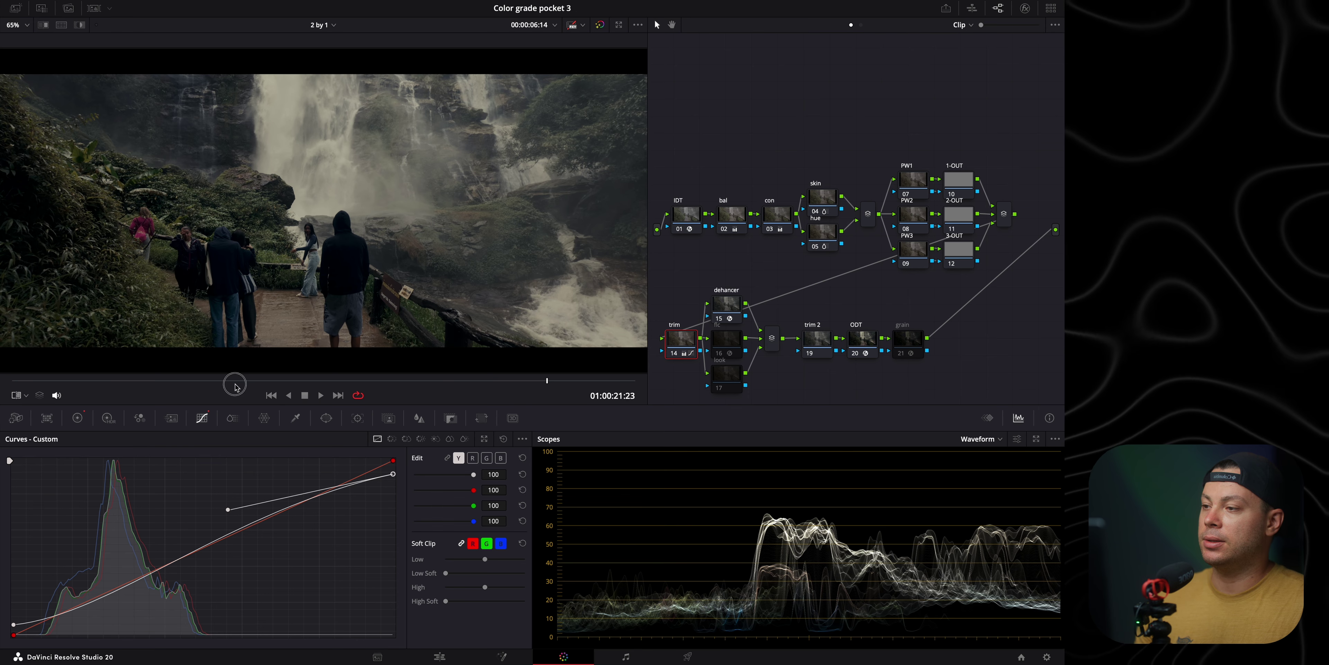
left_click(446, 381)
left_click_drag(386, 229, 66, 189)
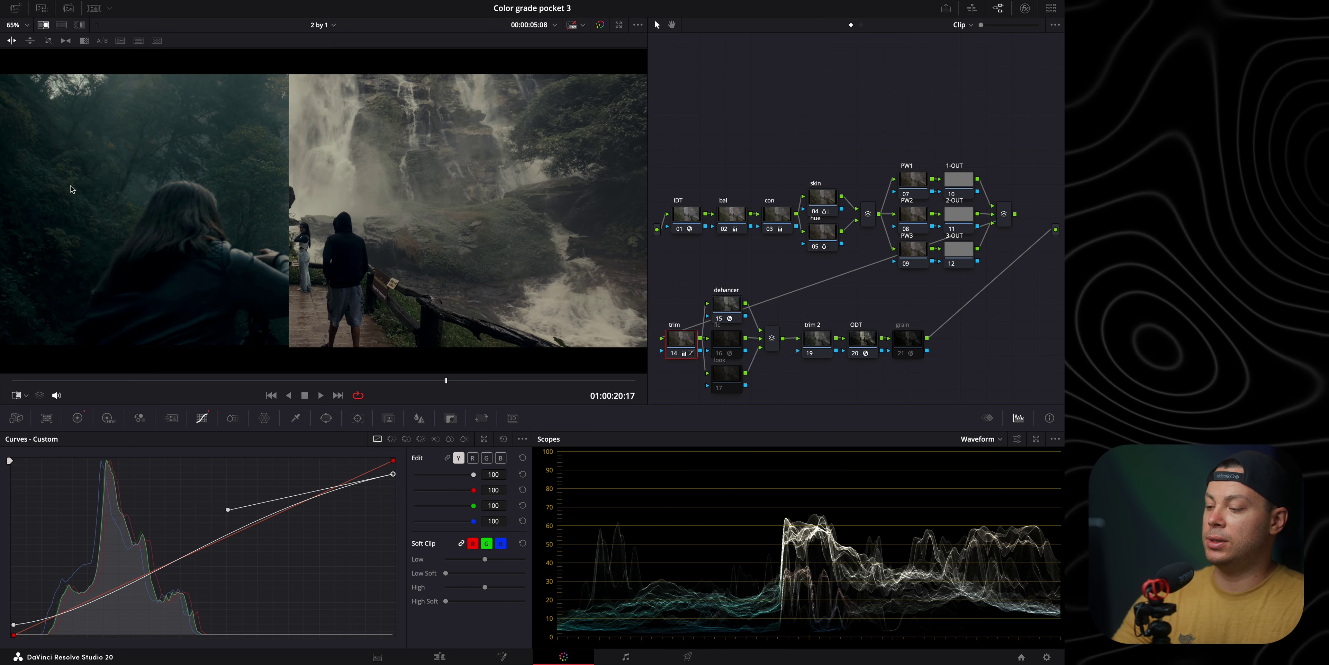
key("super+w")
- Enable the look node and tint its shadows teal with Lift red at -0.03 and green at -0.01
left_click(719, 390)
left_click(718, 390)
left_click(221, 383)
mouse_move(221, 383)
left_mouse_down()
mouse_move(172, 383)
mouse_move(206, 384)
left_mouse_up()
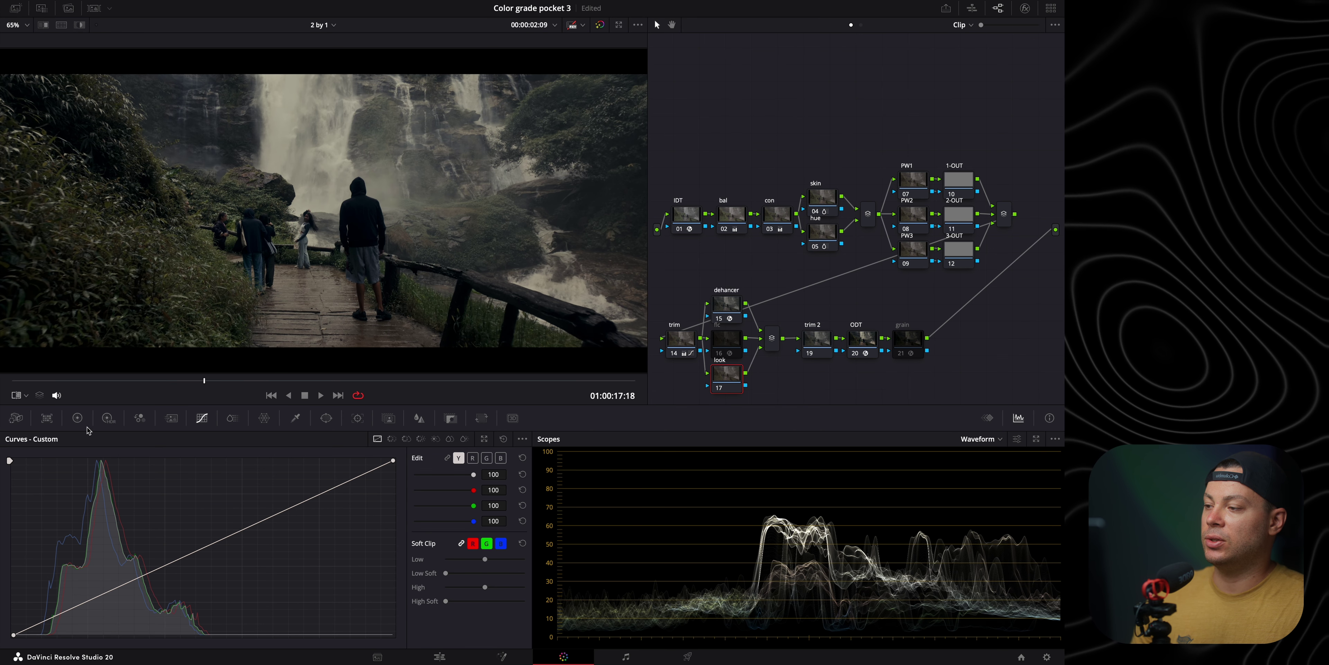
left_click(78, 418)
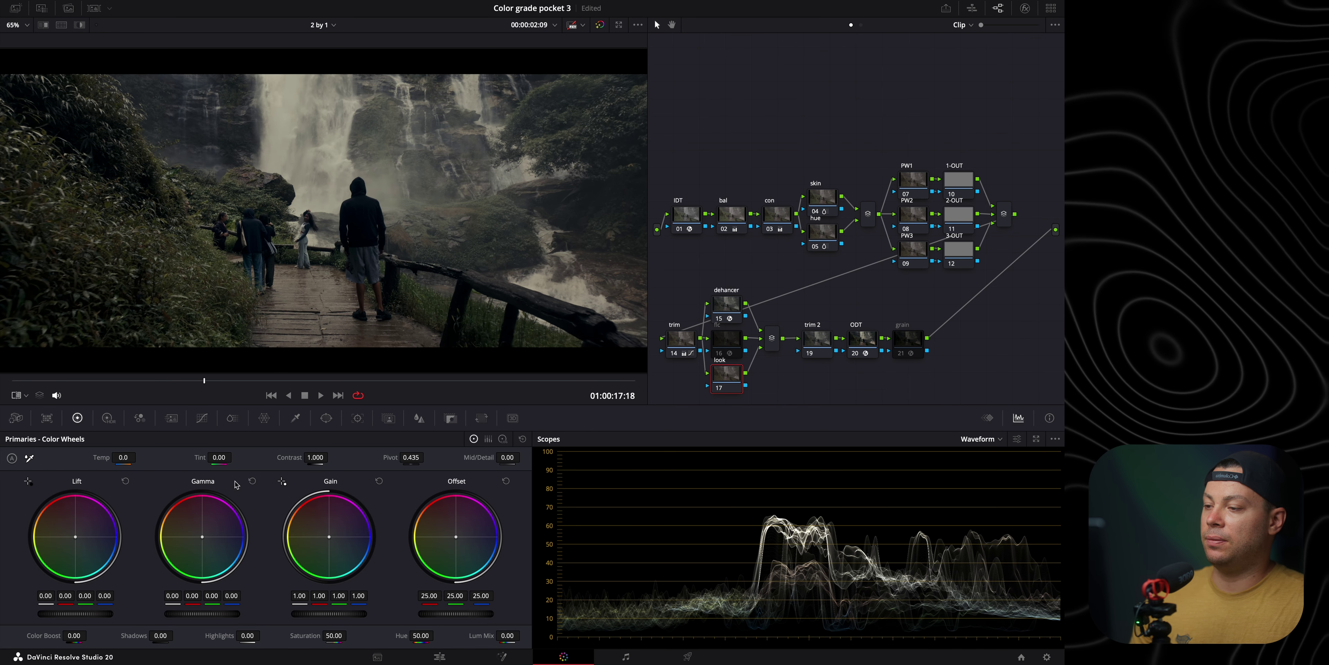
left_click_drag(65, 598, 80, 597)
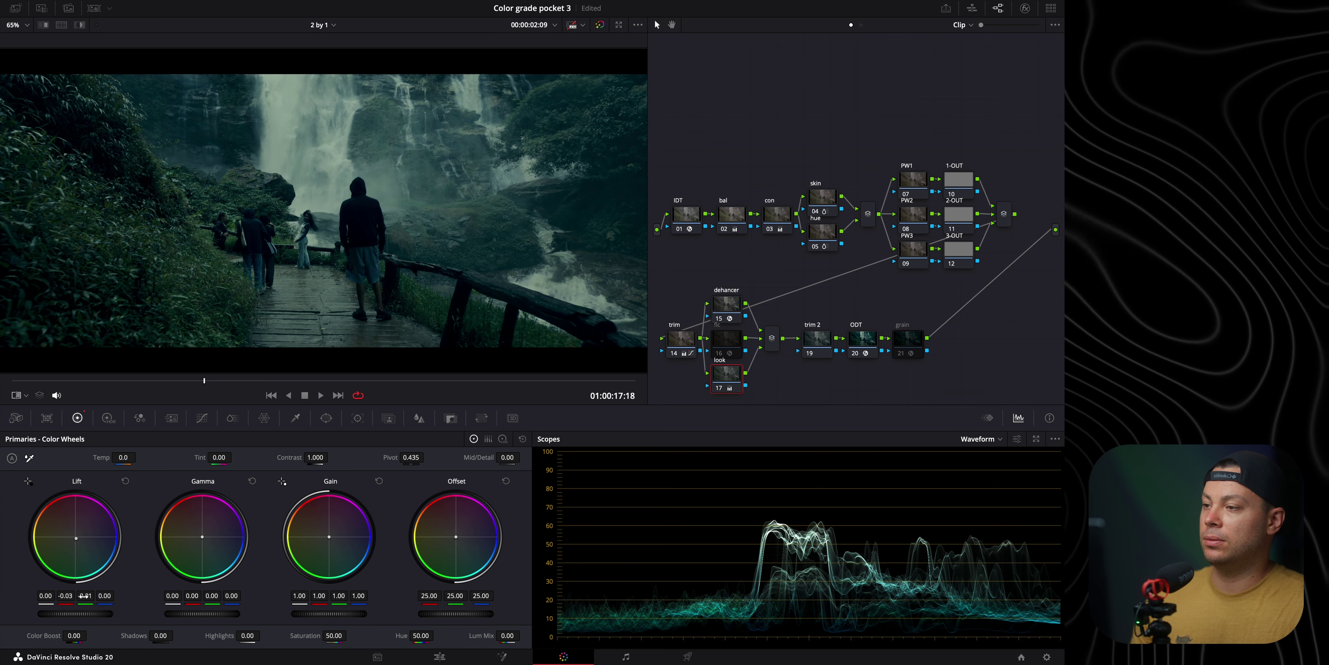
- Compare the teal shadows with the reference through the wipe, and set the look node's Lift red to -0.02
key("ctrl+w")
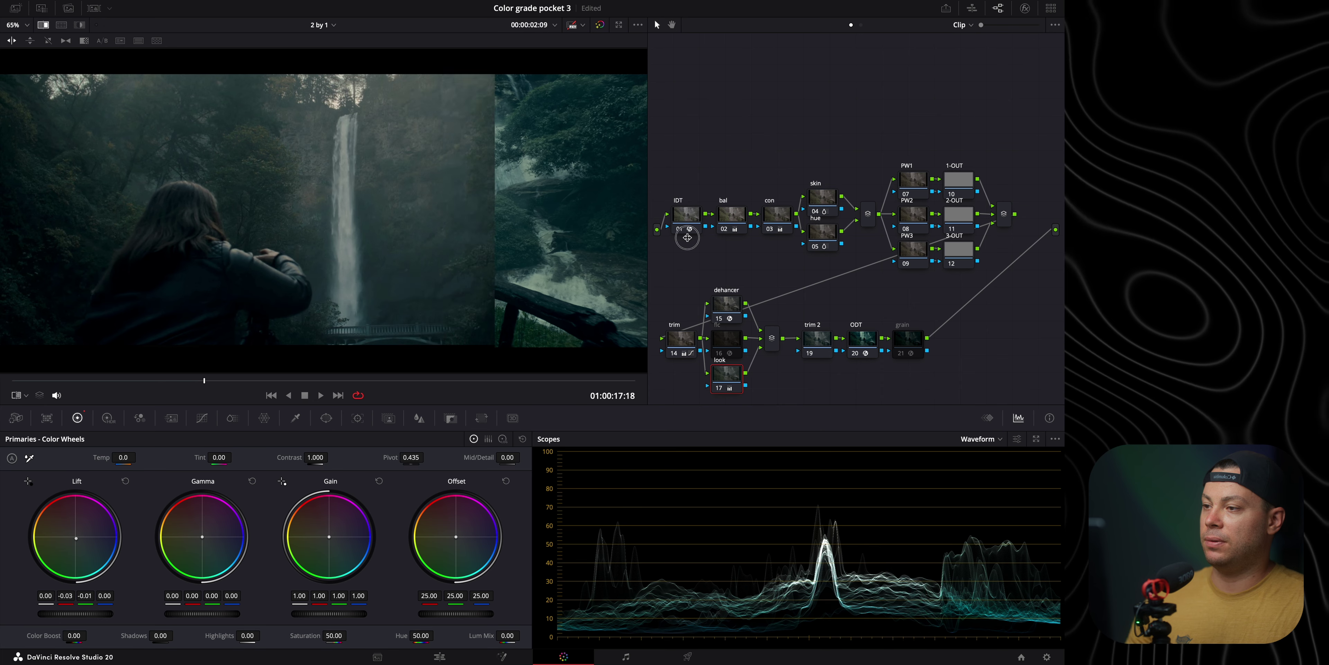
left_click_drag(622, 213, 557, 223)
left_click_drag(85, 597, 68, 598)
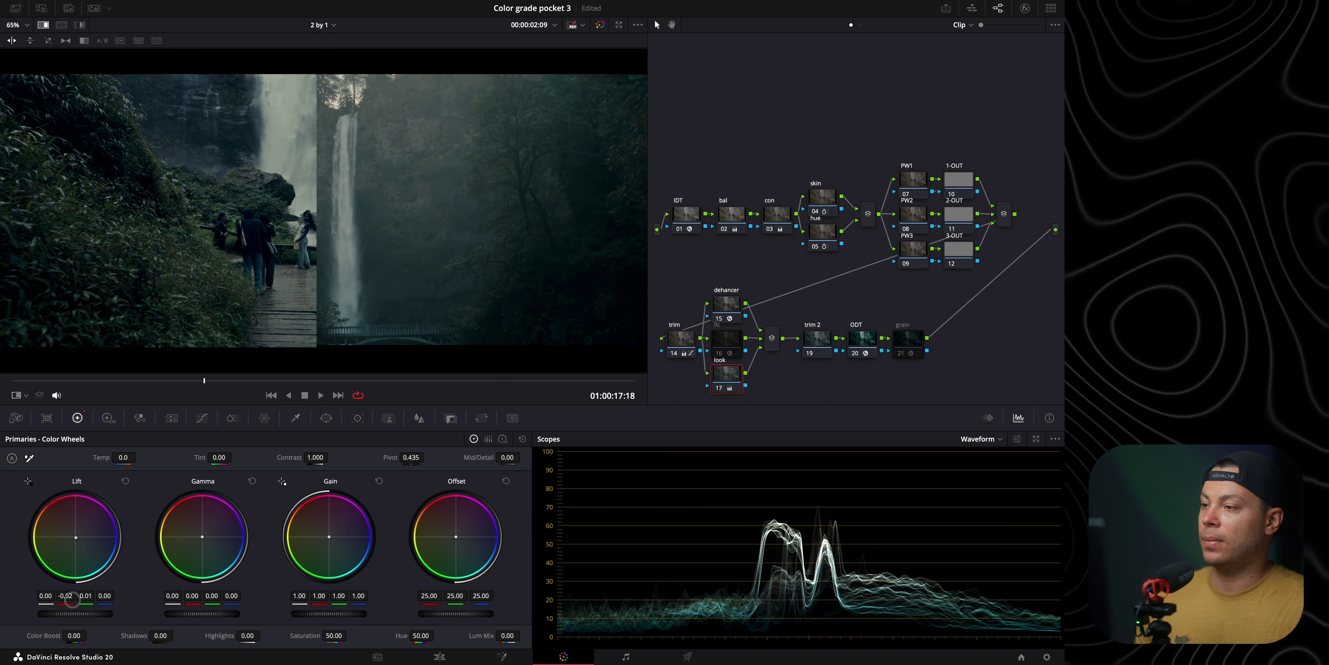
left_click_drag(283, 344, 326, 307)
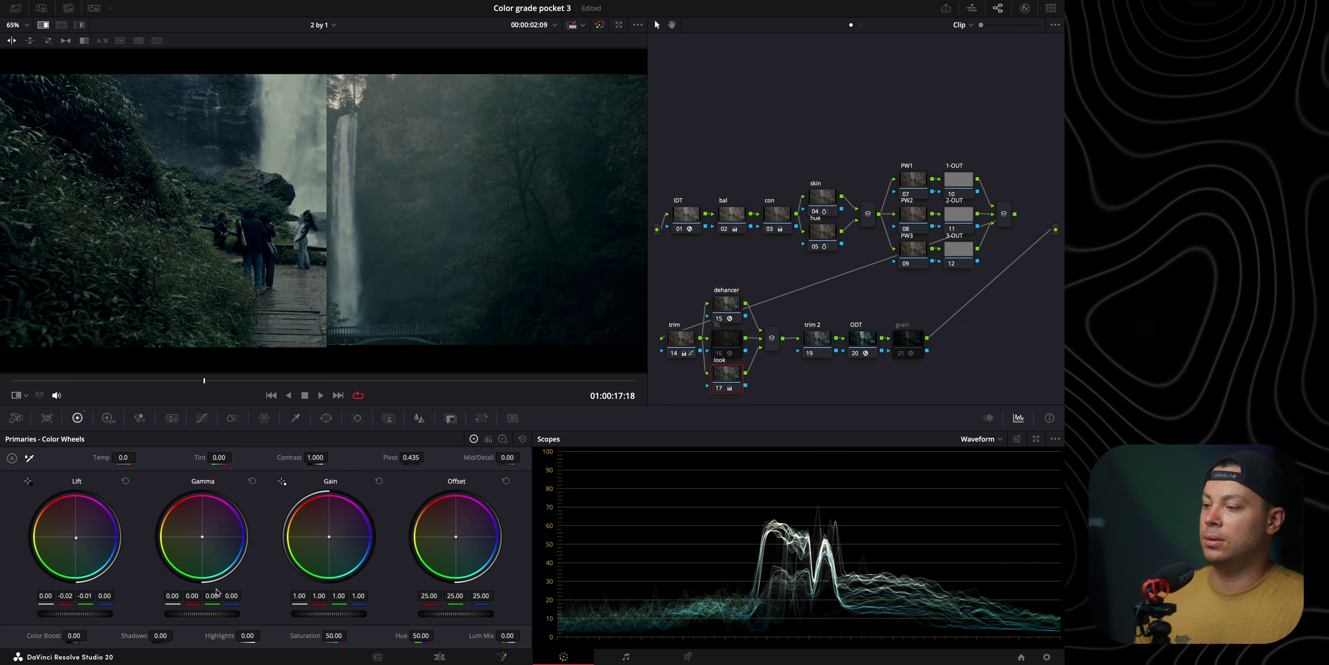
- Balance the look node against the reference with Gamma red 0.01, Gain red 1.02 and blue 0.99, and Lift red -0.04
left_click_drag(192, 598, 207, 600)
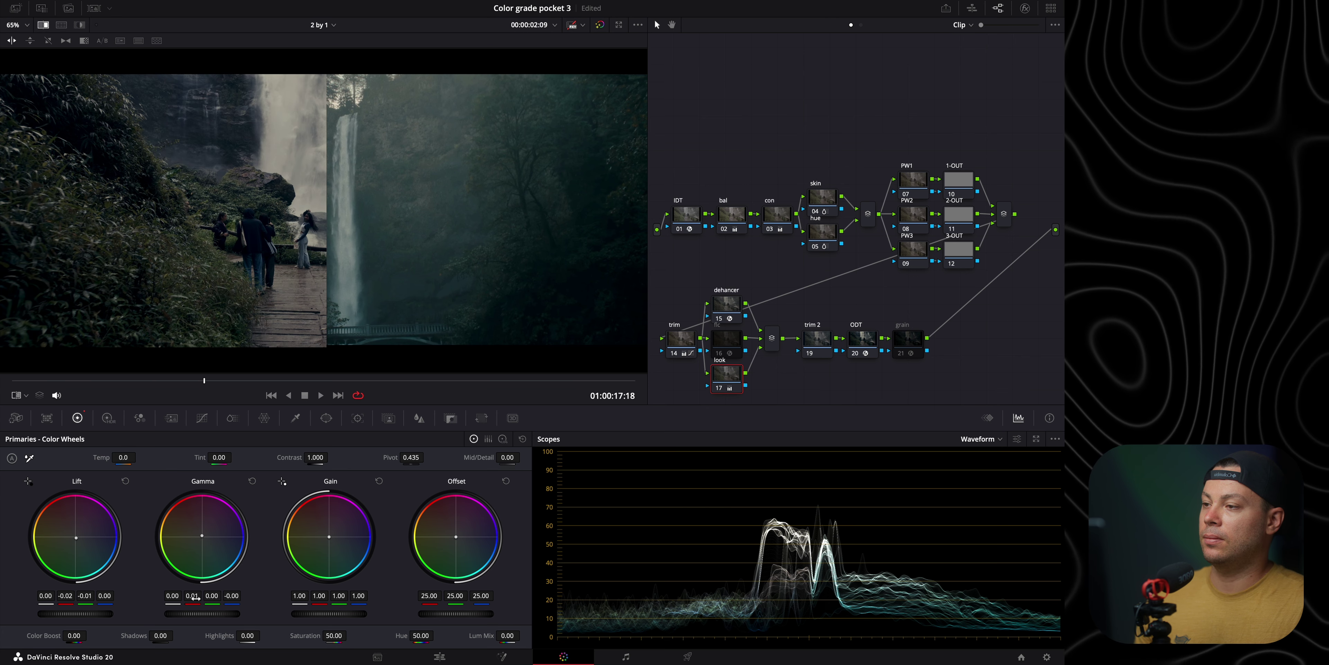
left_click_drag(321, 596, 354, 597)
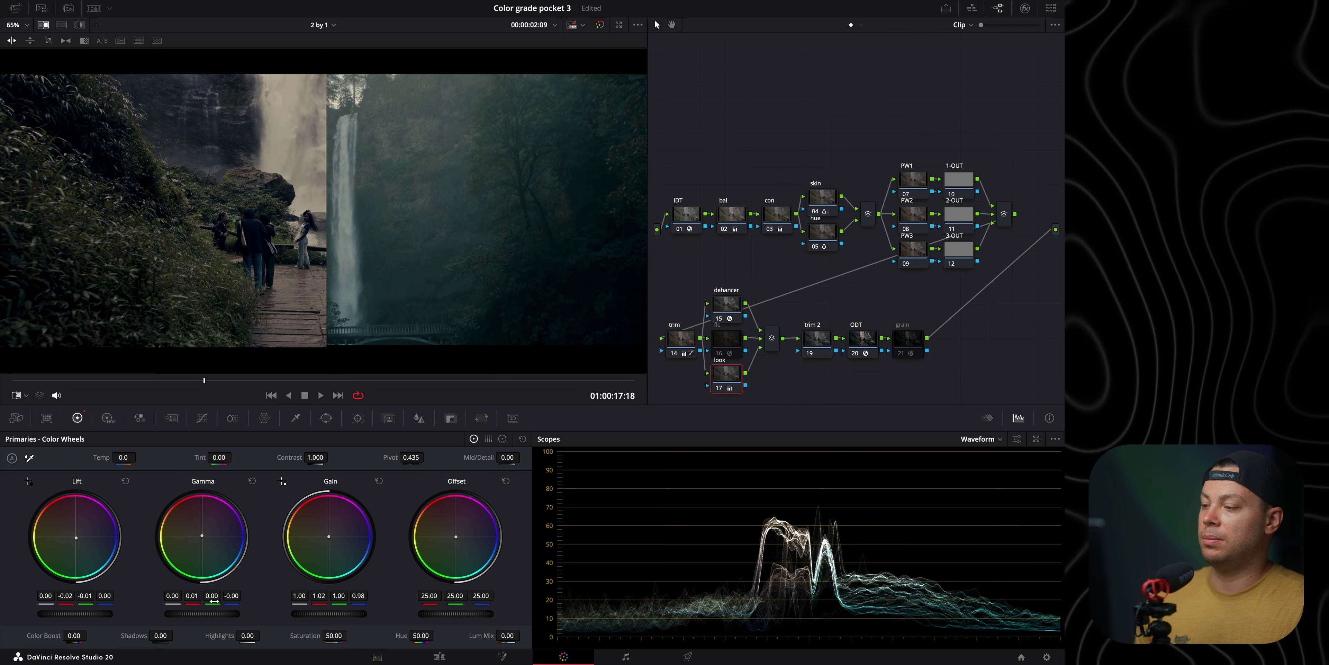
mouse_move(68, 596)
left_mouse_down()
mouse_move(84, 596)
mouse_move(62, 599)
left_mouse_up()
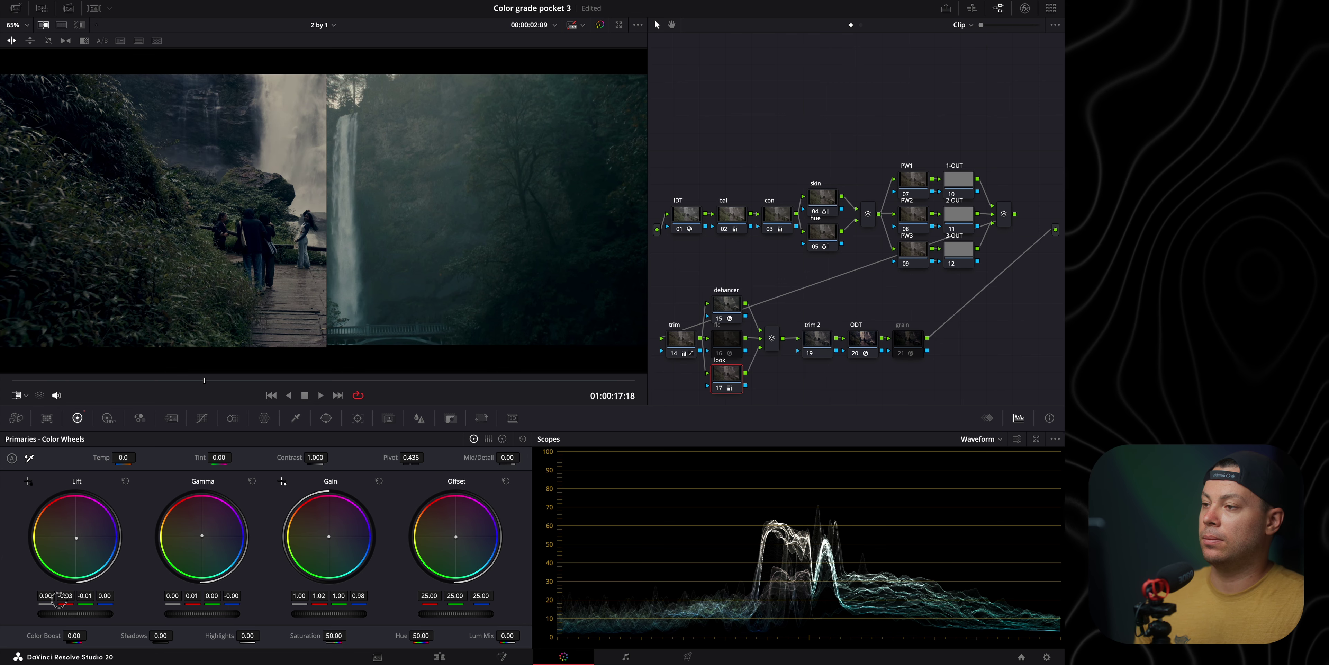
left_click_drag(357, 596, 357, 597)
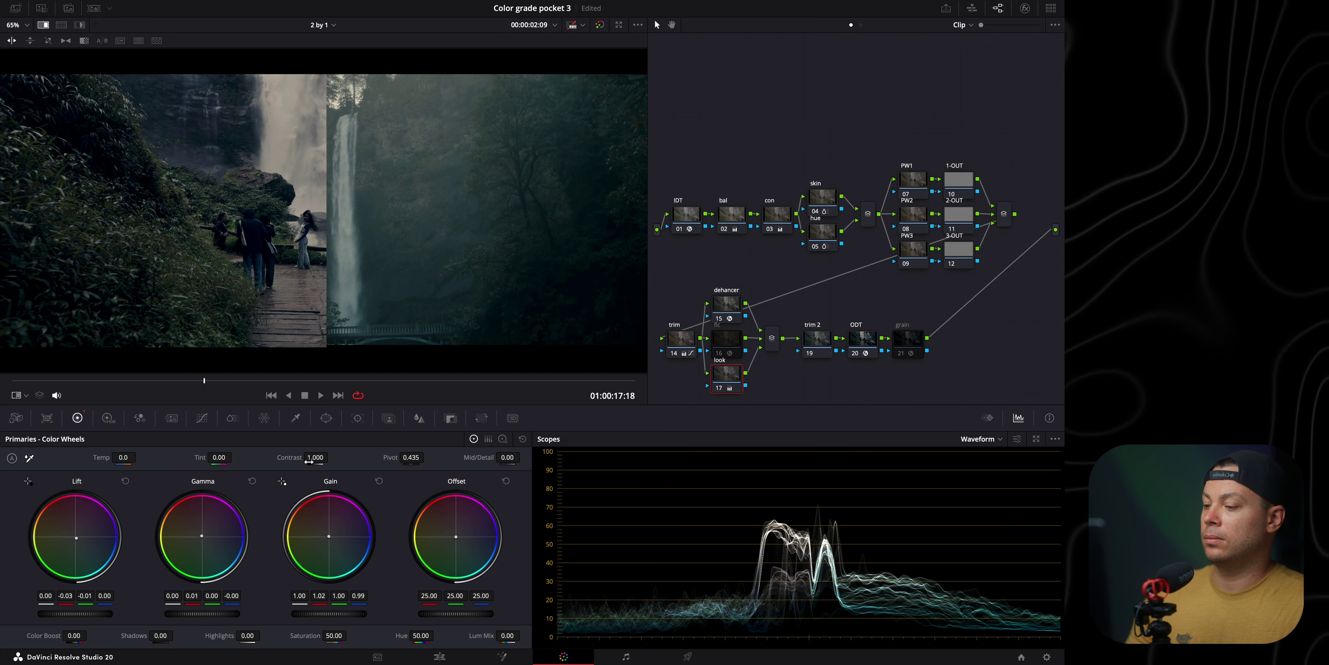
left_click_drag(210, 597, 194, 597)
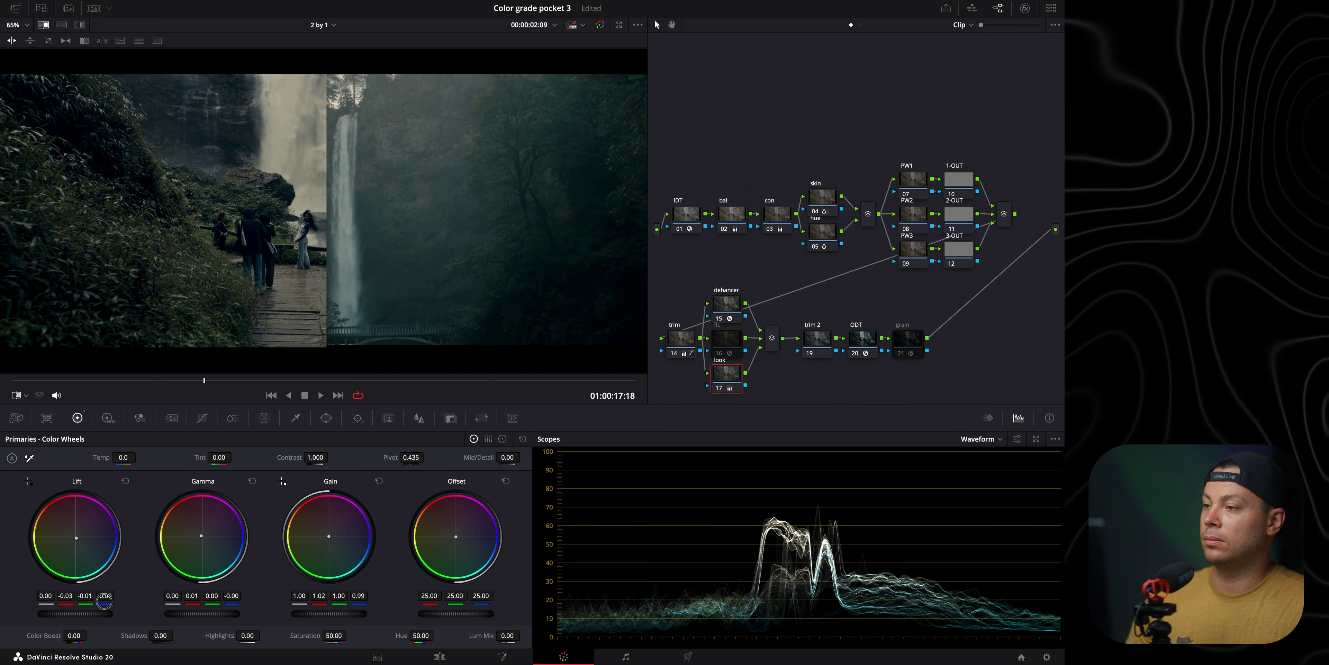
mouse_move(85, 597)
left_mouse_down()
mouse_move(64, 599)
mouse_move(84, 597)
left_mouse_up()
- Inspect the skin tone on the hooded figure's legs up close without the reference wipe, and return to the full frame
left_click_drag(258, 268, 632, 252)
scroll(377, 313, "up", 8)
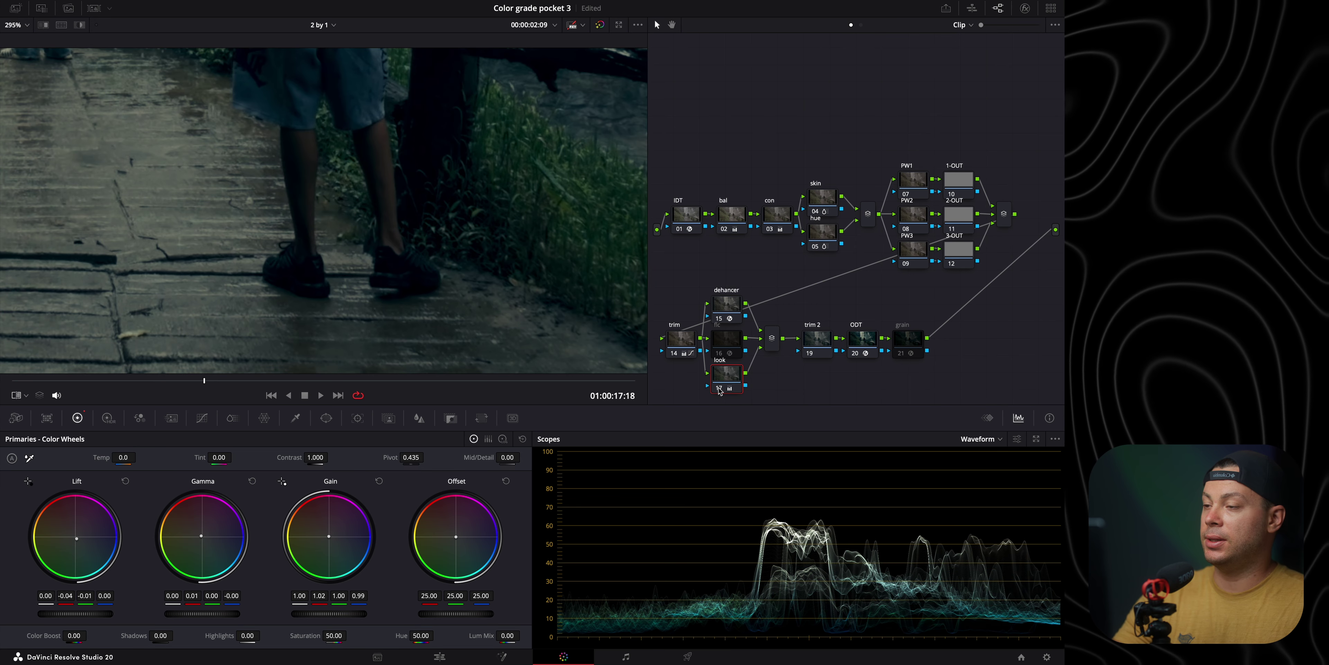
key("shift+z")
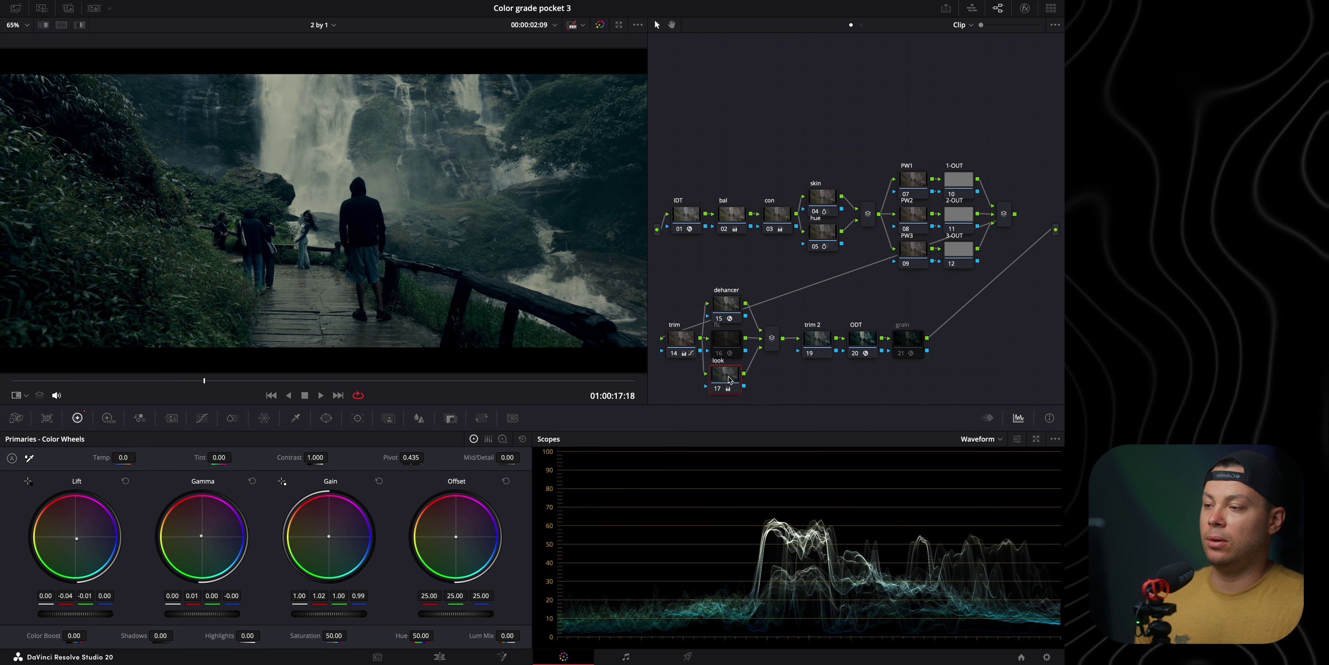
- Sample the skin on the hooded figure's leg with the look node's HSL qualifier and show the selection as a highlight
left_click(296, 417)
scroll(379, 243, "up", 5)
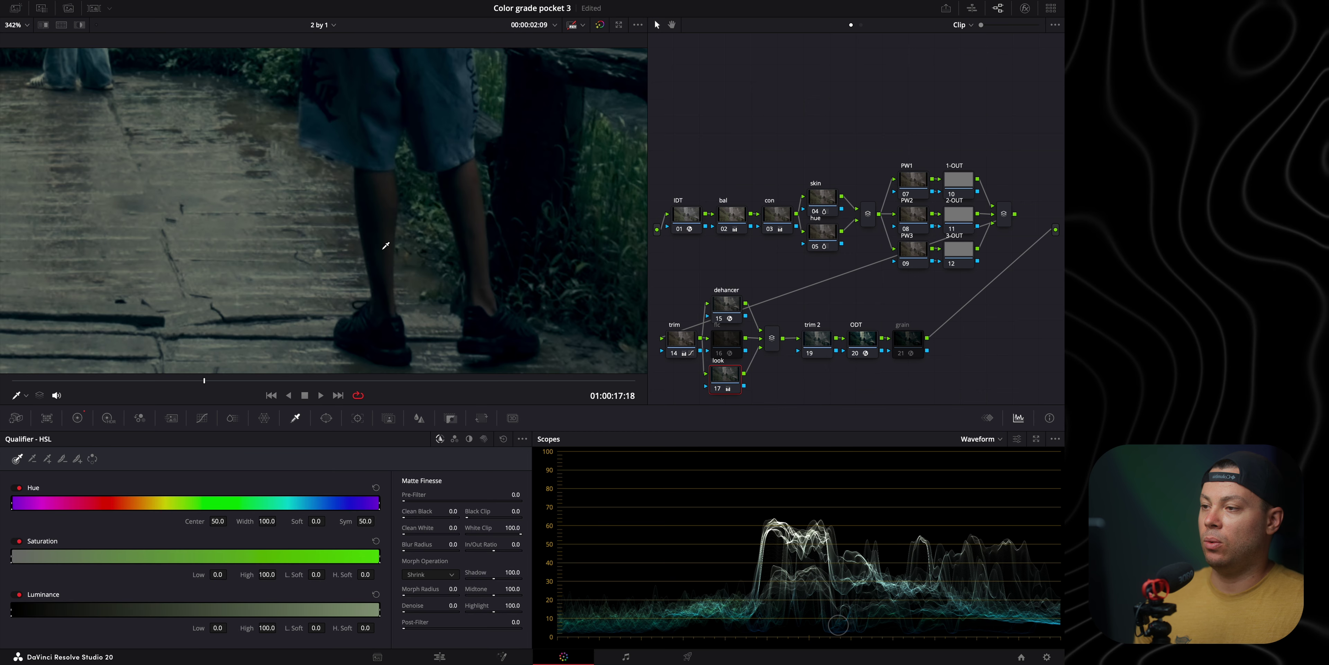
left_click(376, 211)
key("shift+z")
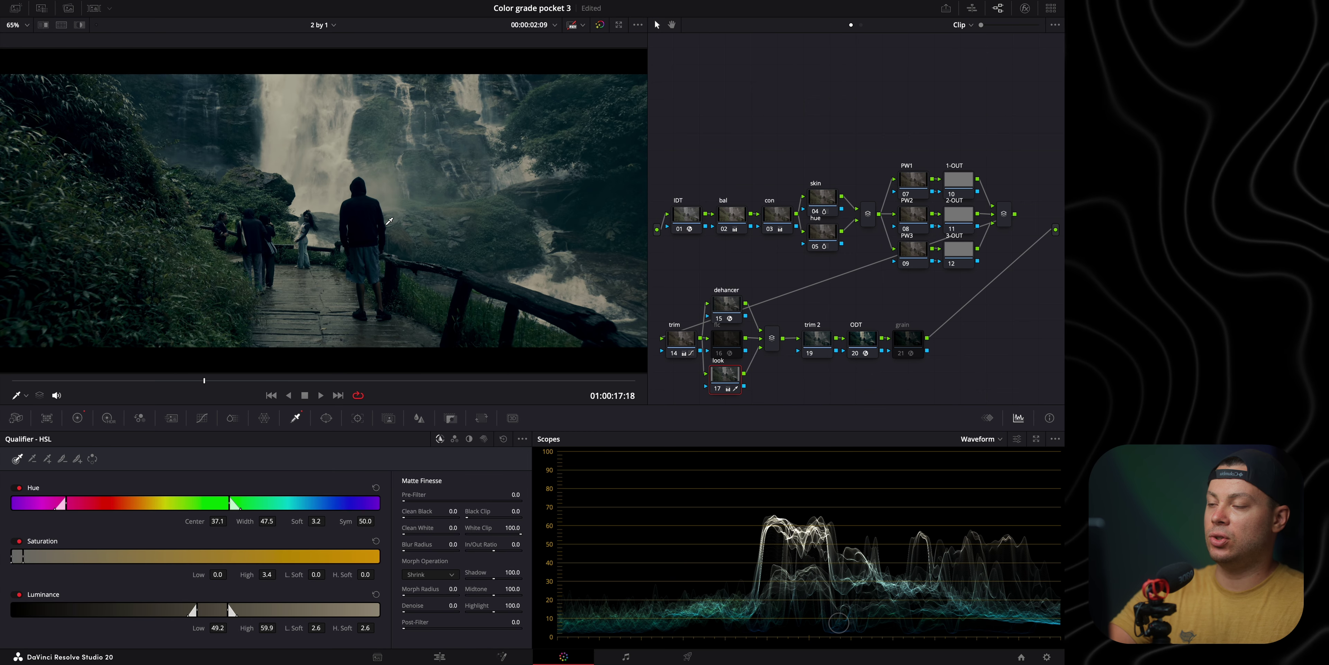
key("shift+h")
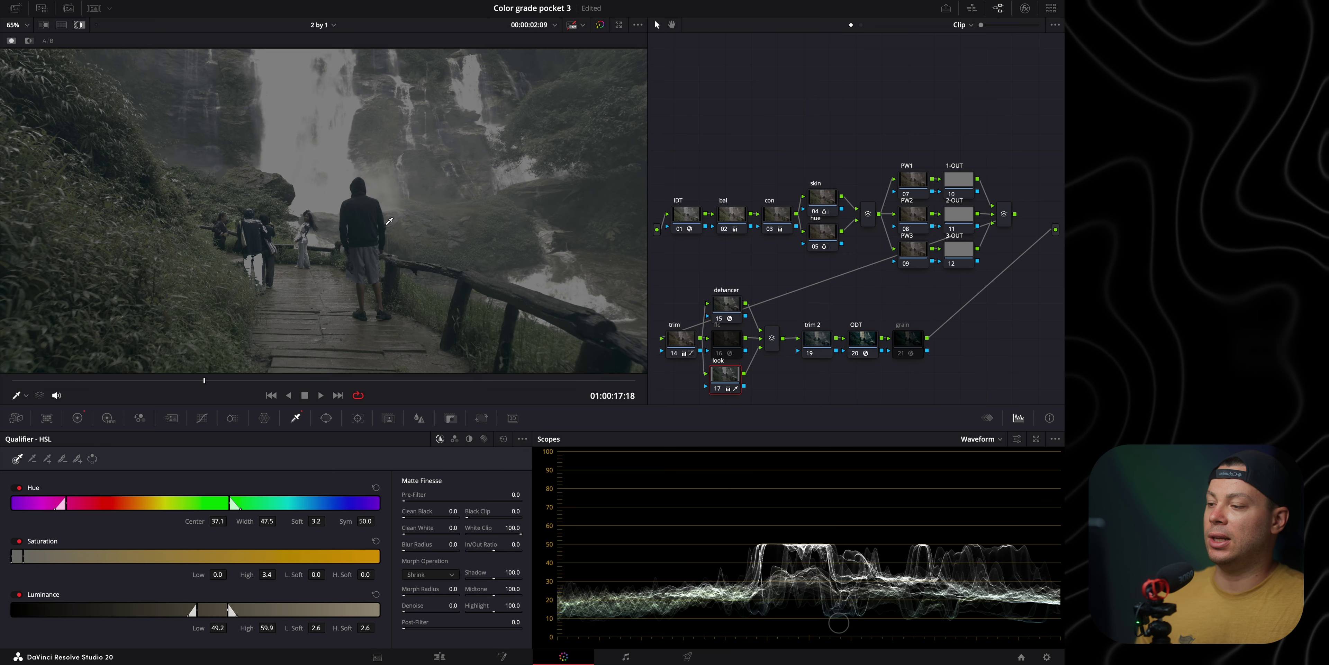
- Narrow the qualifier's hue range to center 40.0 and width 12.0, checking the highlighted selection further along the clip
mouse_move(267, 520)
left_mouse_down()
mouse_move(207, 520)
mouse_move(267, 521)
left_mouse_up()
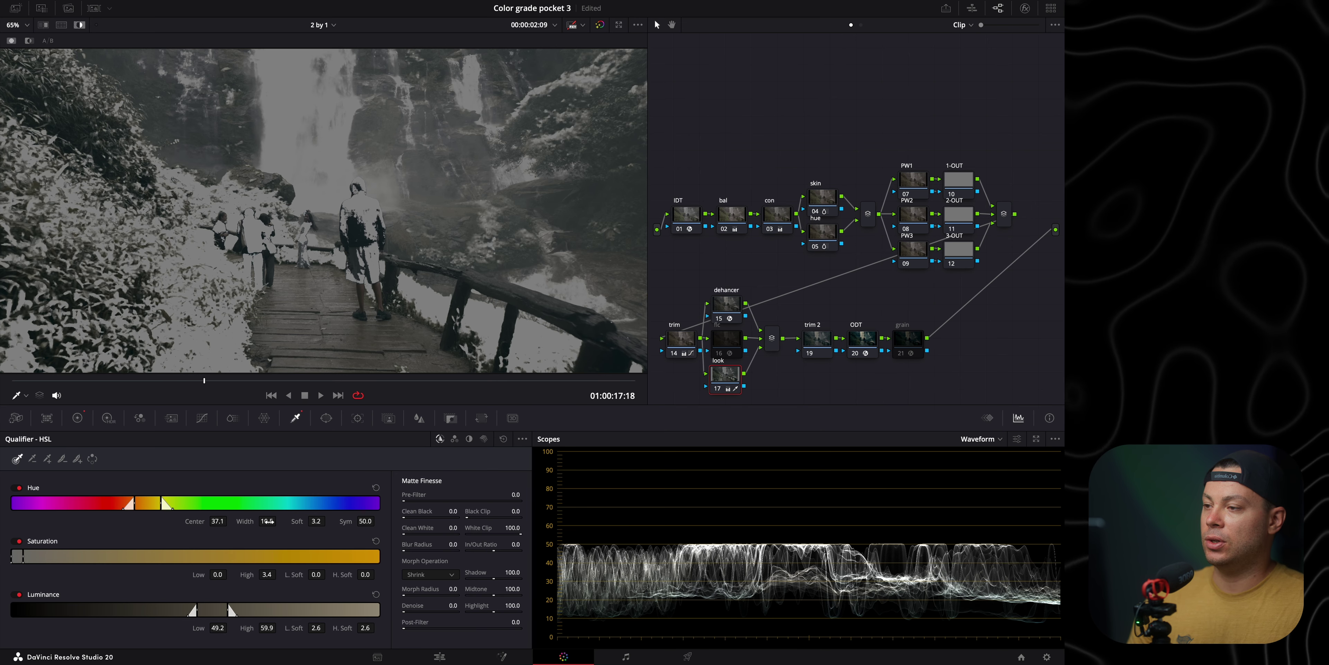
left_click_drag(262, 382, 557, 382)
left_click_drag(220, 521, 277, 522)
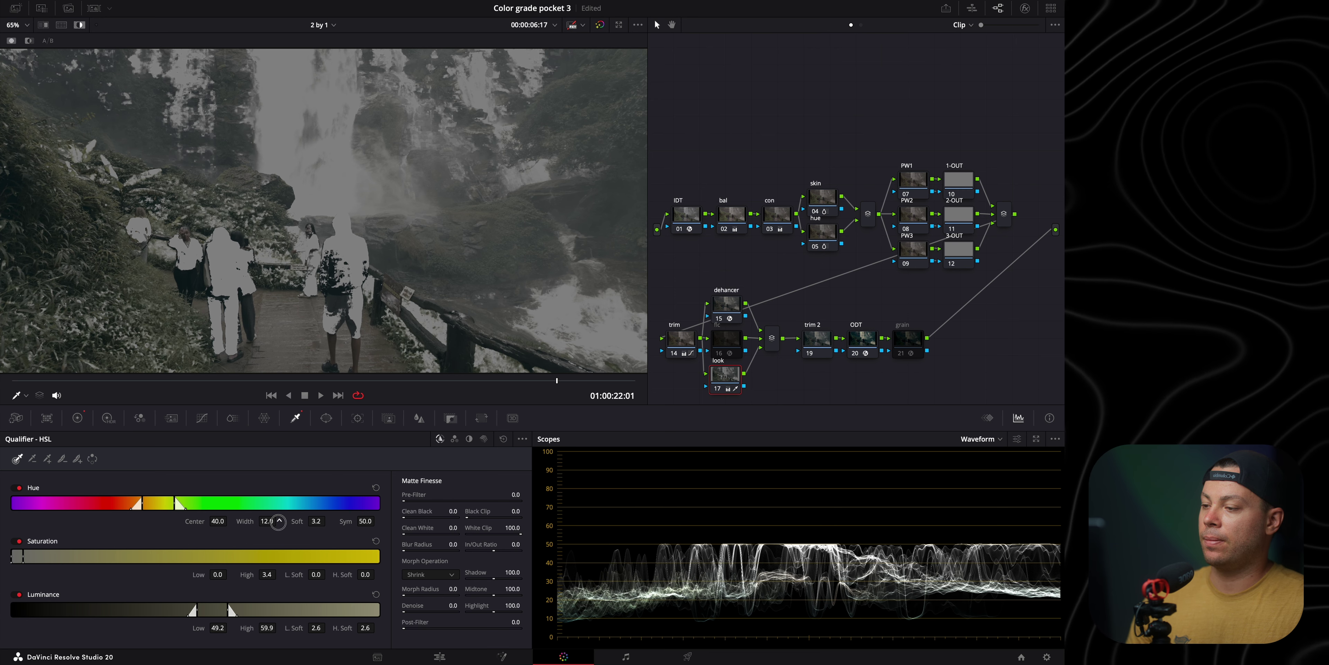
- Isolate the skin by setting the qualifier's saturation low to 0.8, luminance low to 52.3 and hue center to 32.0
left_click_drag(219, 574, 224, 574)
left_click_drag(216, 637, 230, 631)
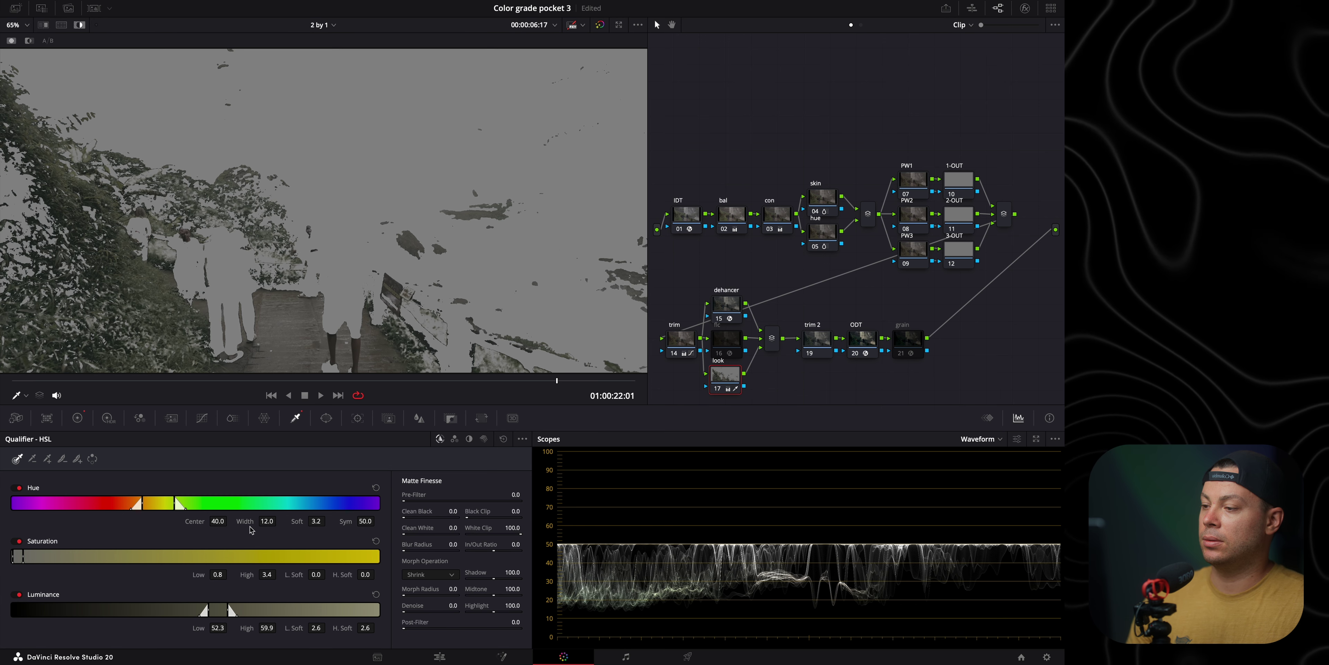
left_click_drag(217, 520, 174, 522)
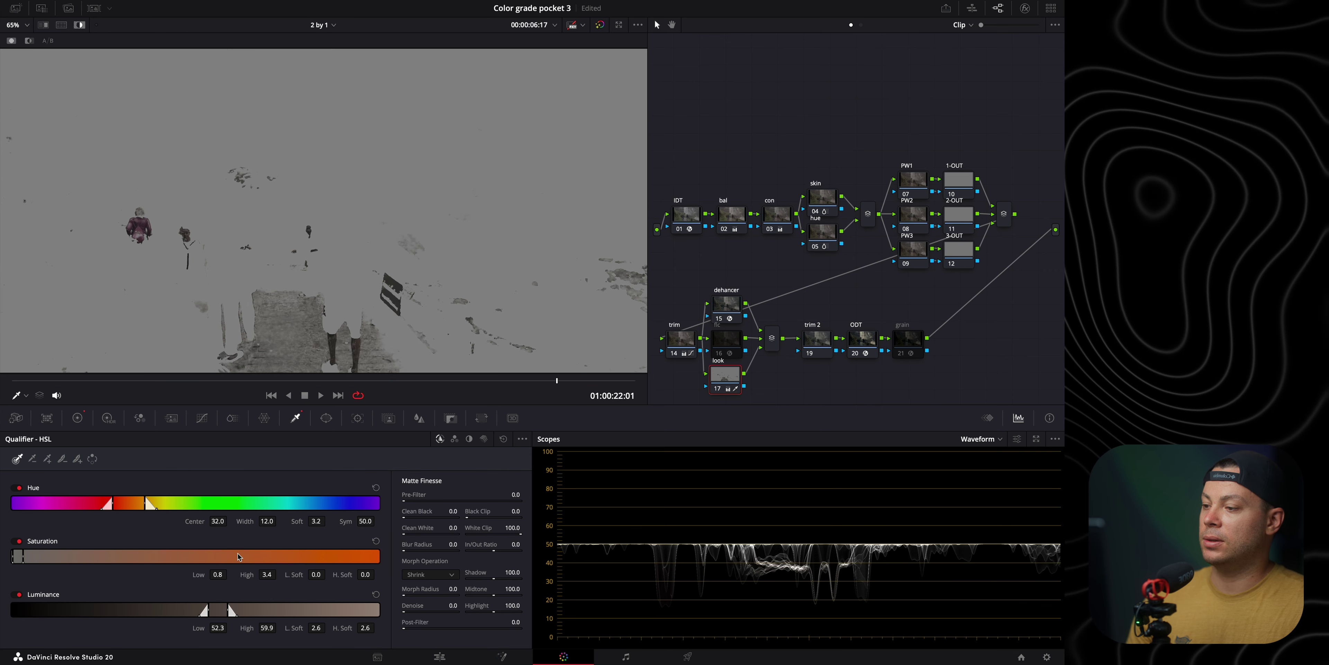
- Tighten the look node's qualifier to hue center 32.3, saturation high 2.8, luminance low 52.1 and luminance high 57.5, checking the selection along the clip
left_click_drag(216, 575, 217, 575)
left_click_drag(218, 627, 213, 627)
left_click_drag(266, 574, 262, 574)
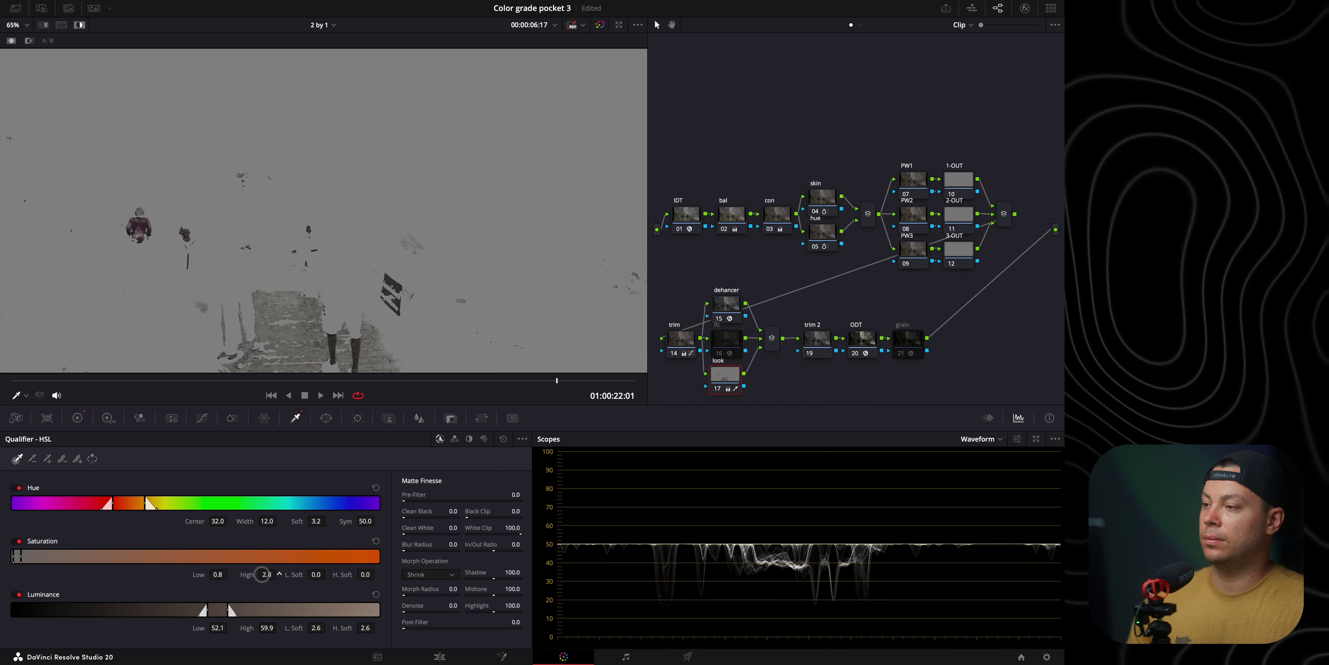
mouse_move(267, 627)
left_mouse_down()
mouse_move(254, 628)
mouse_move(283, 619)
left_mouse_up()
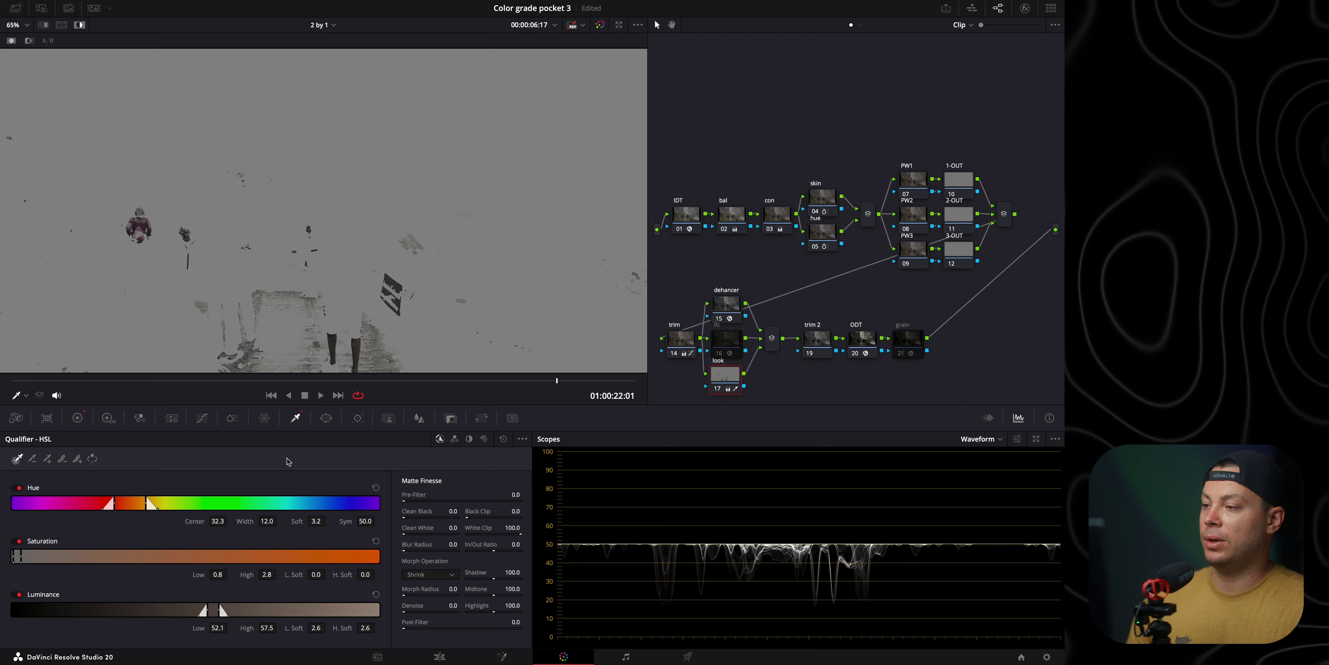
left_click(628, 381)
left_click_drag(629, 382, 515, 383)
- Refine the matte with pre-filter 0.2, clean black 5.1, blur radius 9.2, denoise 7.0 and post-filter 0.7, and shift hue center to 31.9
left_click_drag(414, 499, 411, 500)
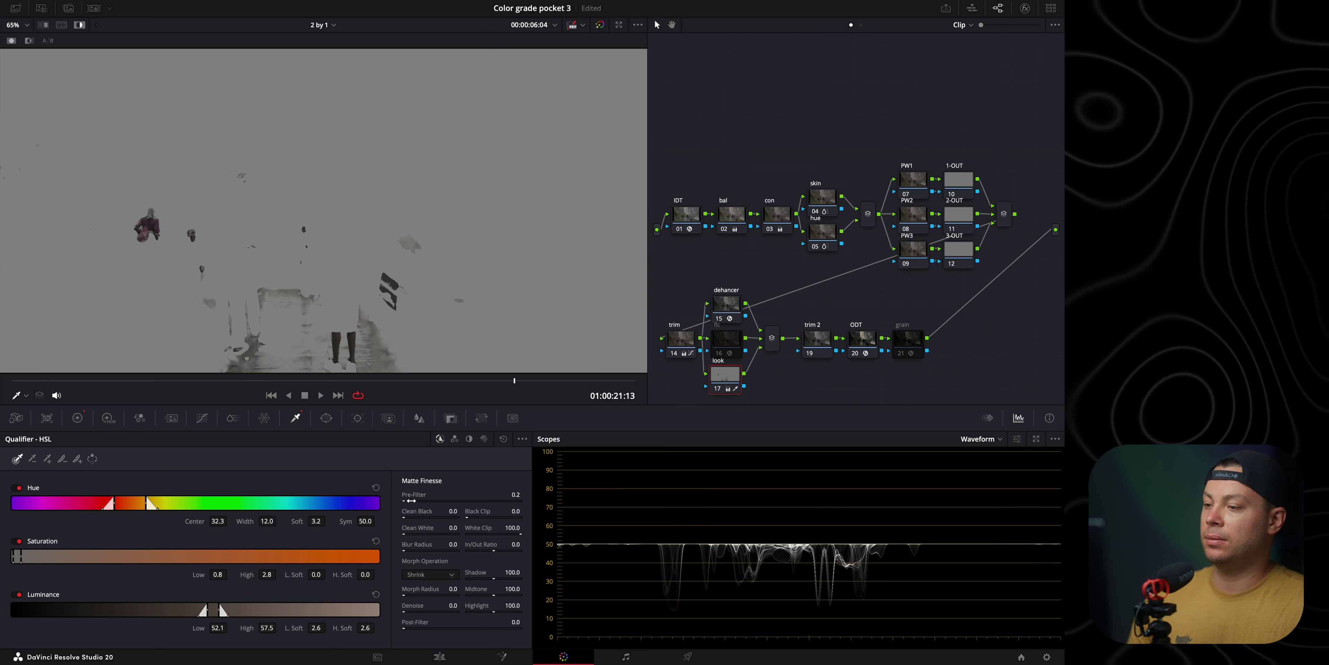
left_click_drag(407, 517, 428, 550)
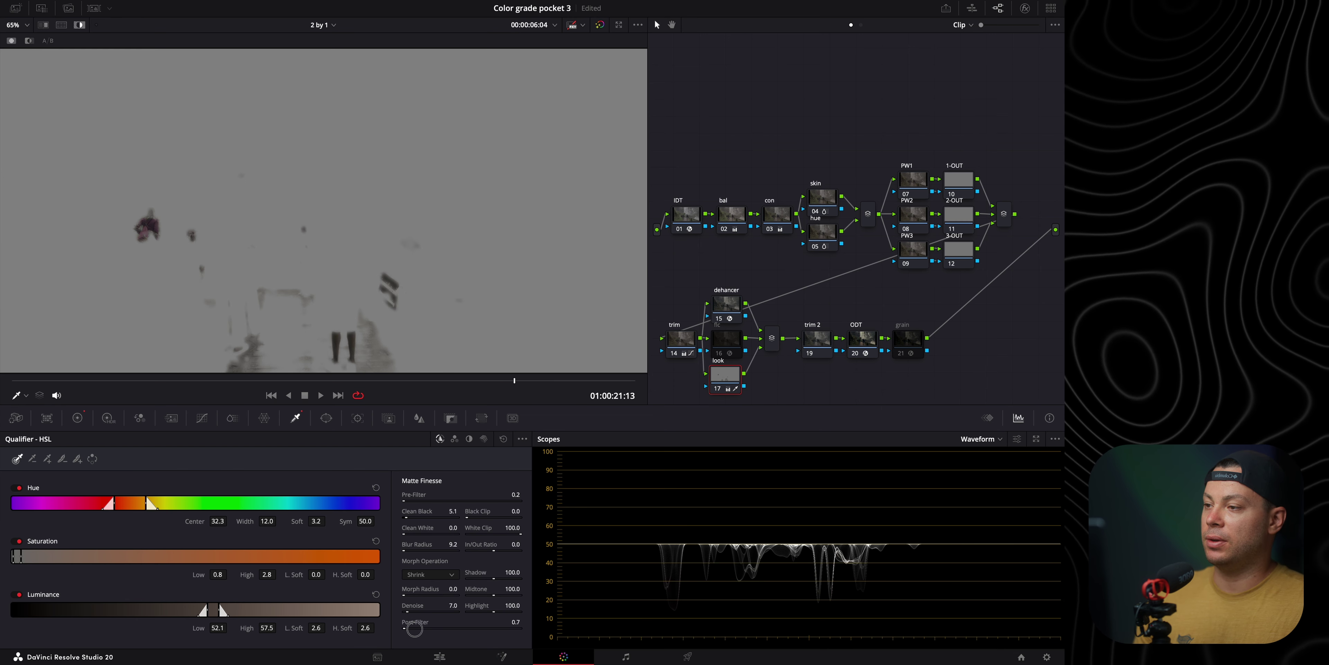
left_click_drag(111, 382, 494, 400)
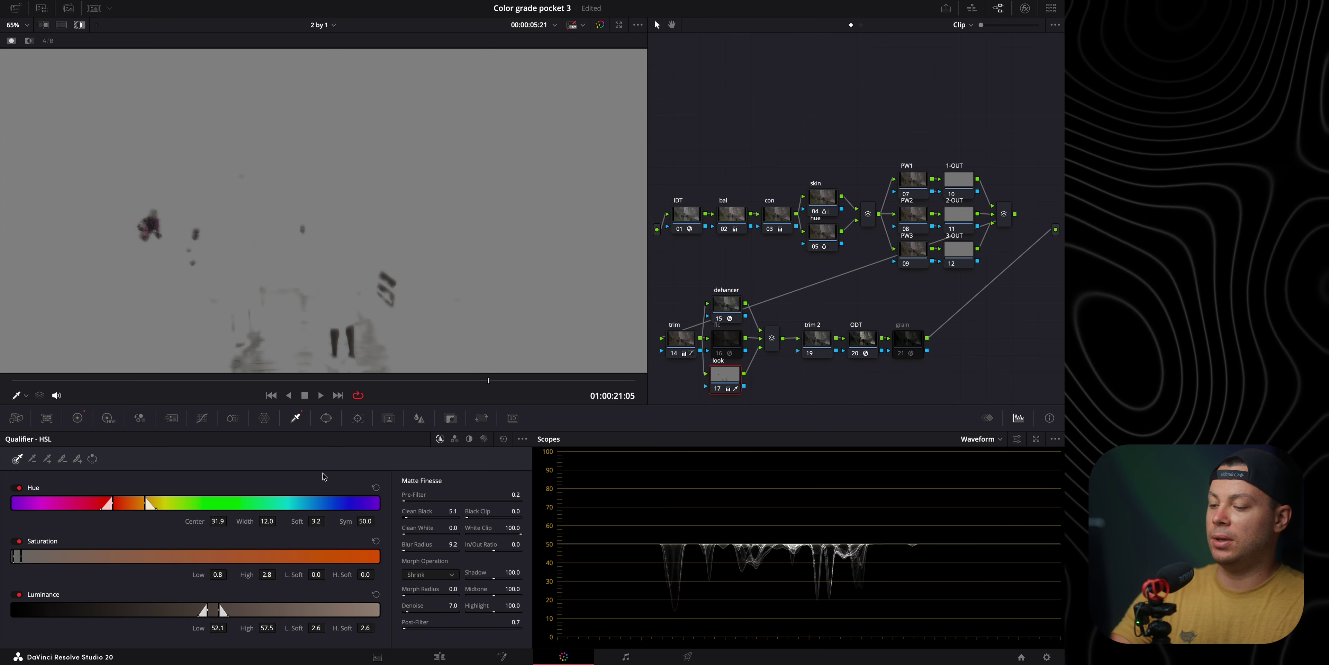
- Turn off the highlight and invert the look node's skin selection, inspecting the hooded figure's legs up close and along the clip
key("shift+h")
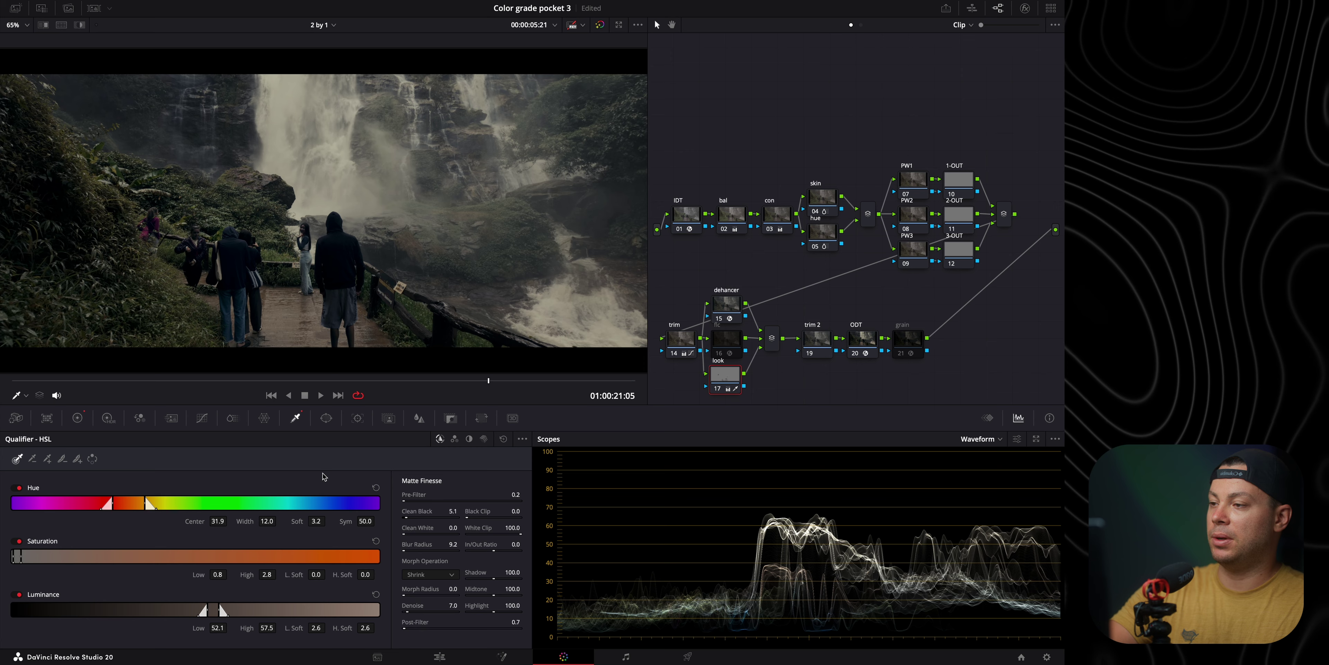
left_click_drag(222, 382, 212, 384)
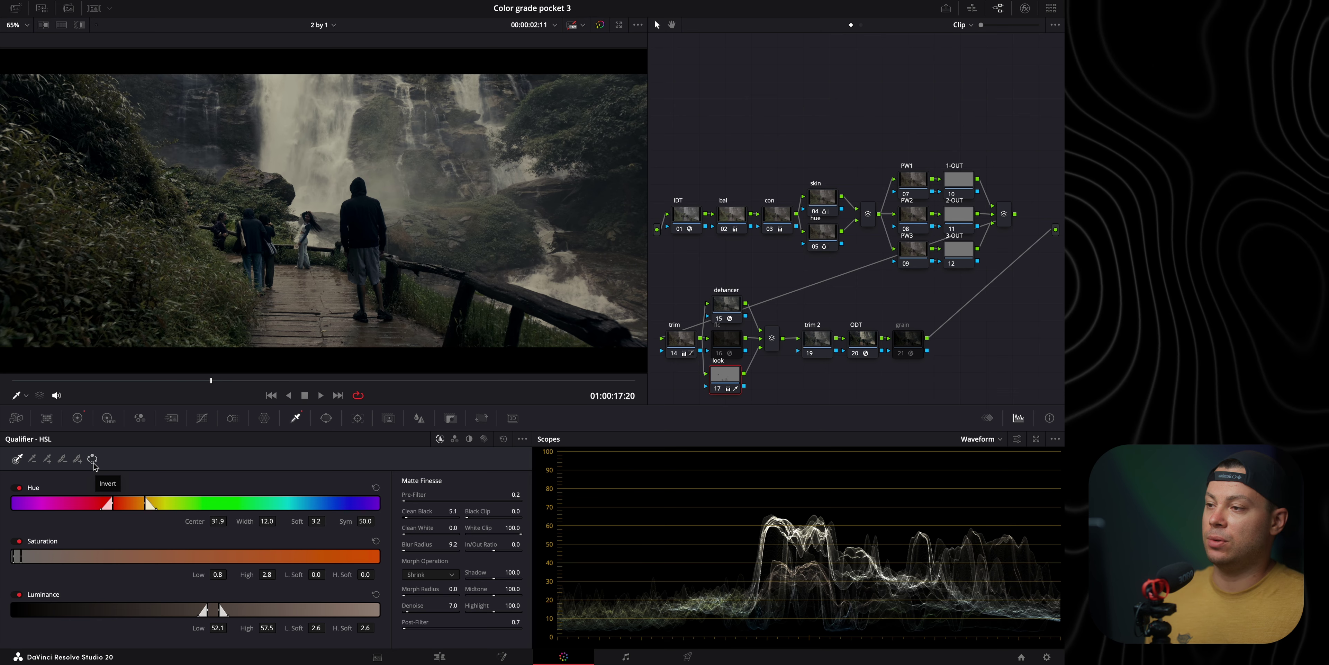
left_click(94, 462)
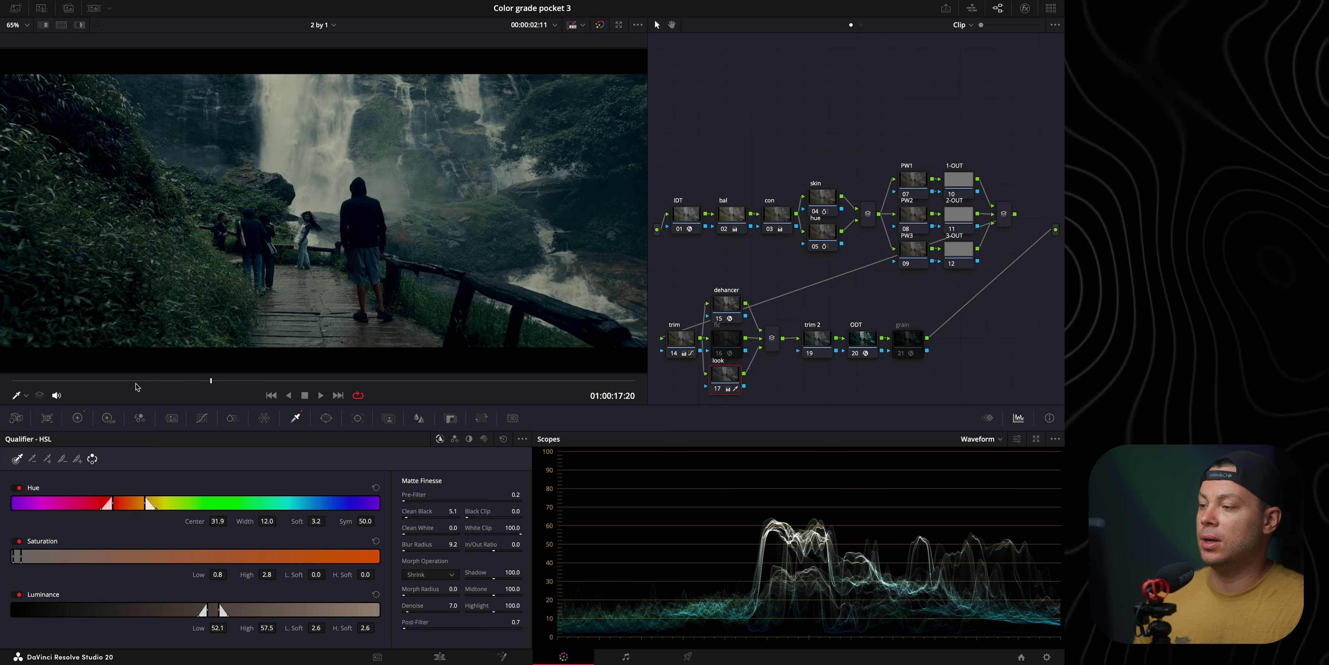
scroll(398, 312, "up", 5)
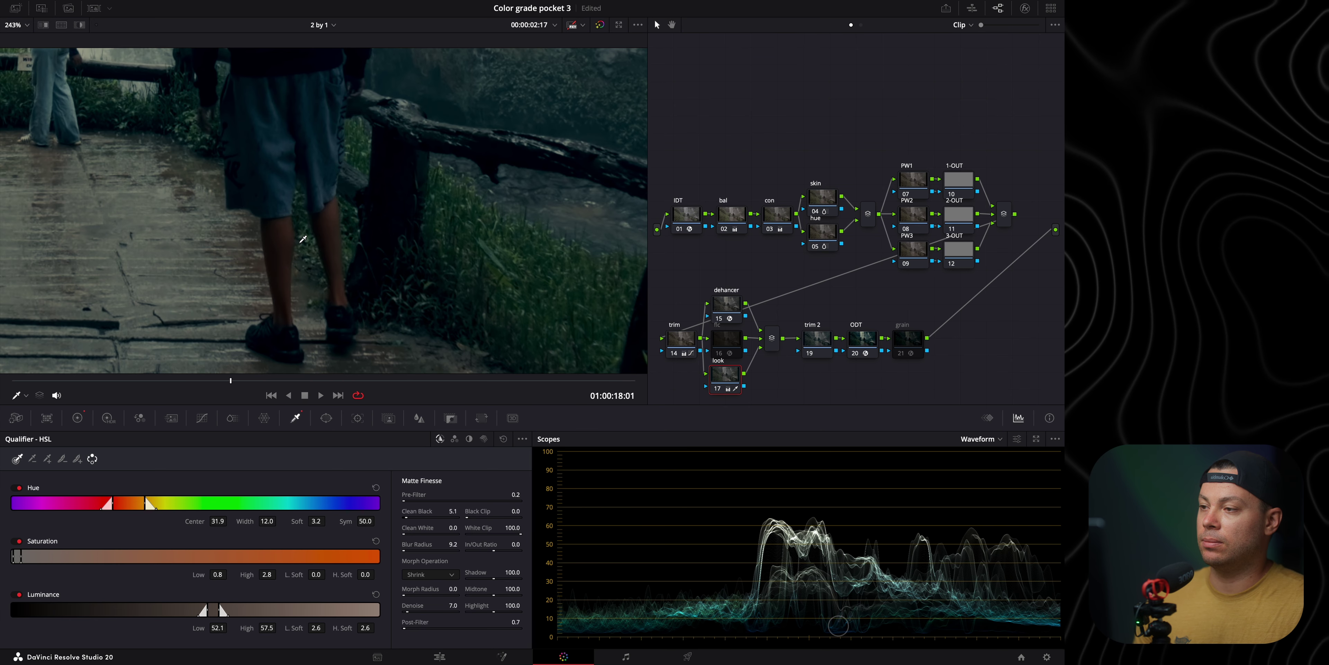
key("shift+z")
left_click_drag(228, 381, 272, 390)
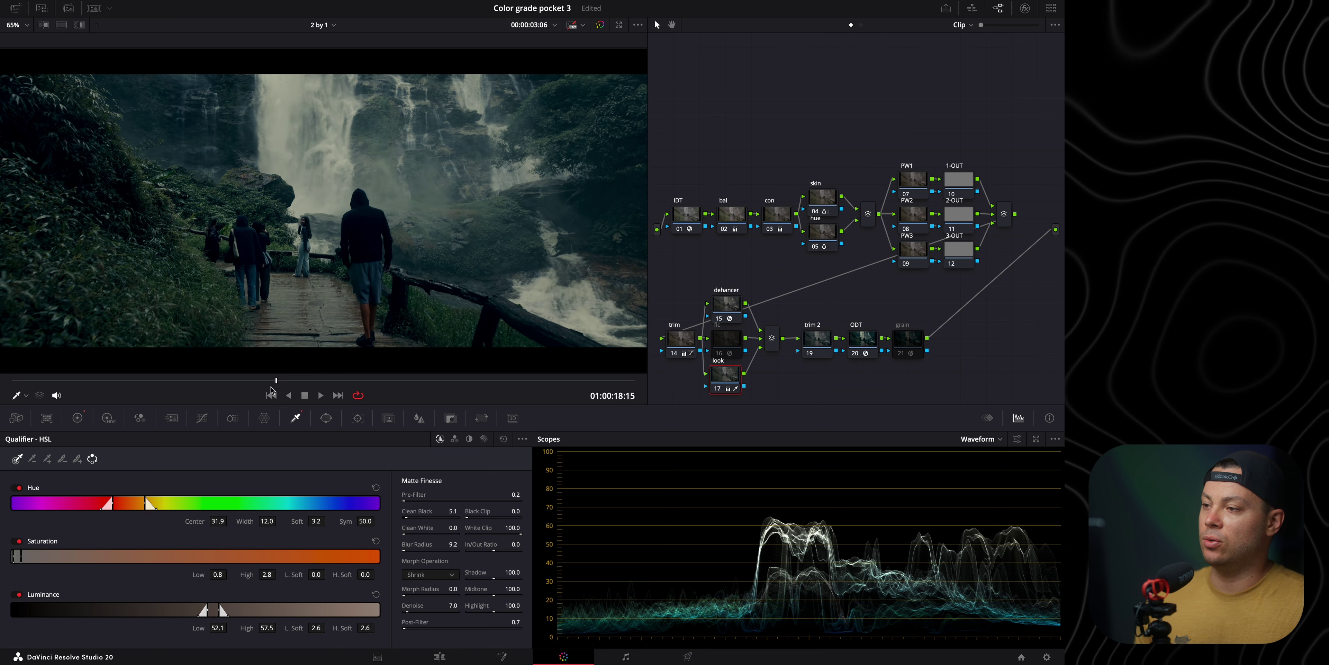
- Show the clip side by side with the reference still and set the look node's key output gain to 0.55
left_click(61, 25)
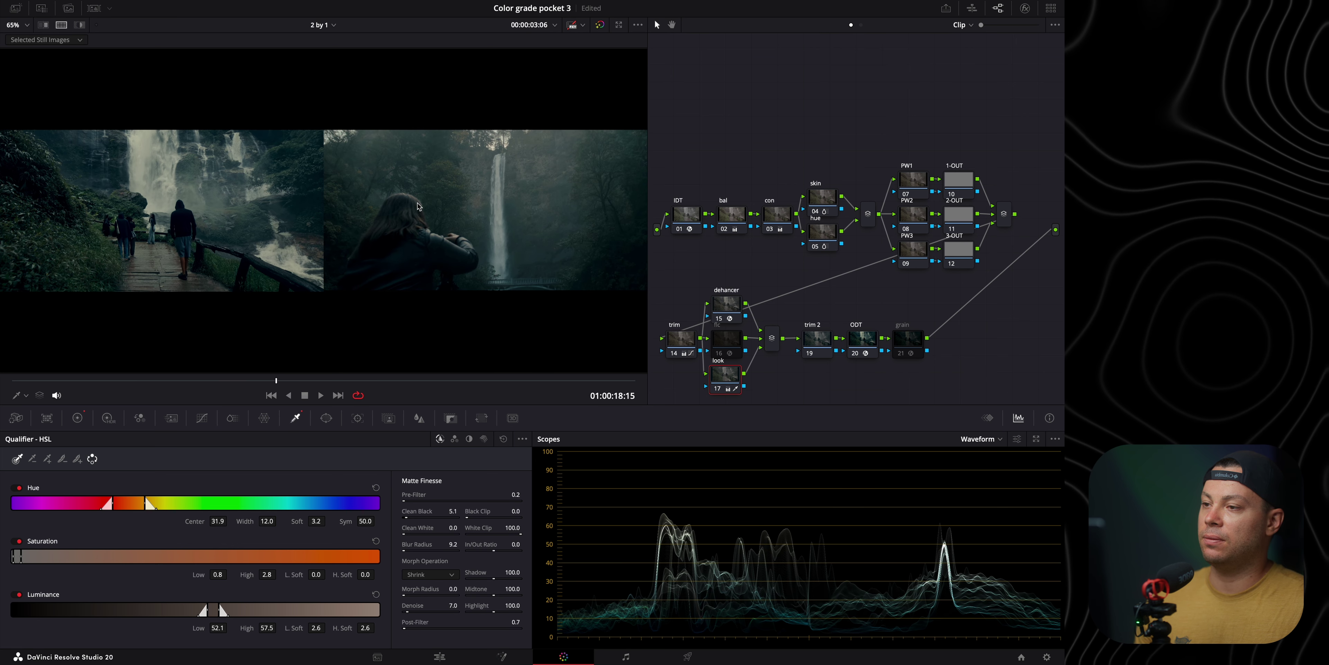
left_click(451, 422)
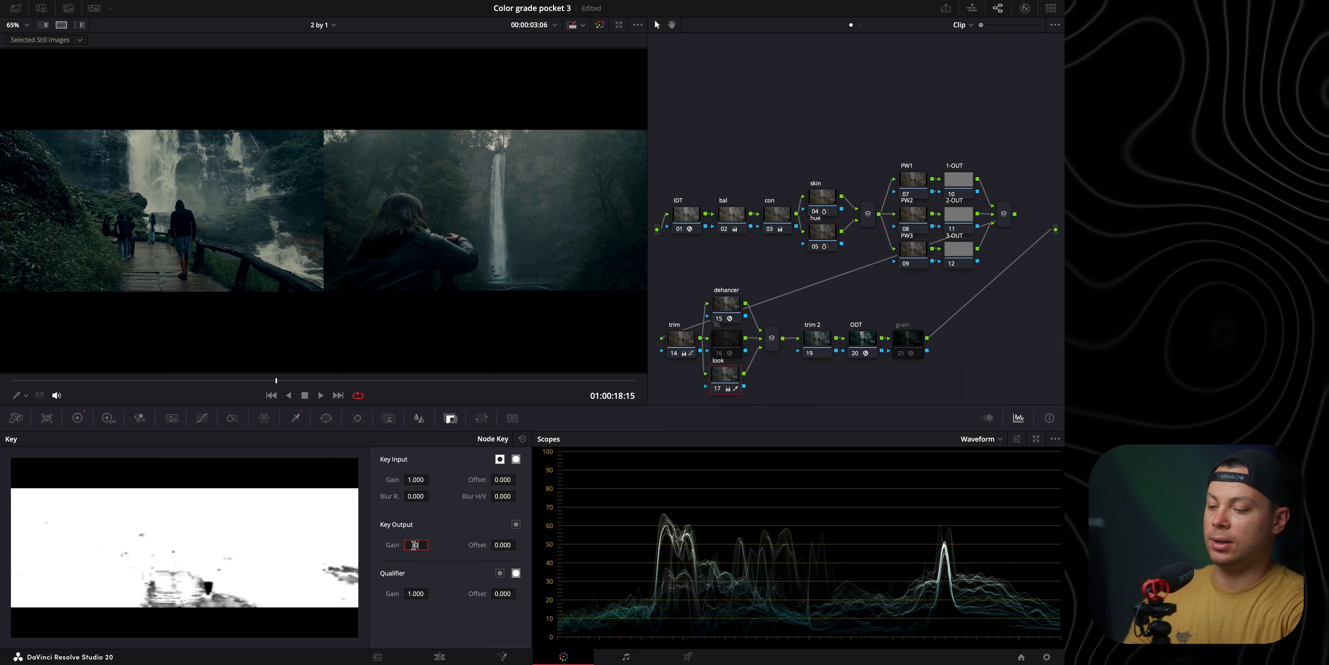
key("Return")
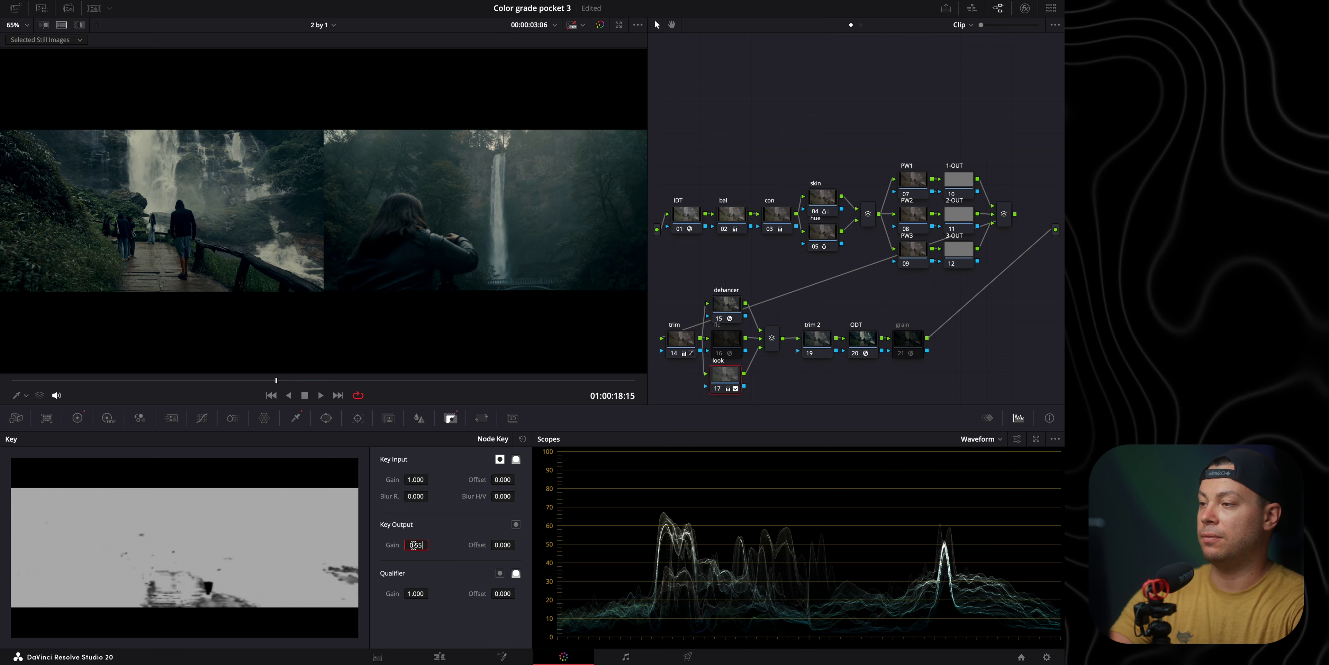
key("Return")
- Compare the softened teal look with the reference still by sweeping the wipe across the frame, and move further along the clip
key("ctrl+alt+w")
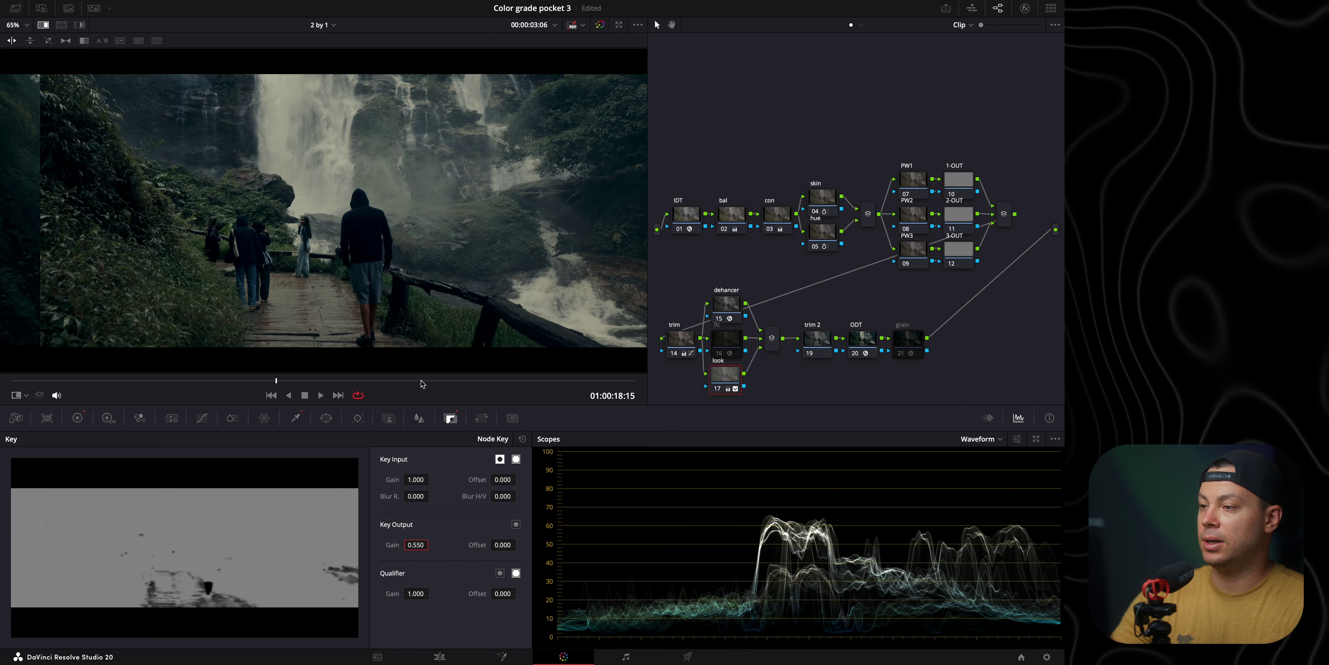
left_click_drag(567, 246, 72, 266)
left_click_drag(410, 231, 182, 368)
left_click_drag(276, 385, 339, 390)
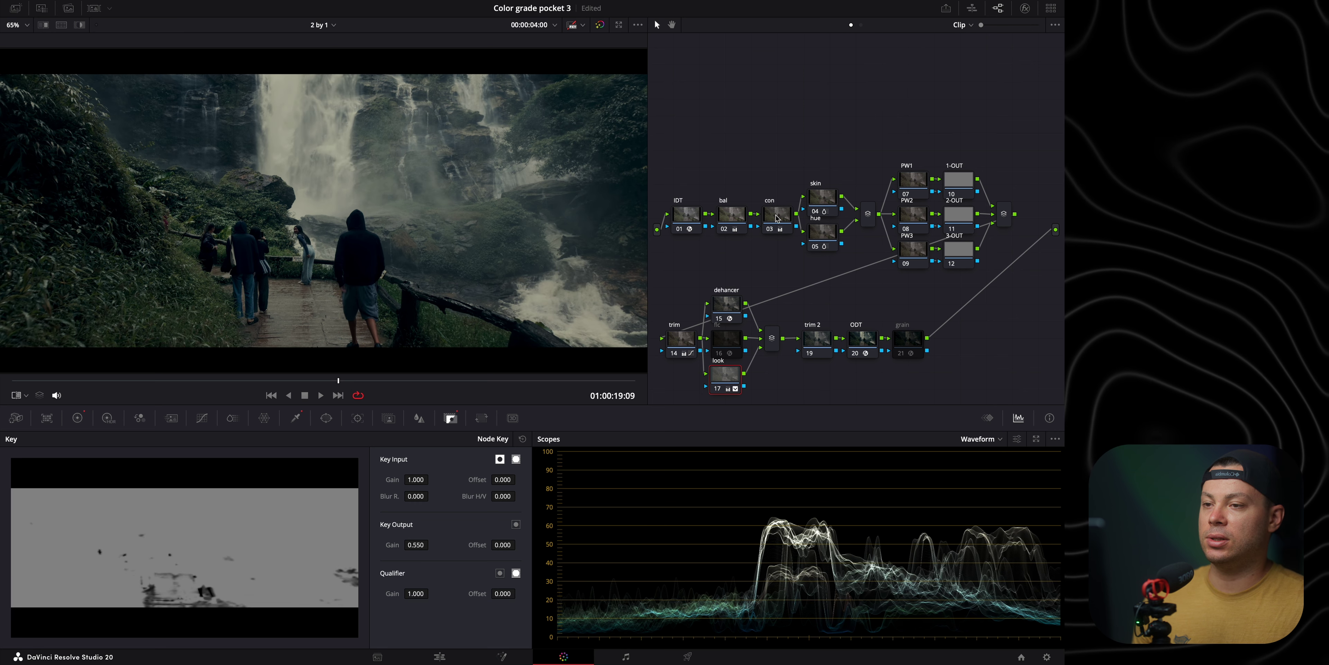
- Review the skin node's ColorSlice skin adjustments and their effect along the clip
left_click(830, 200)
left_click(238, 420)
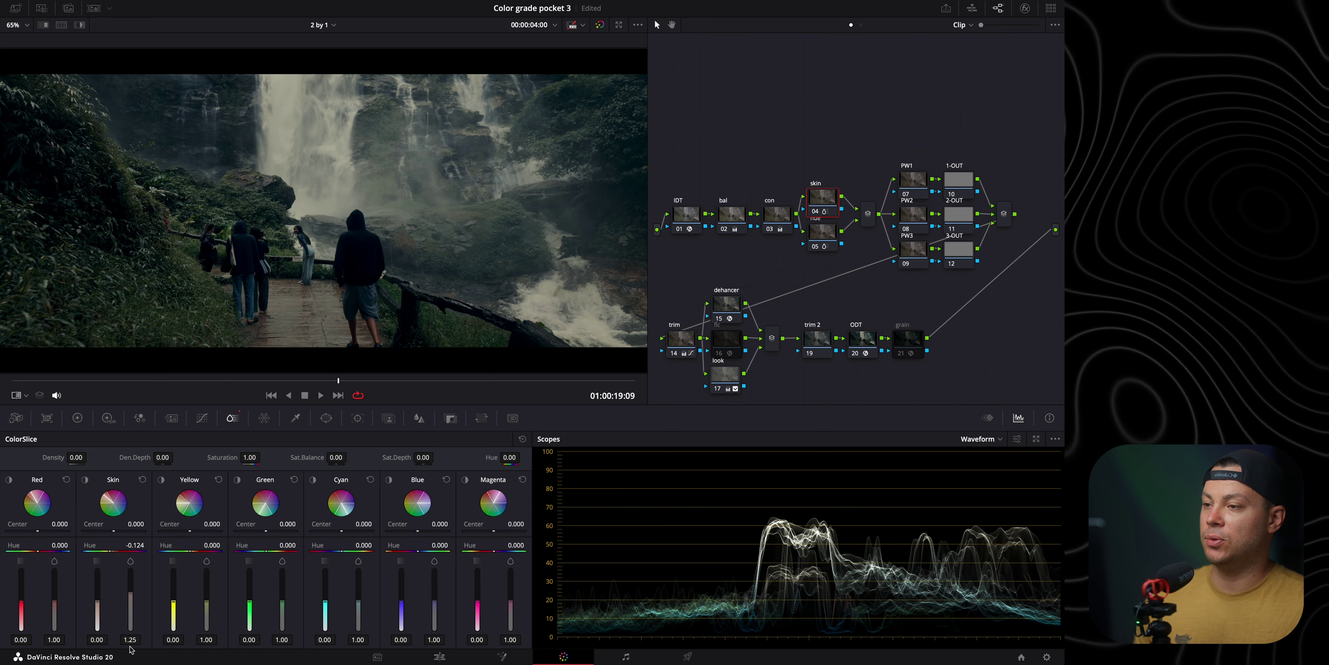
left_click_drag(99, 382, 647, 382)
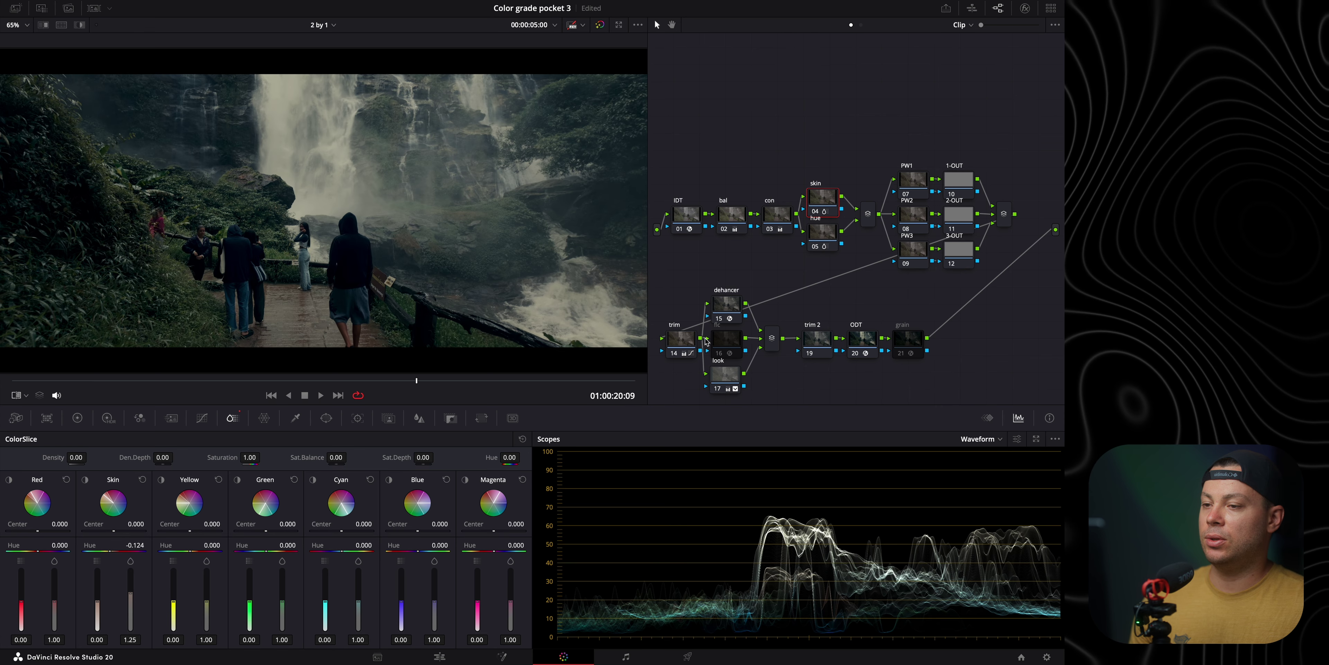
- Enable the Film Look Creator node, set its film look blend and bleach bypass to 0, and show the Split Tone settings
left_click(733, 350)
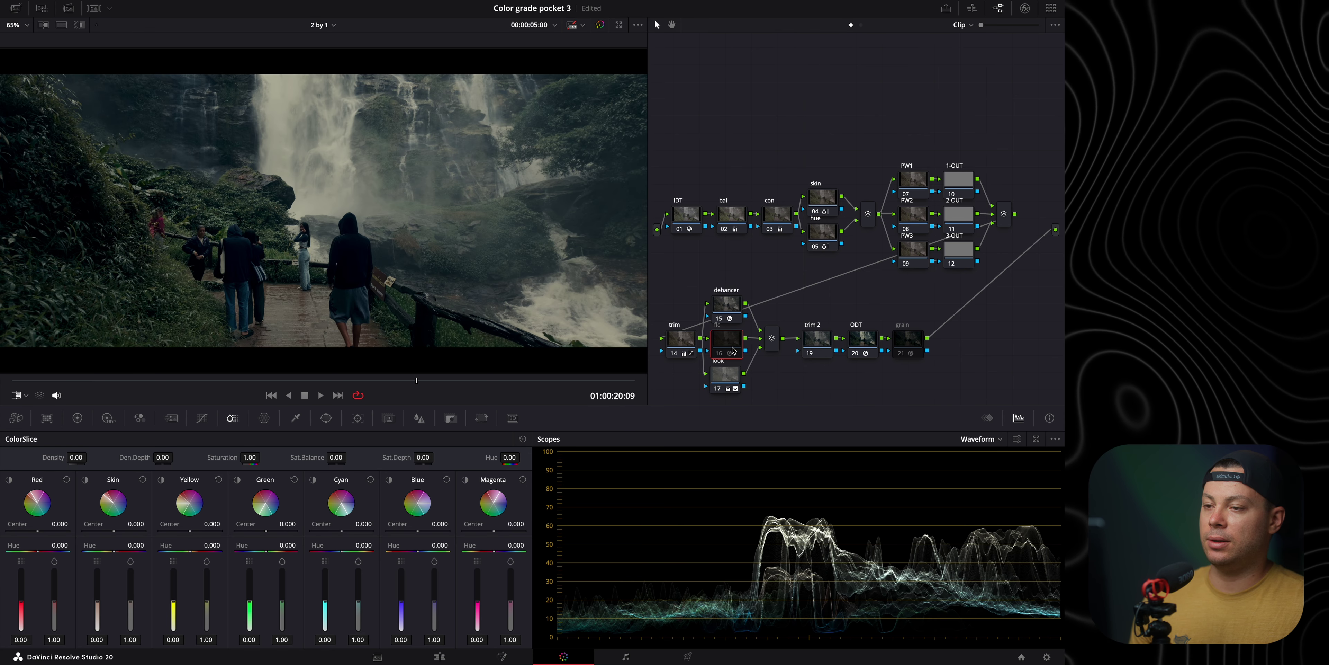
left_click(1025, 8)
left_click_drag(955, 141, 921, 142)
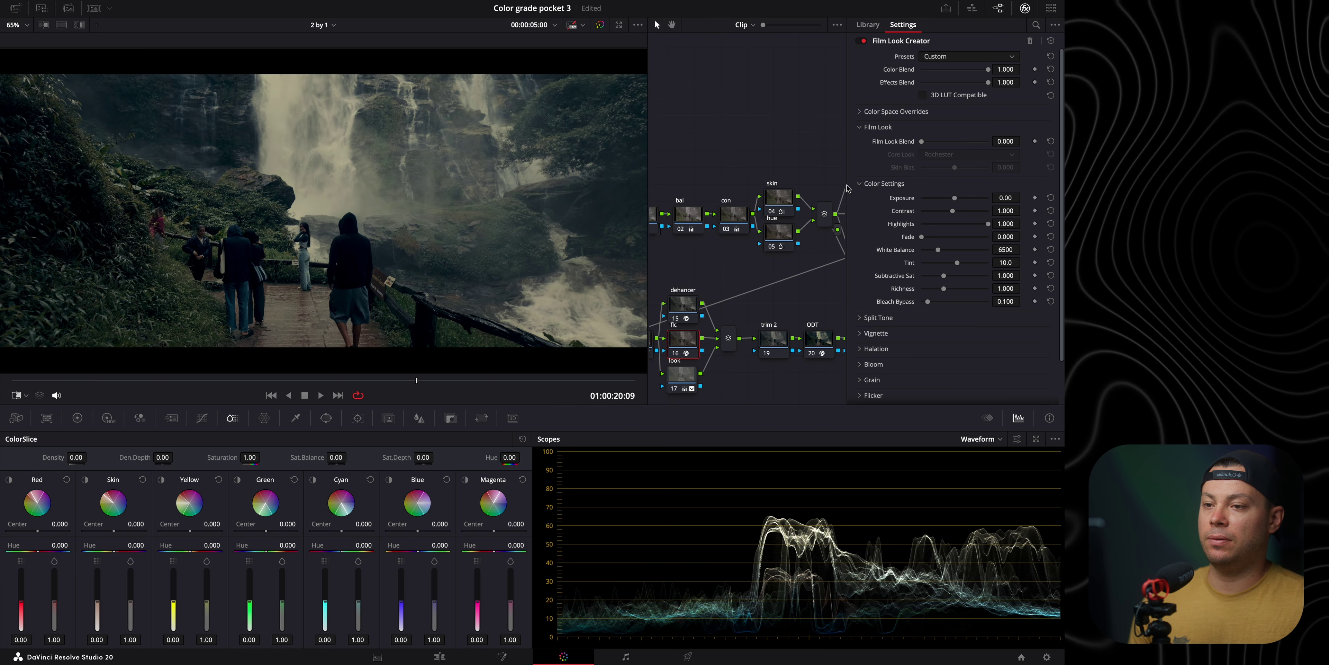
left_click_drag(939, 303, 927, 306)
left_click(897, 325)
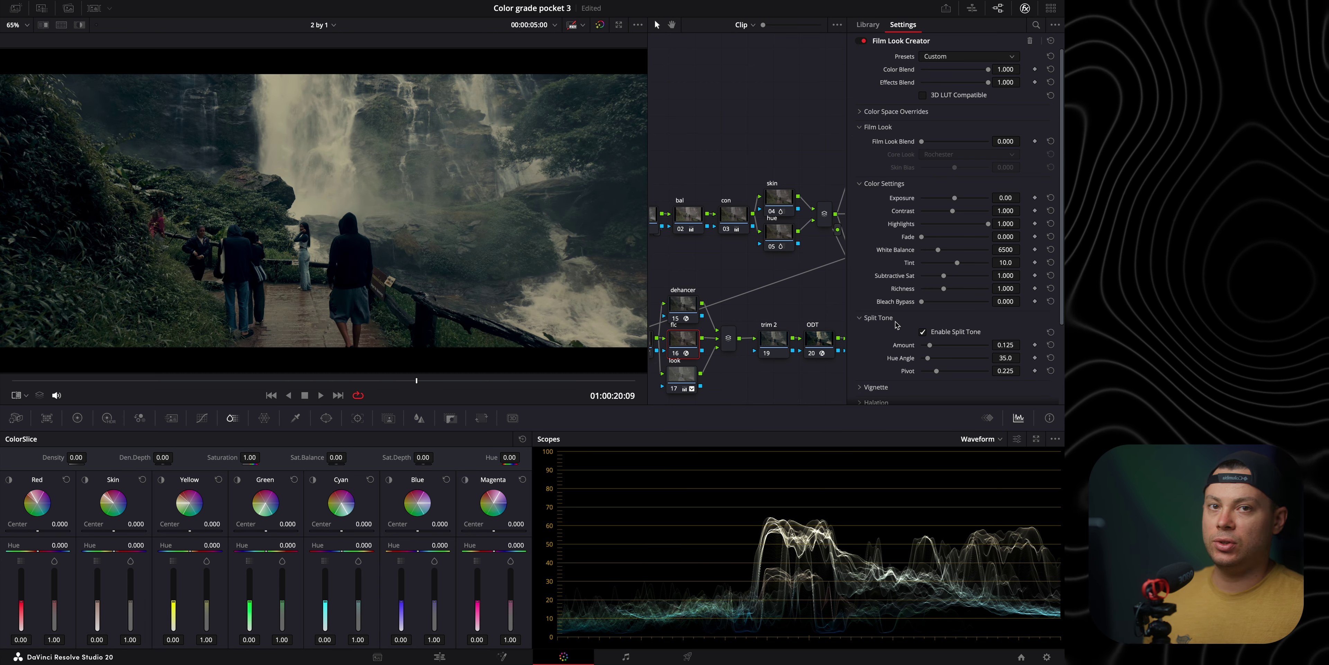
- Set the split tone to amount 0.225, hue angle 220.5 and pivot 0.302 while comparing against the reference wipe
key("ctrl+w")
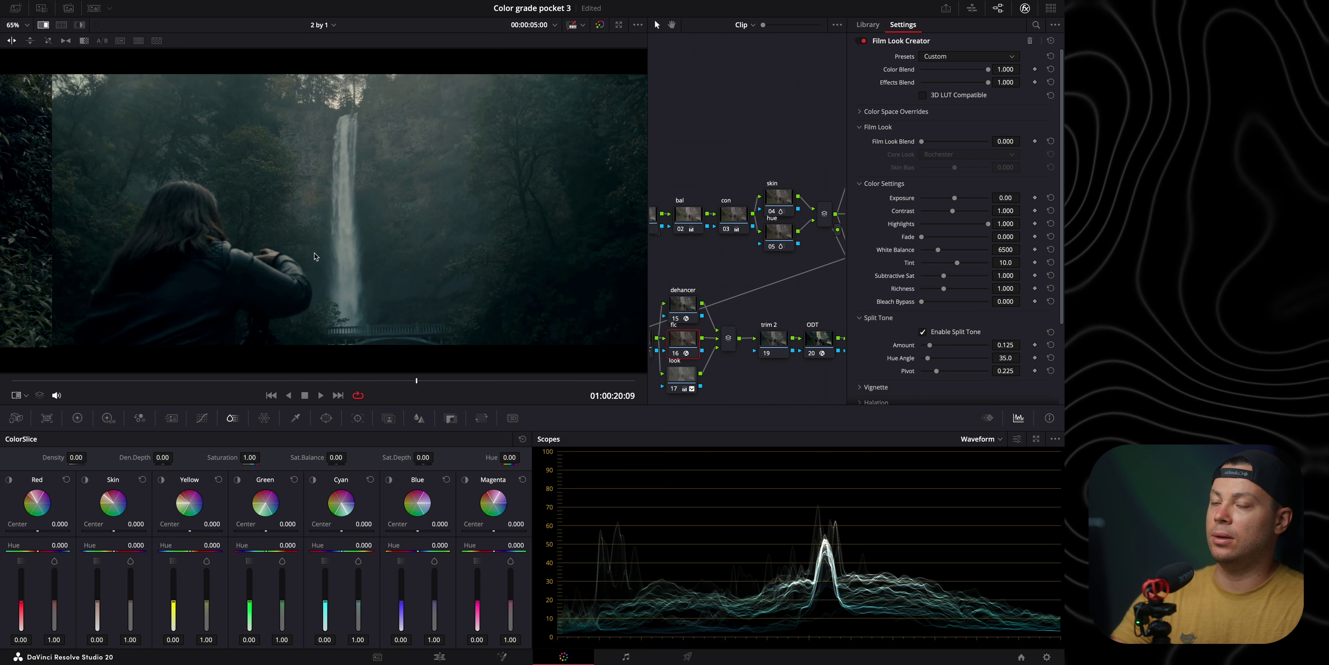
left_click_drag(344, 244, 352, 214)
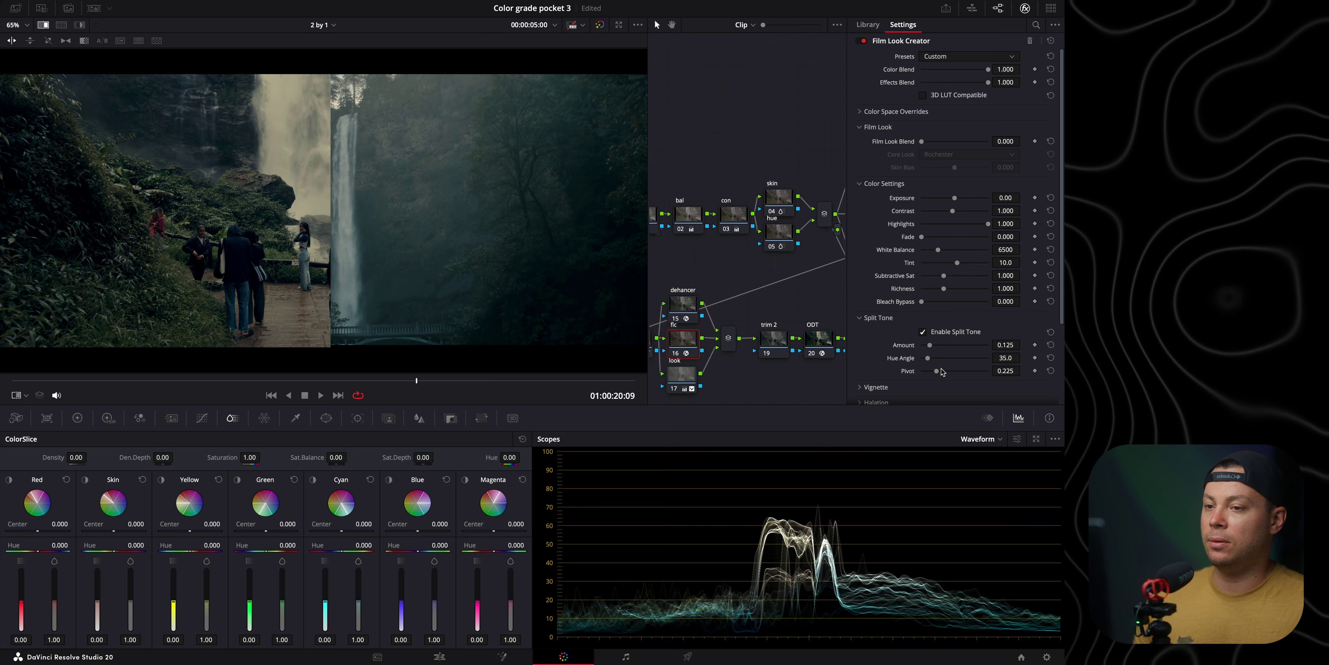
mouse_move(929, 362)
left_mouse_down()
mouse_move(972, 366)
mouse_move(929, 376)
mouse_move(964, 360)
mouse_move(938, 346)
left_mouse_up()
mouse_move(964, 360)
left_mouse_down()
mouse_move(941, 374)
mouse_move(937, 347)
mouse_move(966, 361)
left_mouse_up()
double_click(1007, 344)
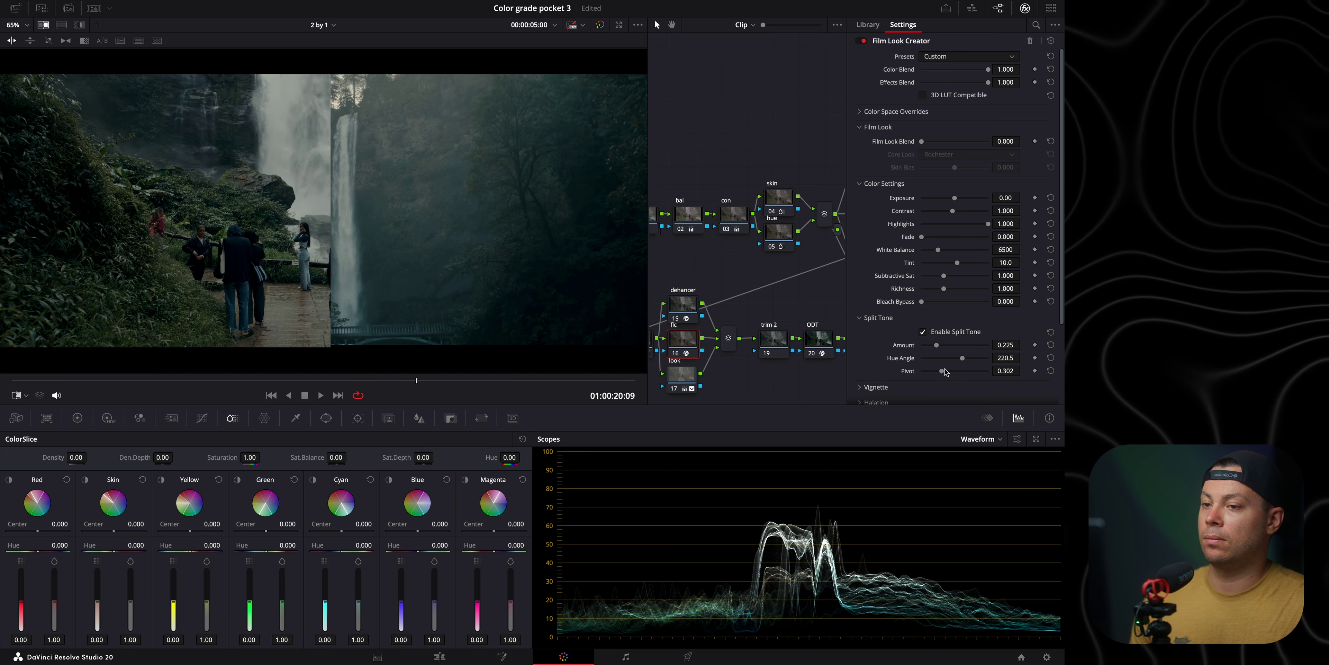
key("ctrl+w")
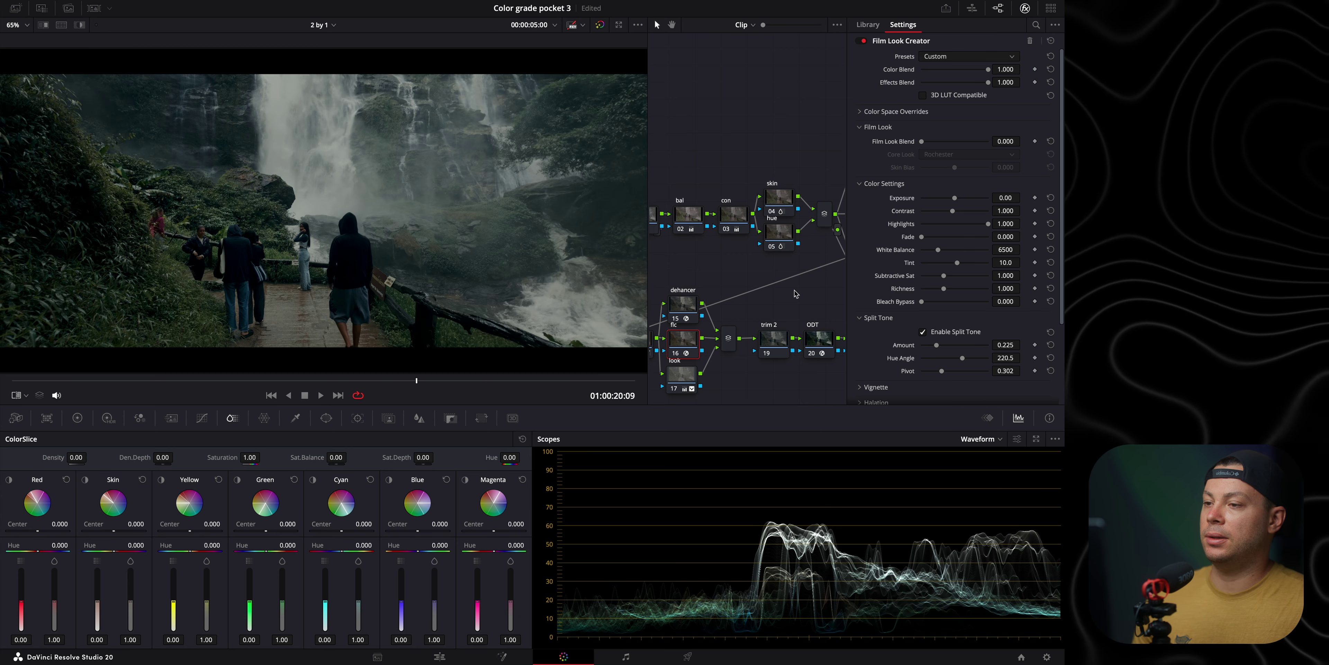
- Compare the image with and without the split tone, leaving it enabled
left_click(922, 332)
left_click(923, 332)
left_click(922, 331)
left_click(924, 333)
left_click(923, 332)
left_click(926, 333)
- Compare the grade with the reference wipe, check the look node's primary color wheels, and review the image along the clip
left_click(682, 375)
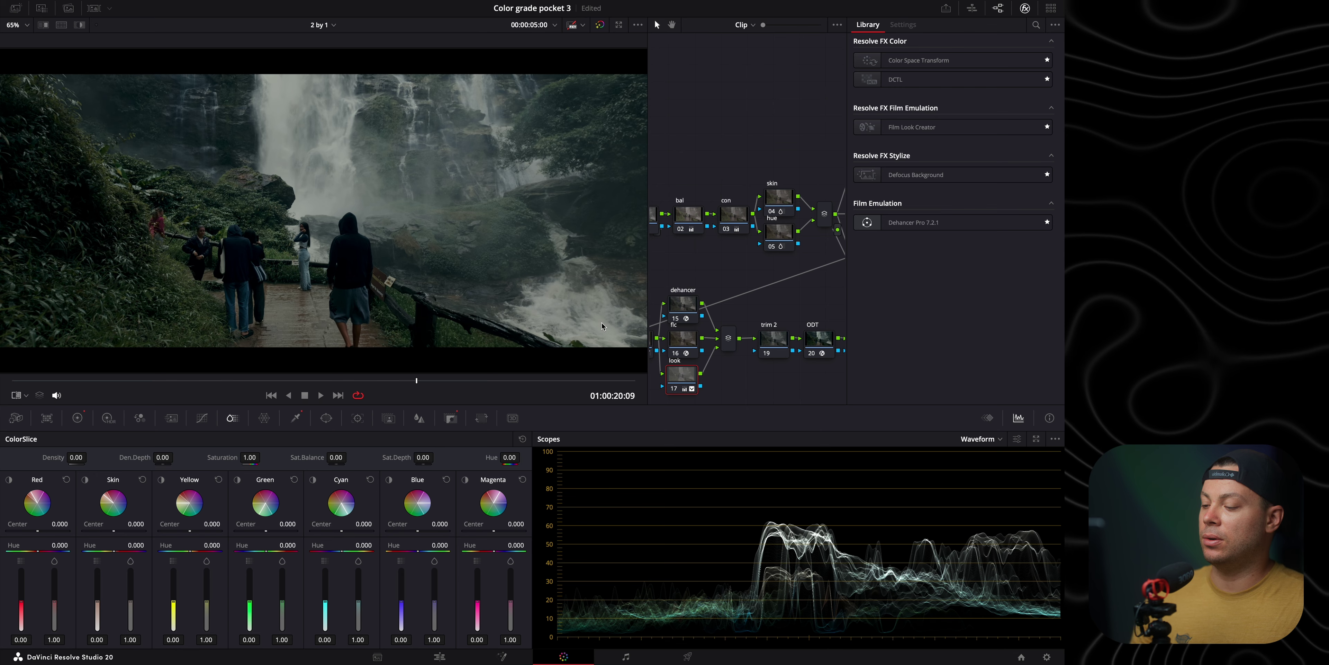
key("ctrl+w")
left_click_drag(198, 211, 407, 220)
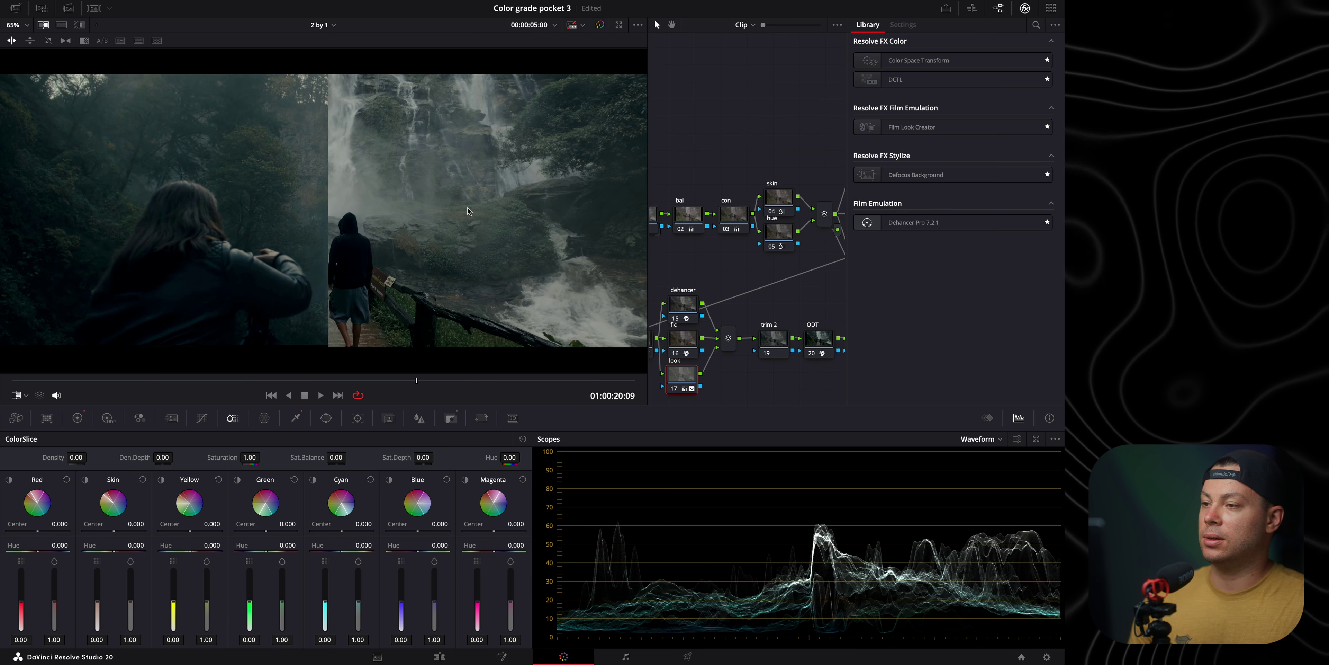
left_click(78, 417)
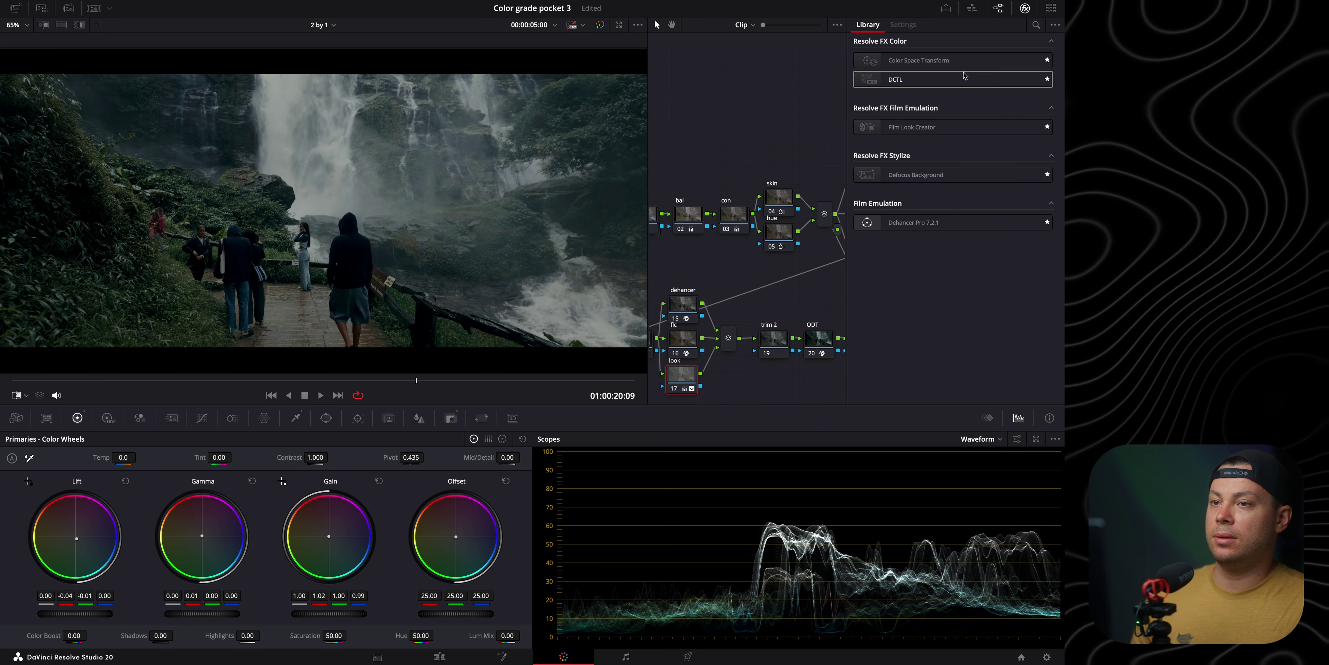
left_click(1025, 8)
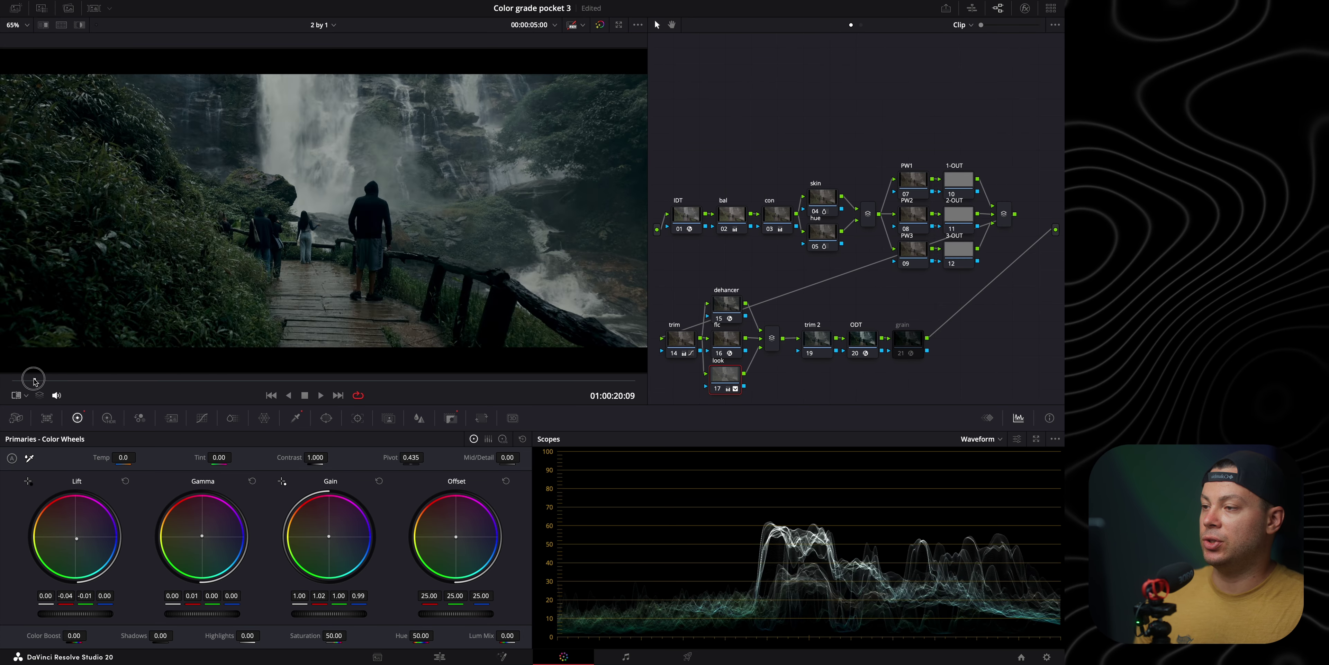
left_click(195, 381)
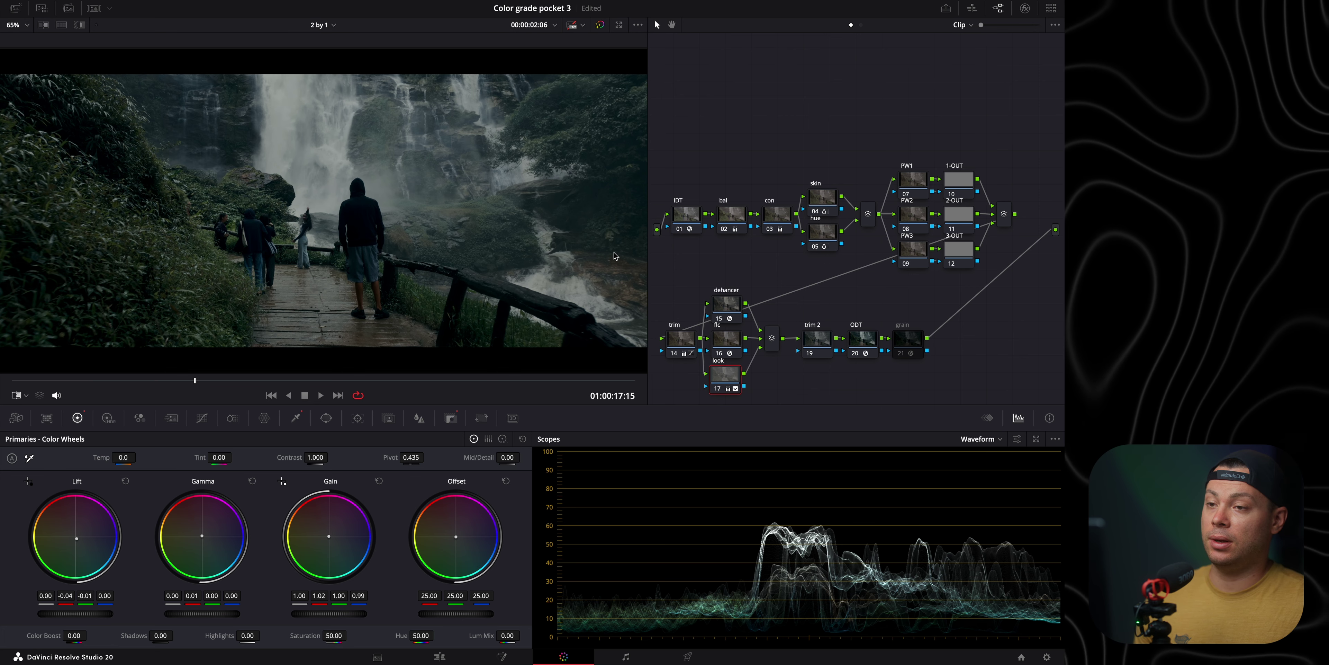
- Draw a closed curve window on the PW1 node around the people, the wooden walkway and the railing
left_click(912, 185)
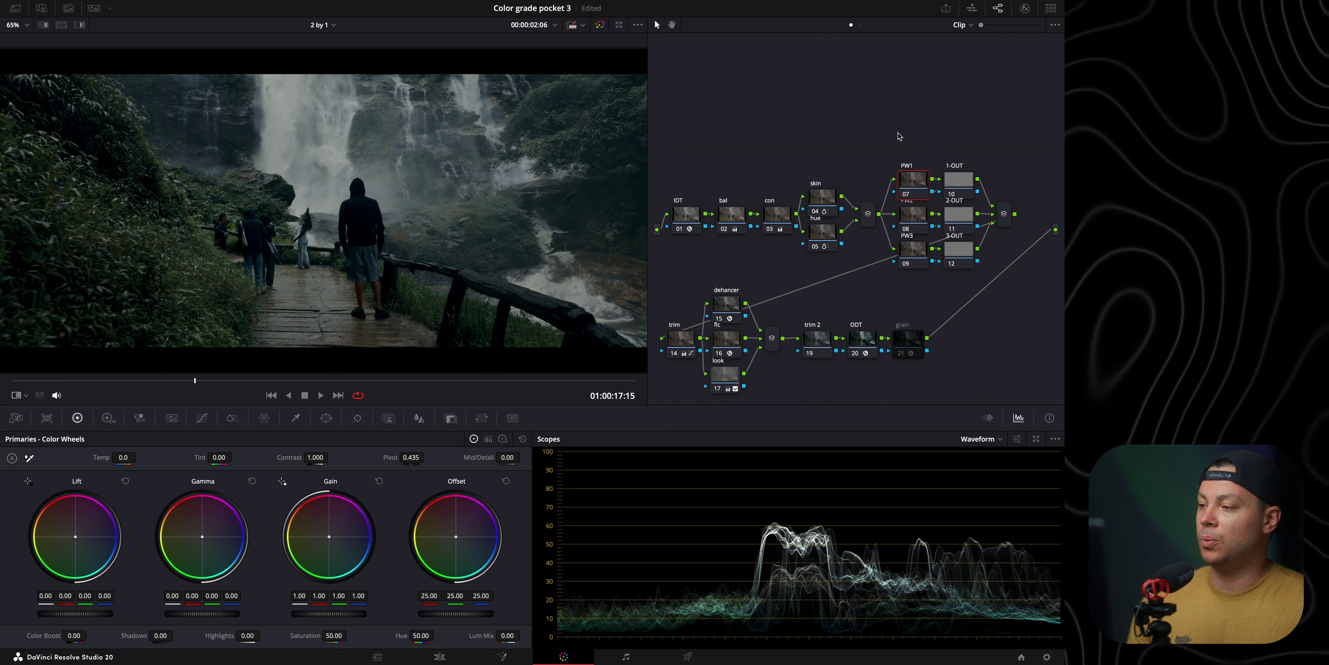
left_click(326, 418)
left_click(23, 568)
scroll(289, 299, "down", 4)
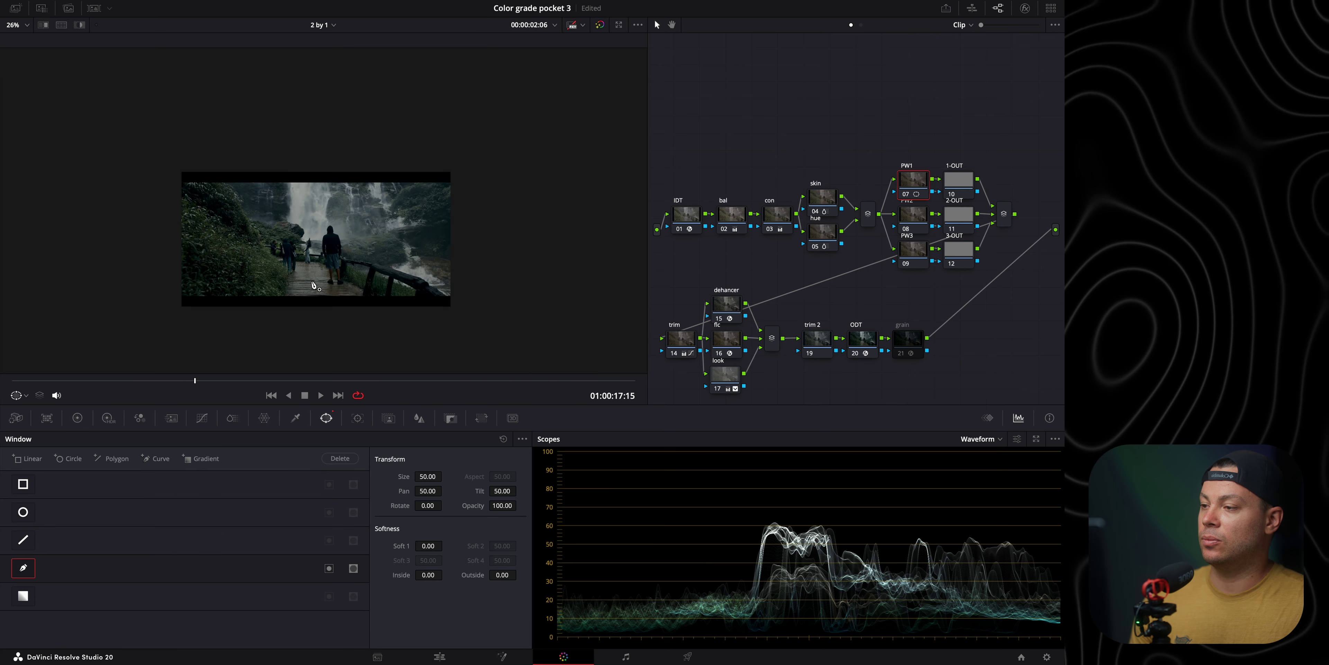
left_click(291, 269)
left_click(276, 253)
left_click(267, 240)
left_click(291, 232)
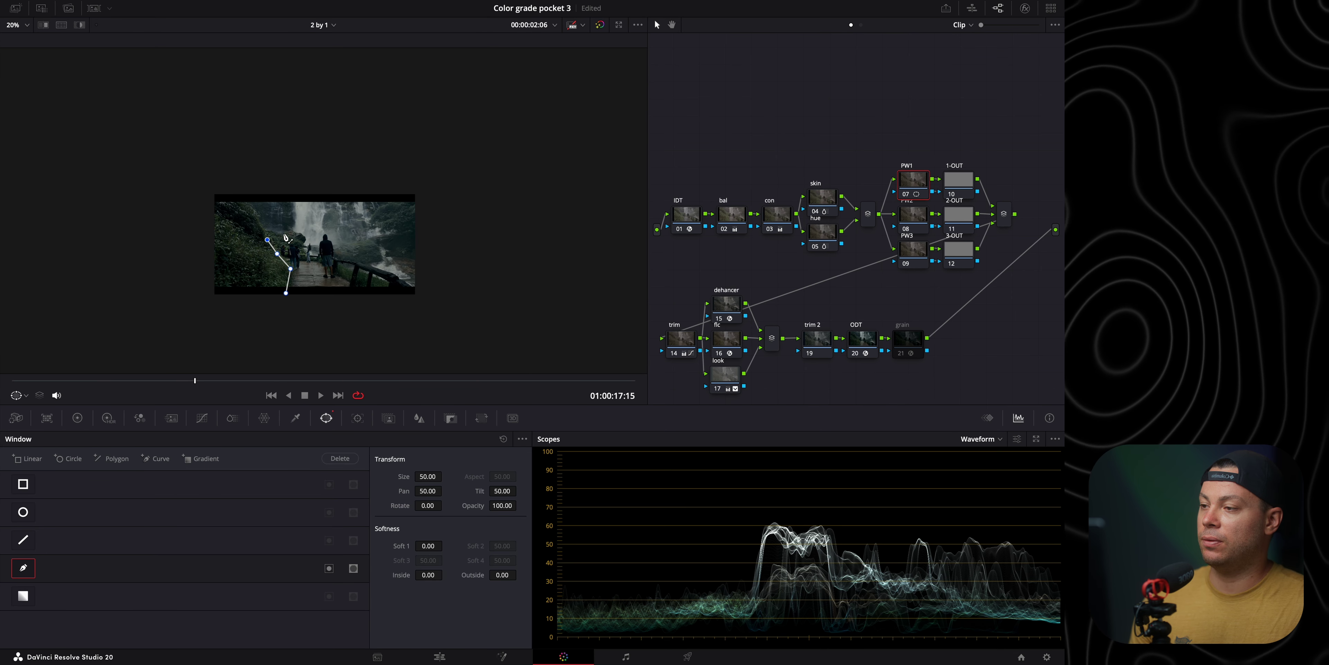
left_click(337, 248)
left_click(348, 253)
left_click(403, 274)
left_click(410, 283)
left_click(385, 305)
left_click(273, 310)
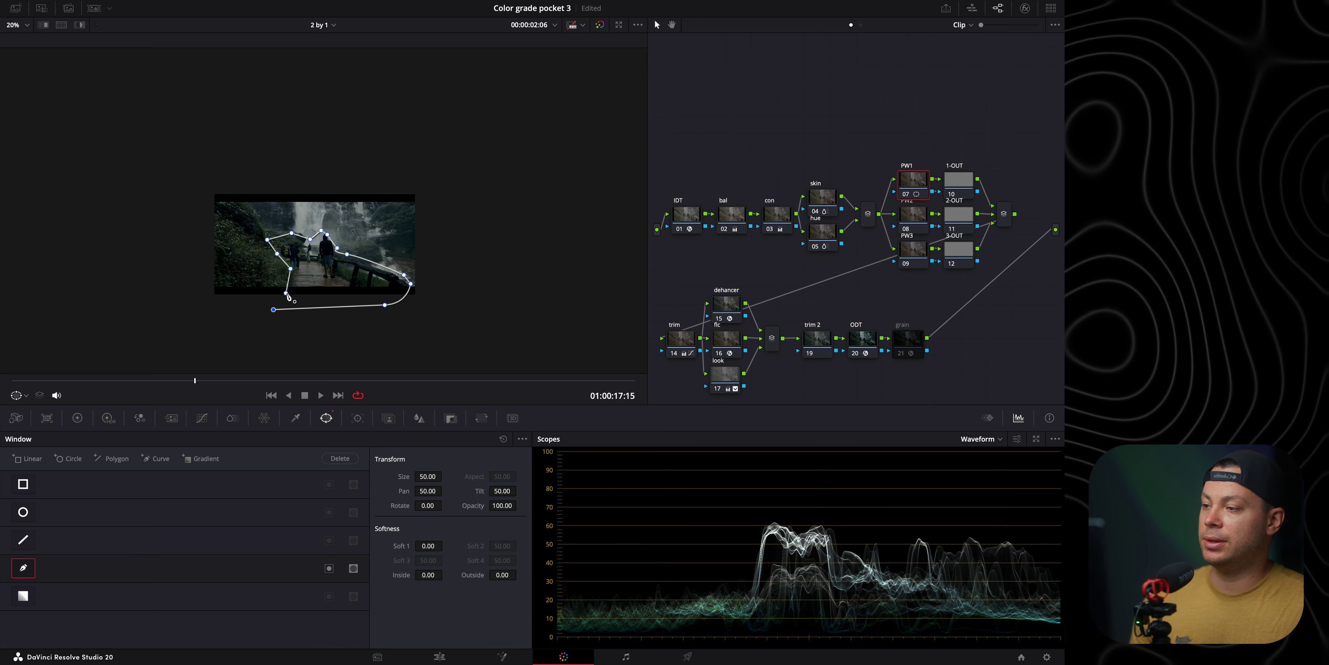
scroll(299, 323, "up", 5)
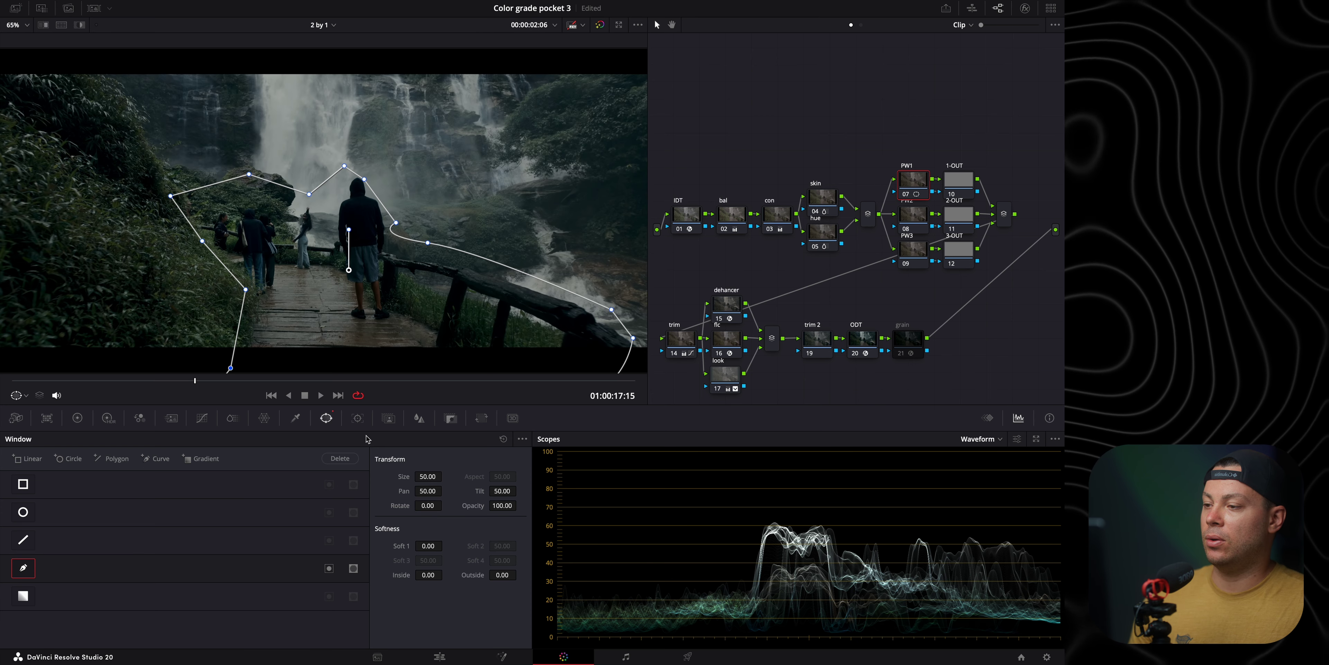
- Track the PW1 curve window forward and backward through the whole clip
left_click(357, 417)
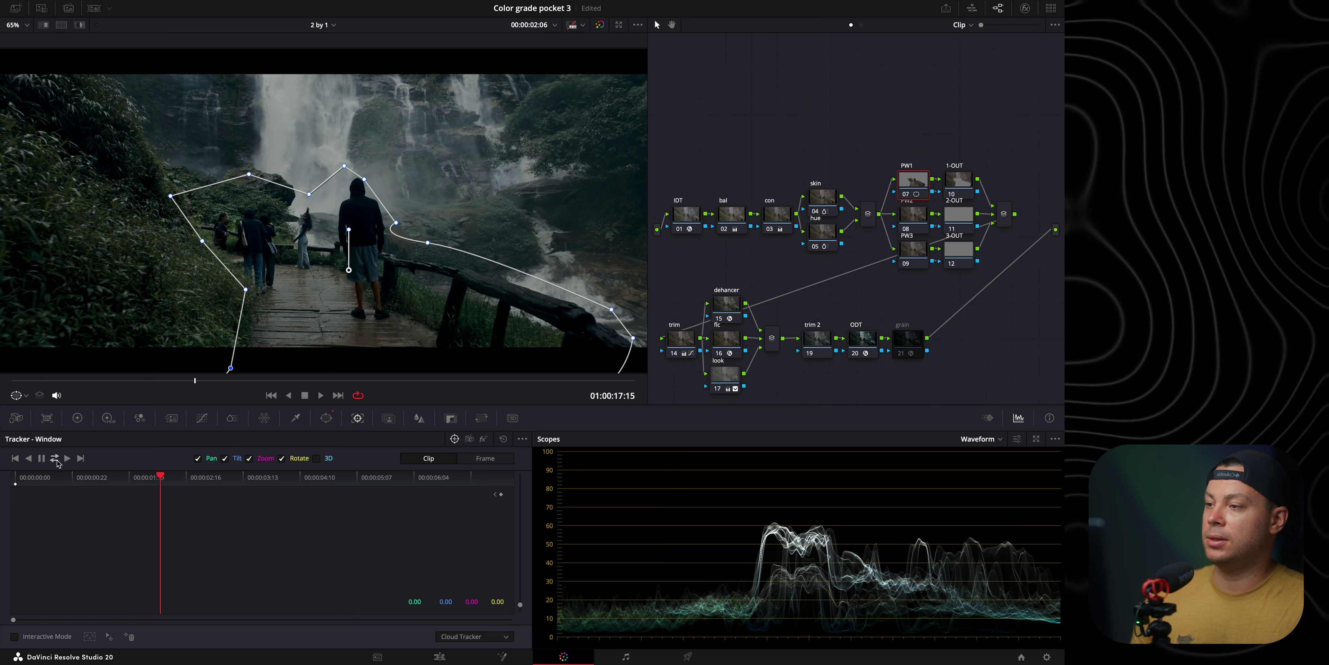
left_click(55, 458)
key("Up")
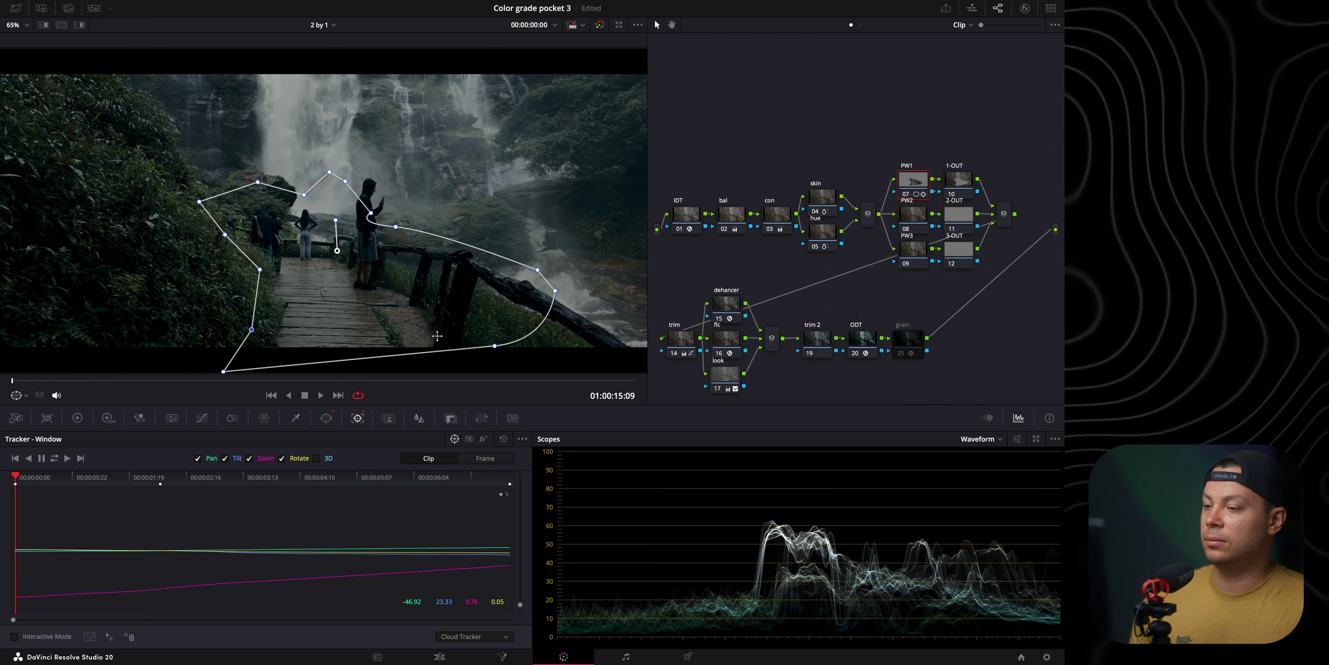
- In frame mode, reshape the tracked window around the people and railing on the clip's first and last frames, then return to clip mode
left_click(485, 459)
left_click_drag(395, 227, 380, 175)
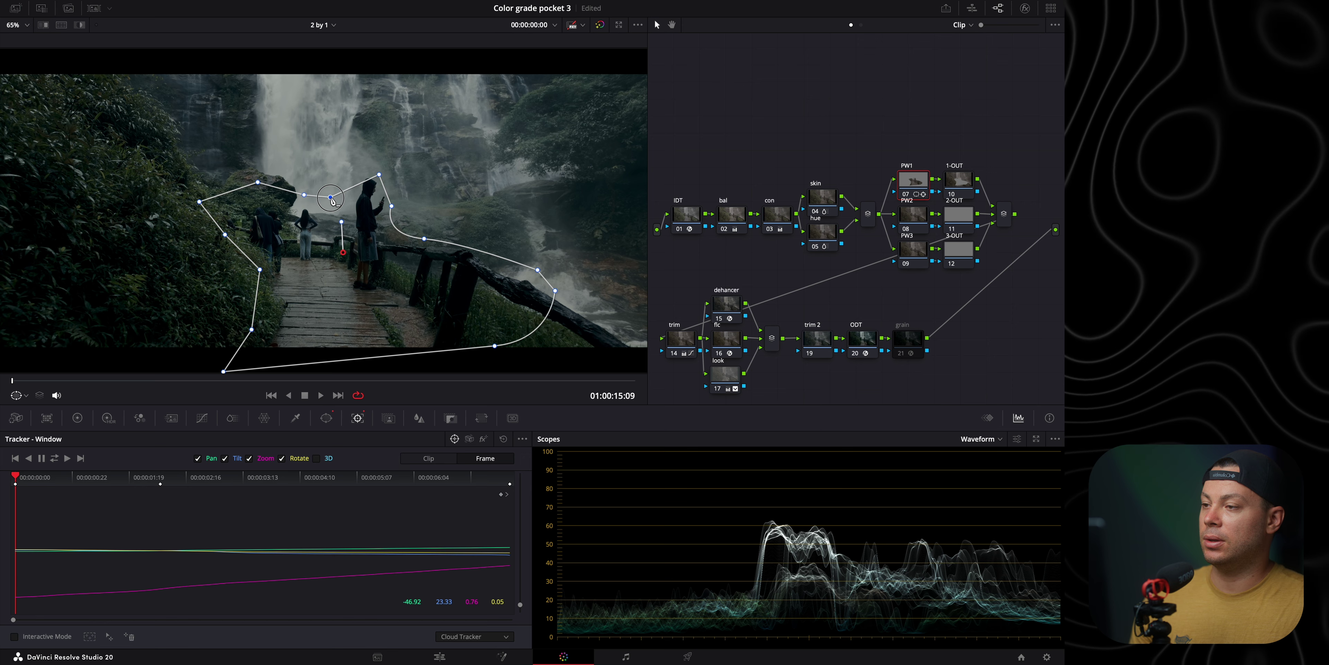
left_click(338, 395)
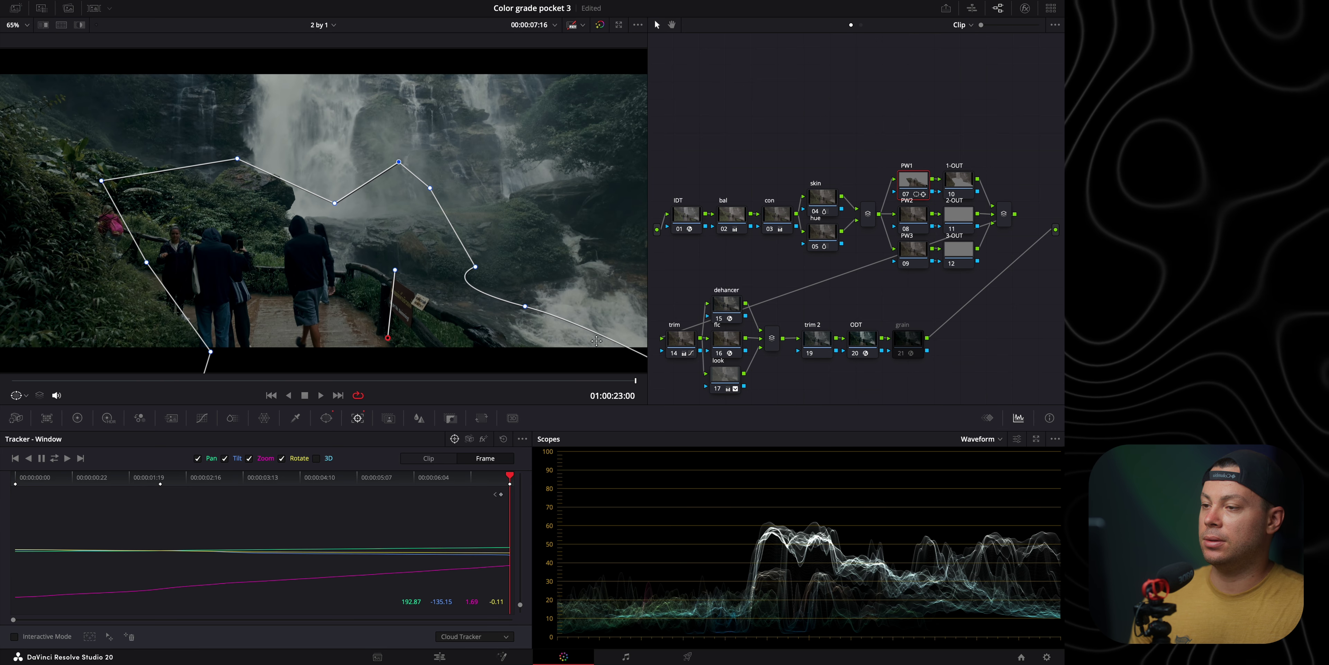
left_click_drag(523, 311, 516, 328)
left_click_drag(475, 268, 411, 268)
left_click_drag(430, 189, 366, 256)
left_click_drag(400, 162, 315, 213)
left_click_drag(238, 163, 207, 221)
left_click_drag(625, 385, 15, 371)
left_click(429, 458)
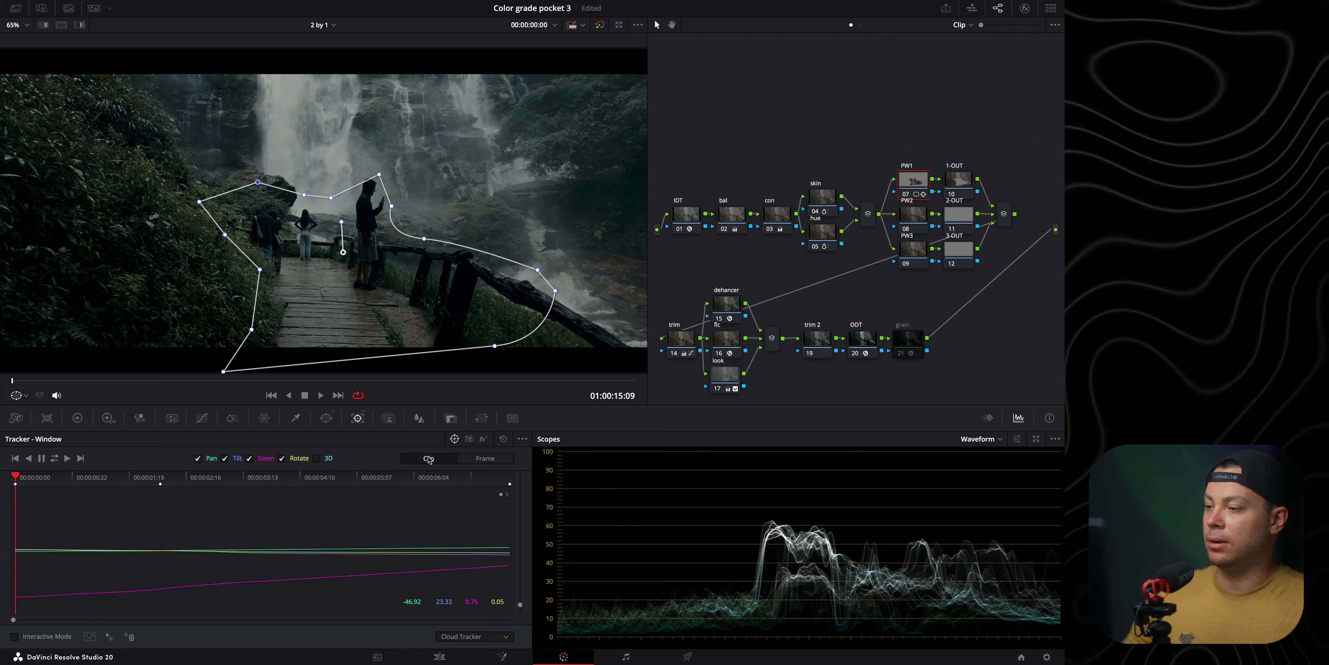
- Set the PW1 curve window's Soft 1 to 17.04 and hide the window outline in the viewer
left_click(326, 417)
left_click_drag(761, 555, 871, 560)
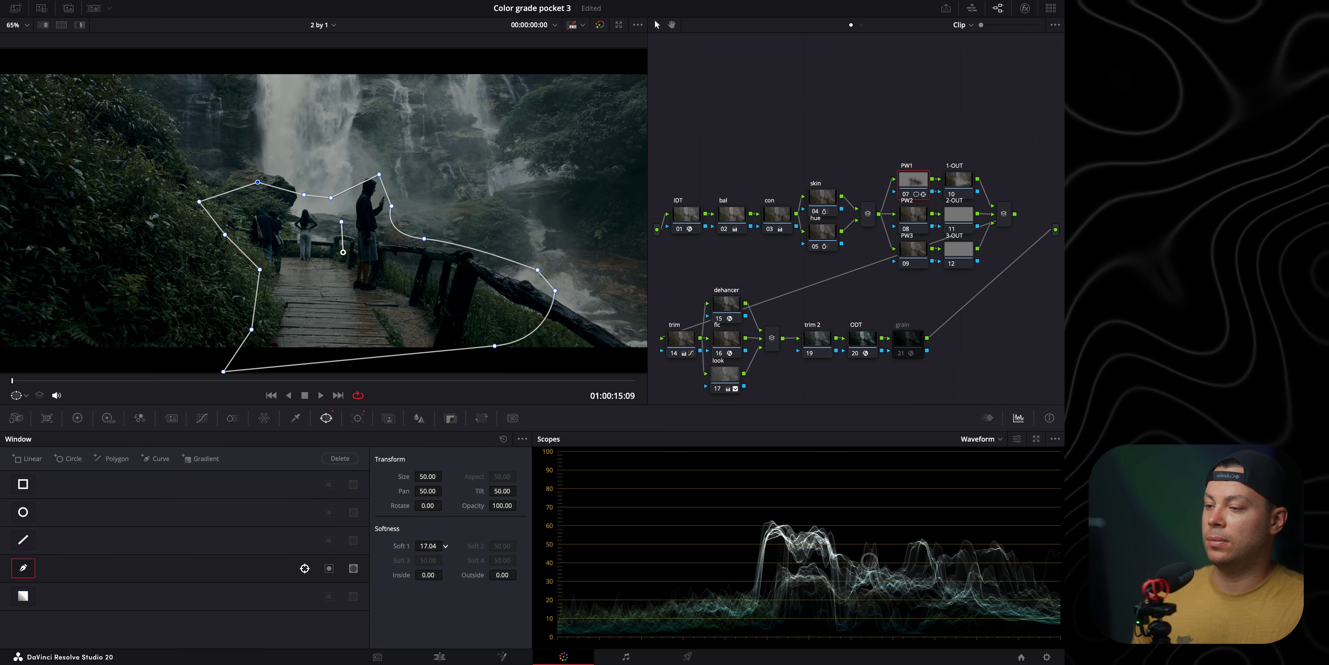
left_click(16, 395)
- Raise the PW1 node's gamma to 0.03 and lower its lift to -0.01
left_click(42, 418)
left_click(77, 418)
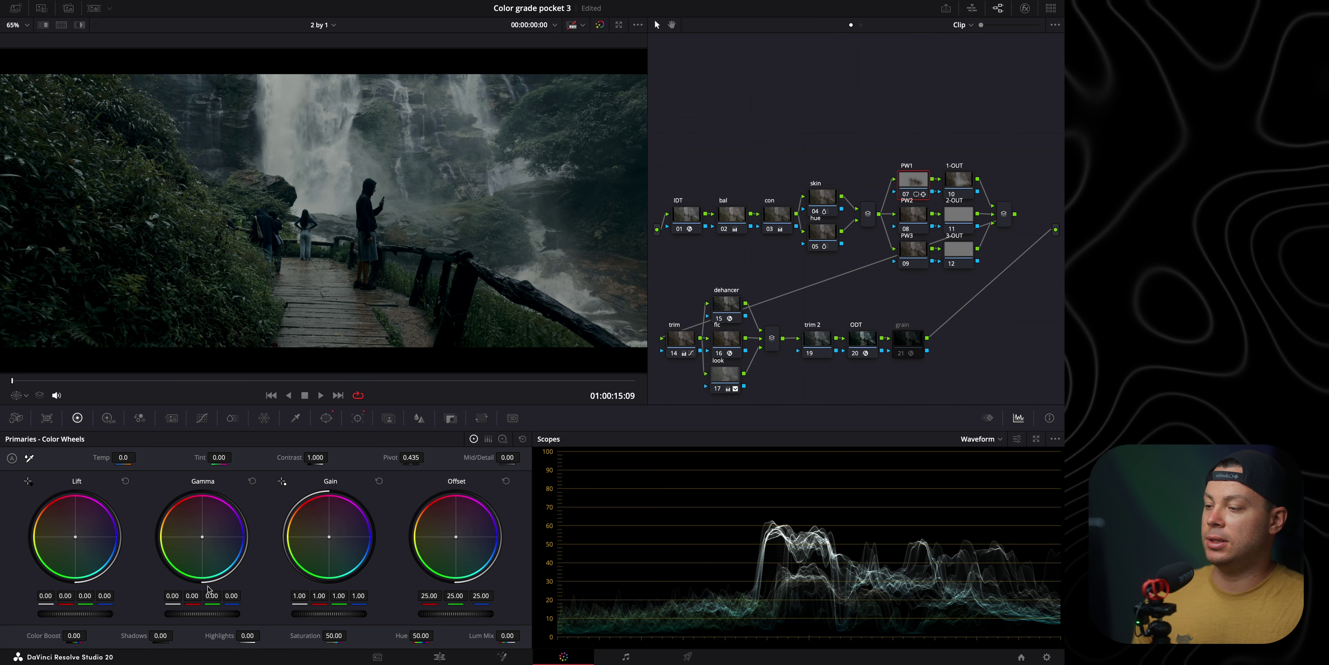
left_click_drag(209, 617, 258, 612)
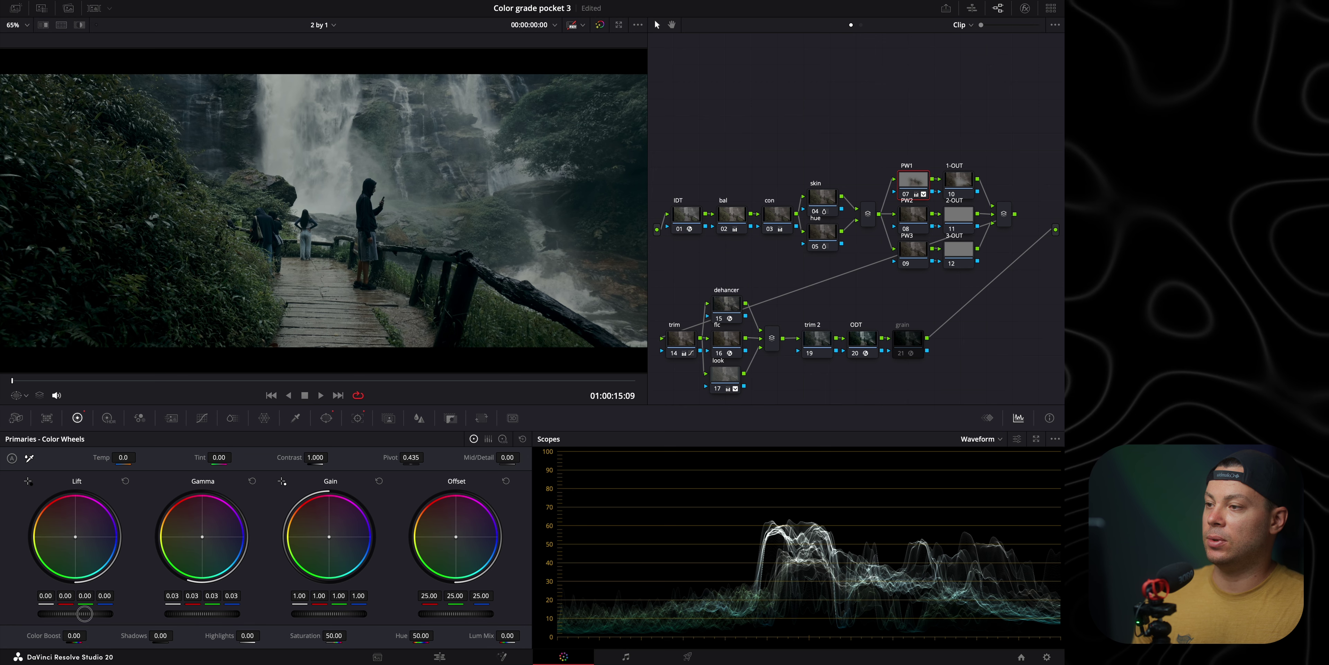
left_click_drag(84, 613, 75, 613)
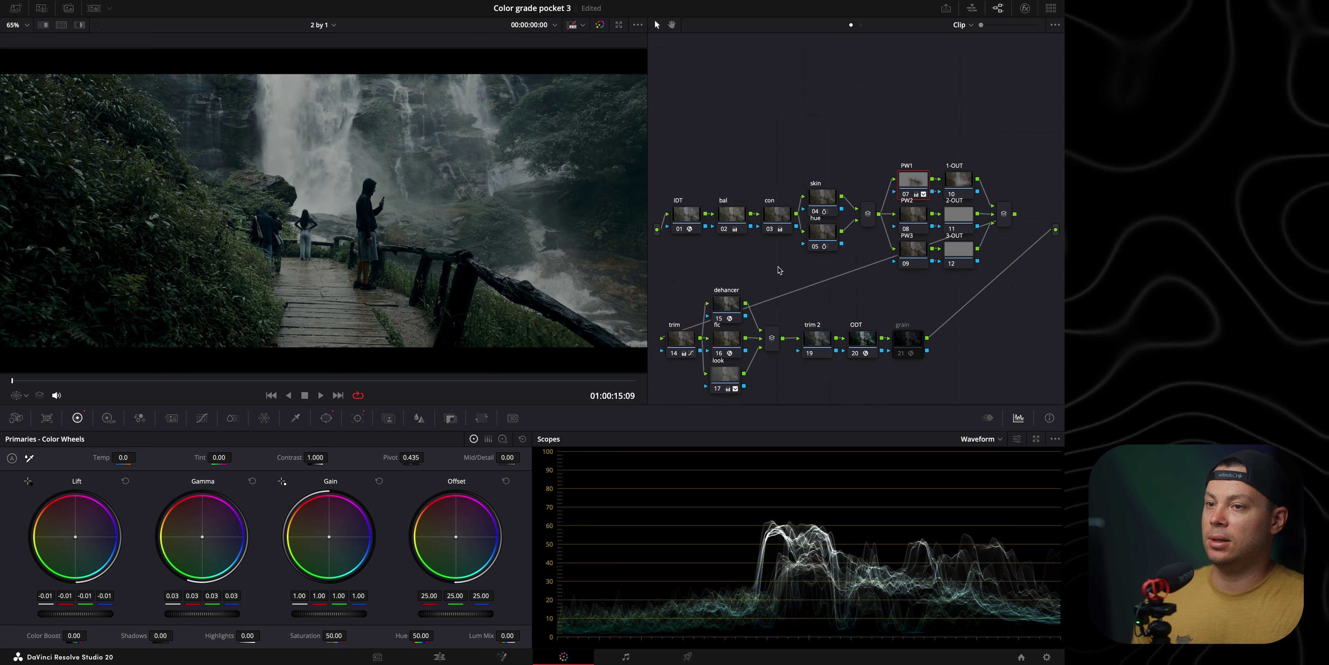
- Lower the gamma very slightly on the 1-OUT node and review the image along the clip
left_click(967, 184)
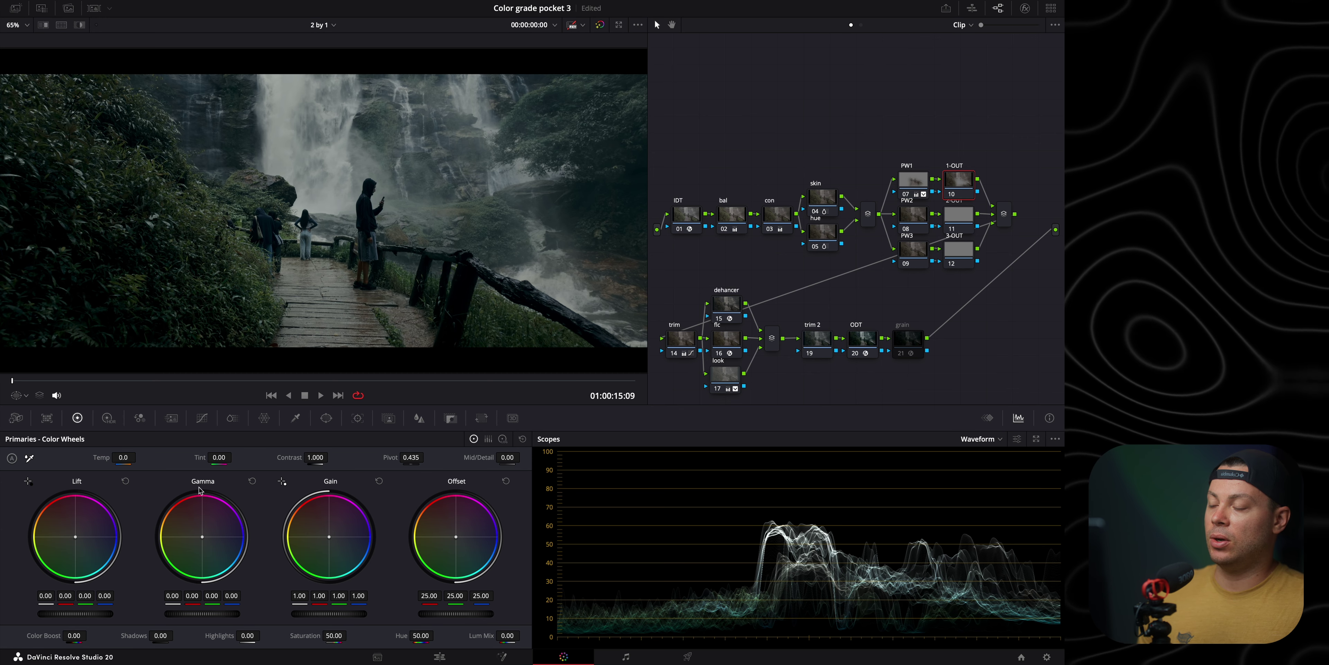
mouse_move(225, 613)
left_mouse_down()
mouse_move(190, 613)
mouse_move(209, 614)
left_mouse_up()
left_click_drag(304, 381, 433, 382)
- Compare the image with and without the PW1 node, and set its gamma to 0.02
left_click(907, 194)
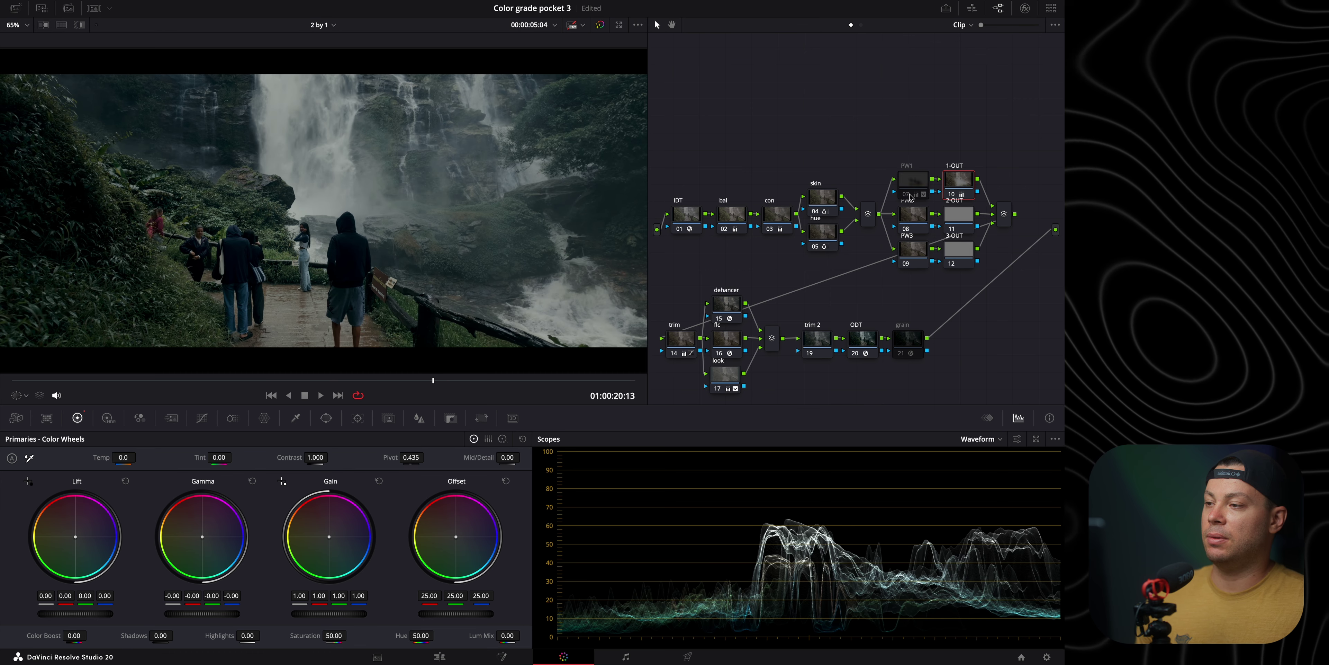
left_click(908, 194)
left_click(909, 189)
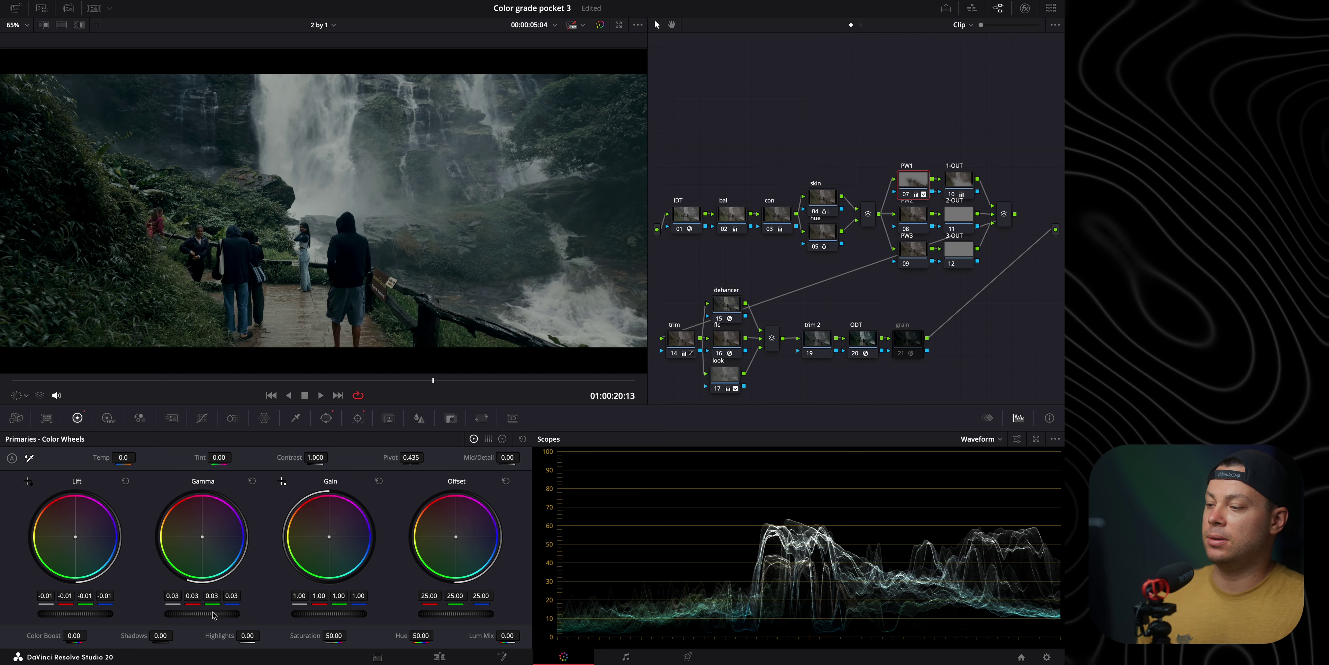
left_click_drag(208, 611, 206, 617)
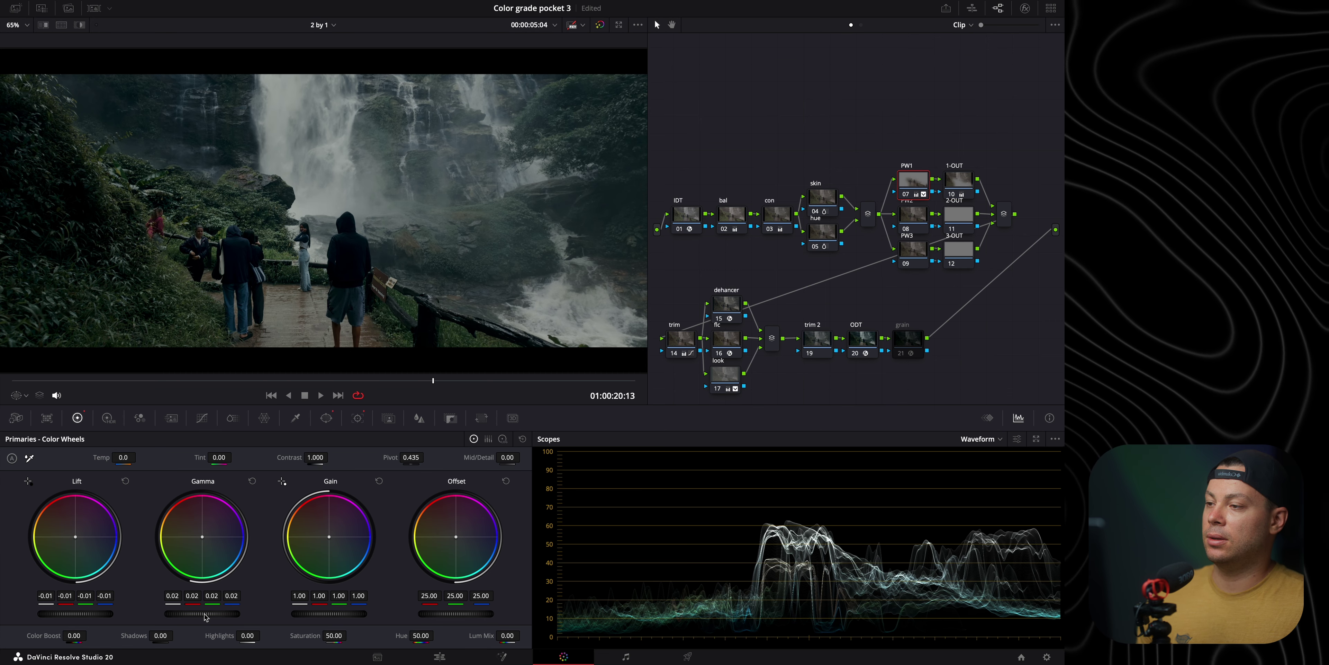
- Check the PW1 grade by repeatedly toggling the node off and on, leaving it enabled
left_click(906, 195)
left_click(905, 195)
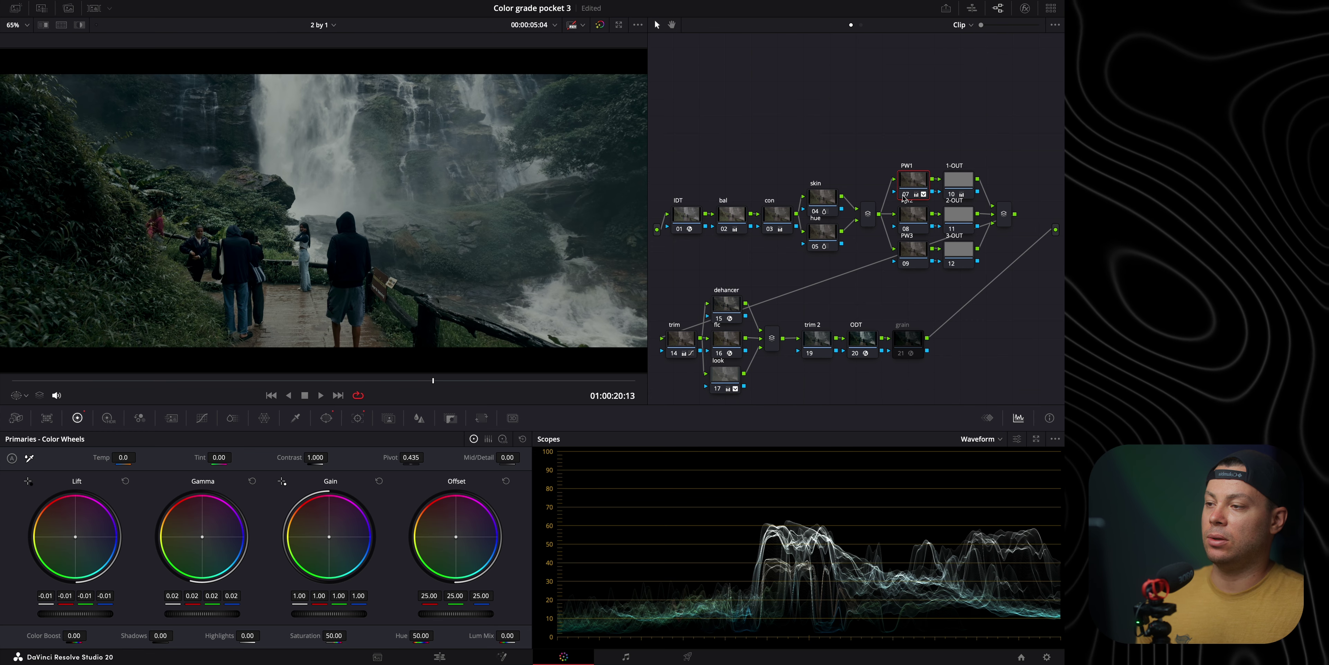
left_click(905, 194)
left_click(905, 195)
left_click(905, 195)
left_click(906, 194)
left_click(955, 182)
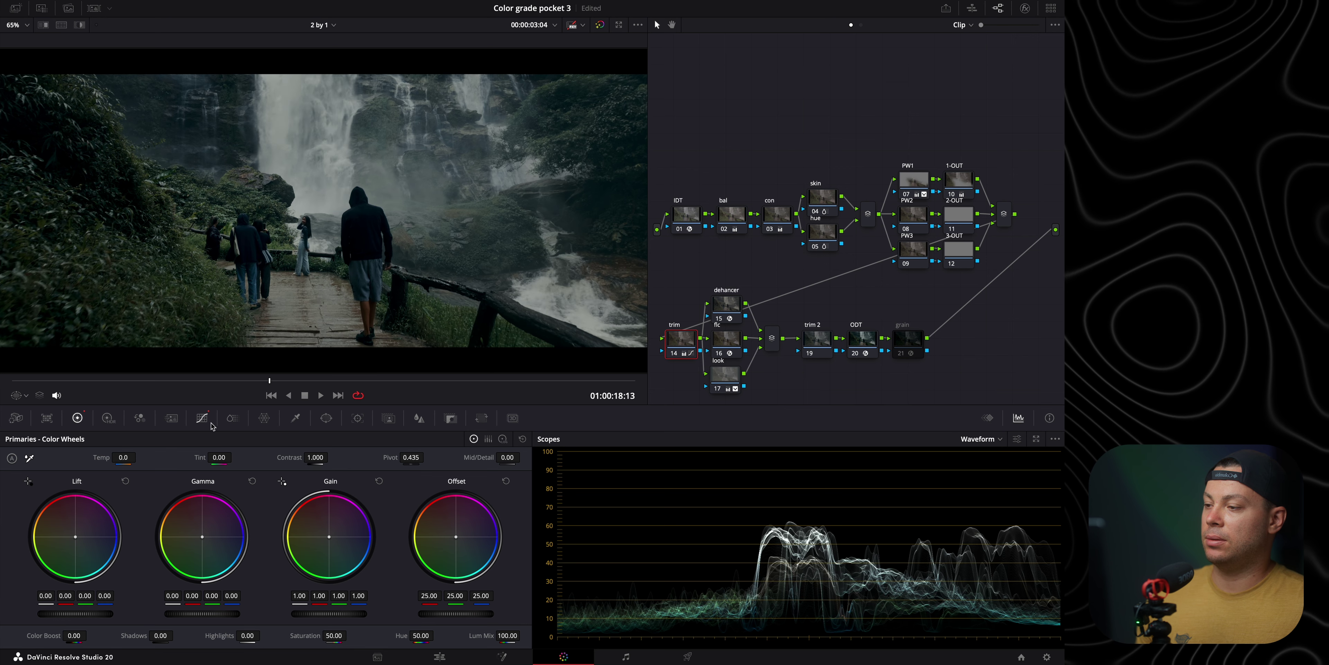
- Raise the white point of the trim node's custom luma curve slightly and lower the black point's handle a little
left_click(203, 418)
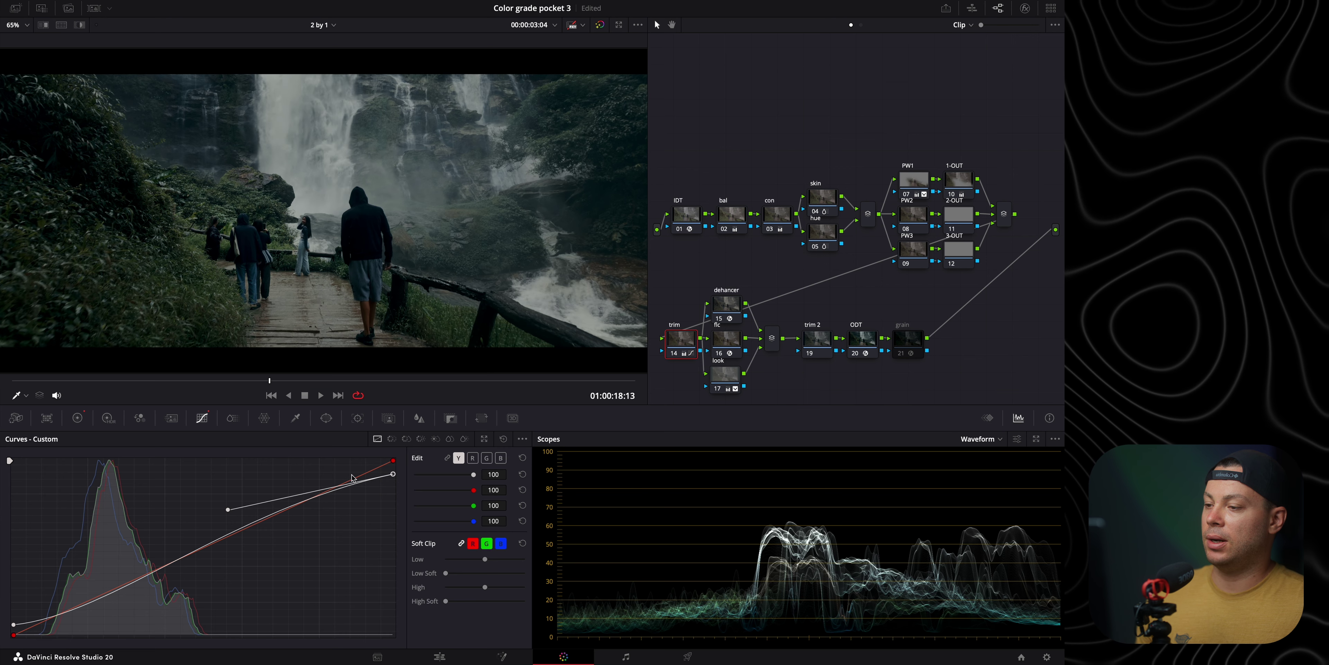
left_click_drag(395, 479, 395, 476)
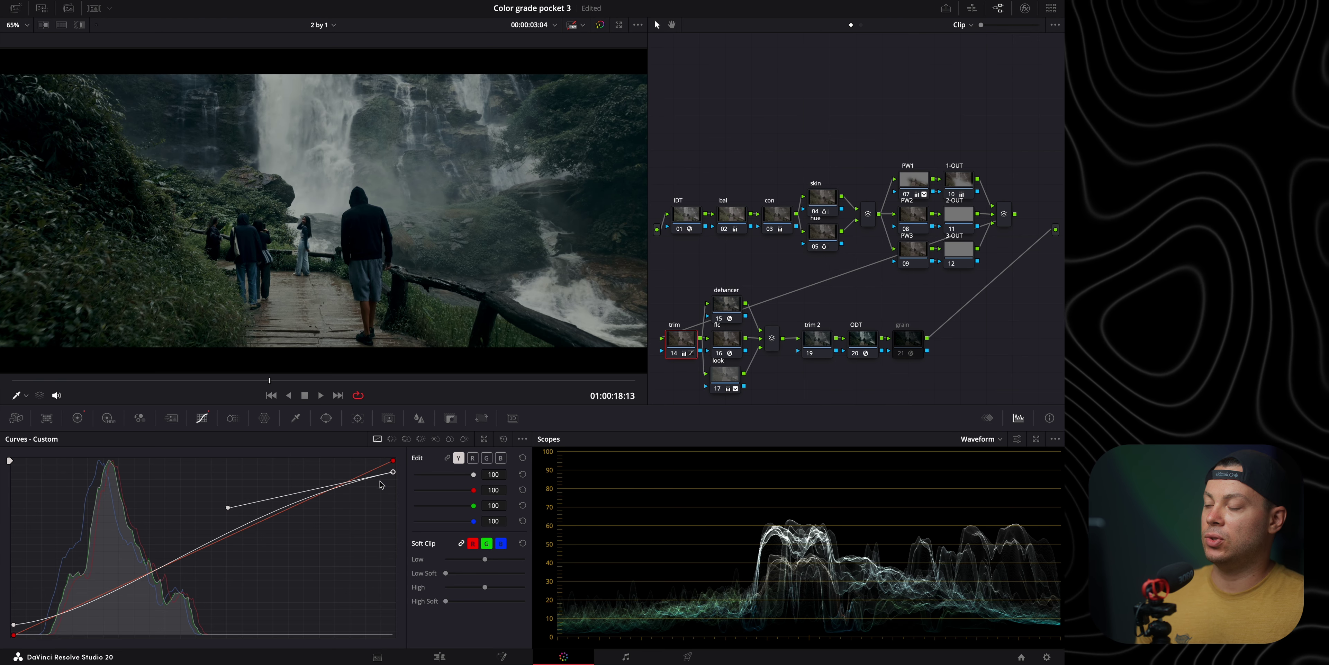
left_click(13, 625)
left_click_drag(106, 616, 103, 619)
mouse_move(104, 375)
left_mouse_down()
mouse_move(322, 377)
mouse_move(9, 377)
mouse_move(119, 376)
left_mouse_up()
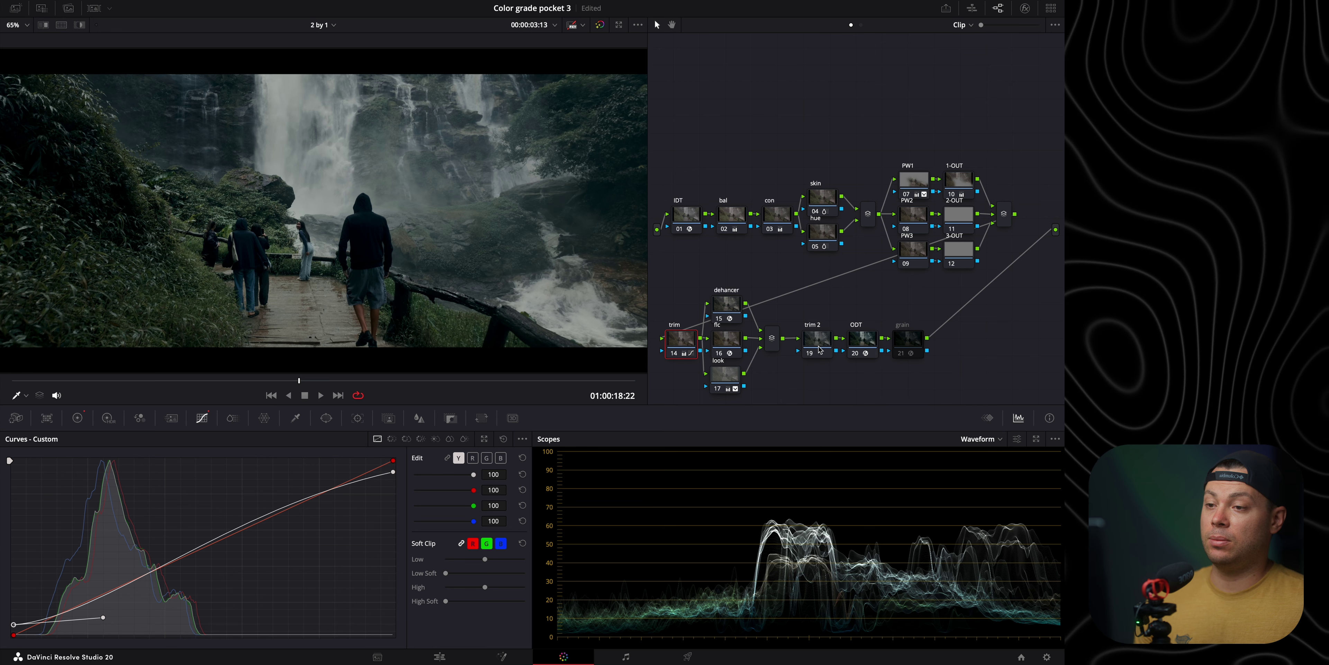
- Reduce the darkest tones' saturation to 0.35 with a Lum Vs Sat curve on the trim 2 node, checking the people up close
left_click(820, 353)
left_click(435, 440)
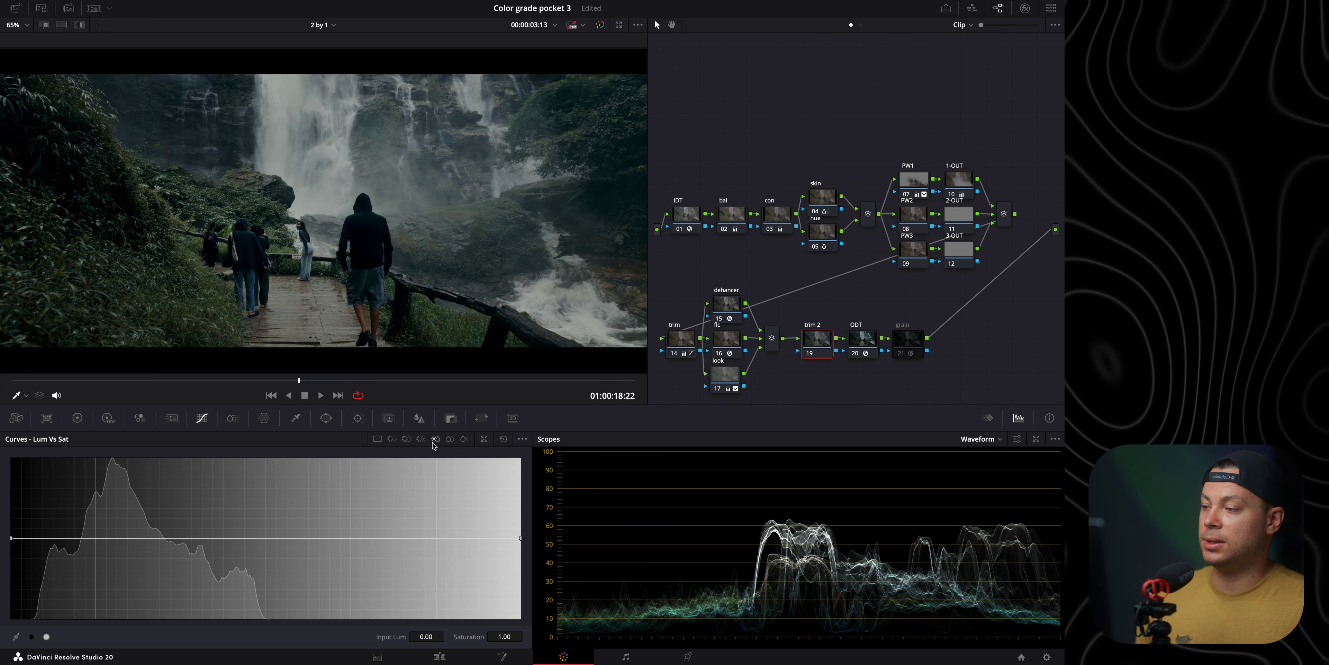
left_click_drag(13, 539, 11, 492)
scroll(281, 275, "up", 5)
key("ctrl+z")
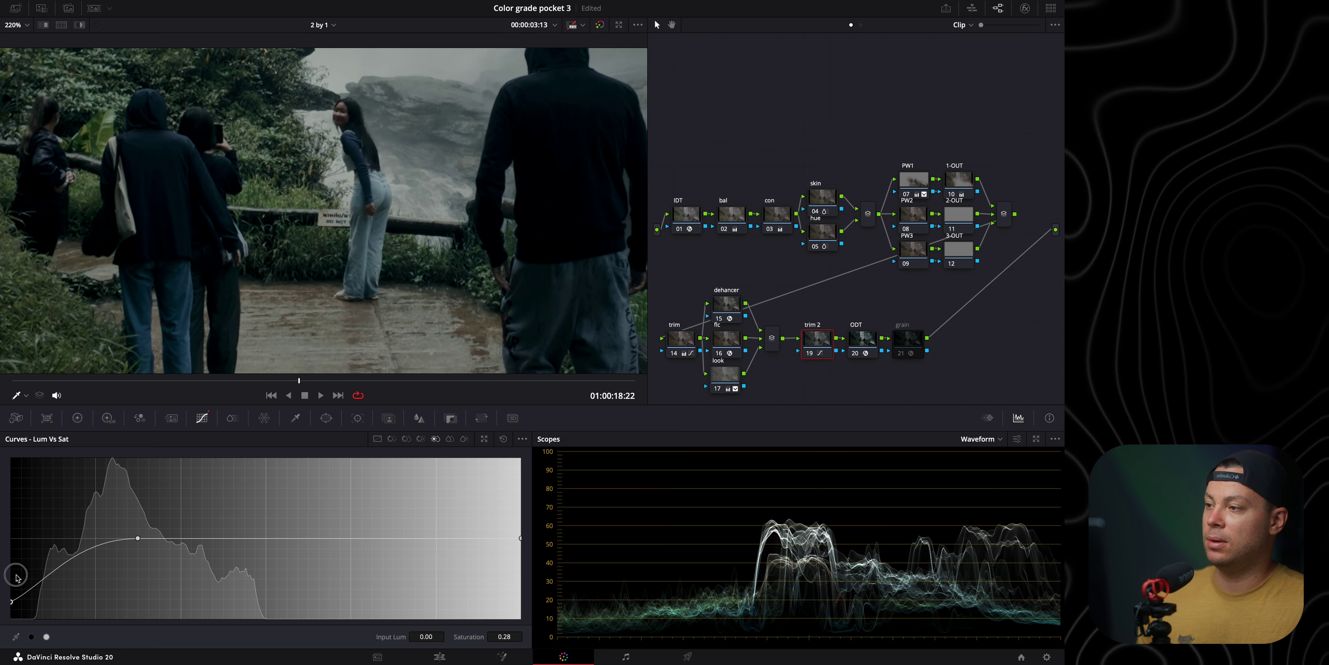
left_click_drag(11, 617, 3, 593)
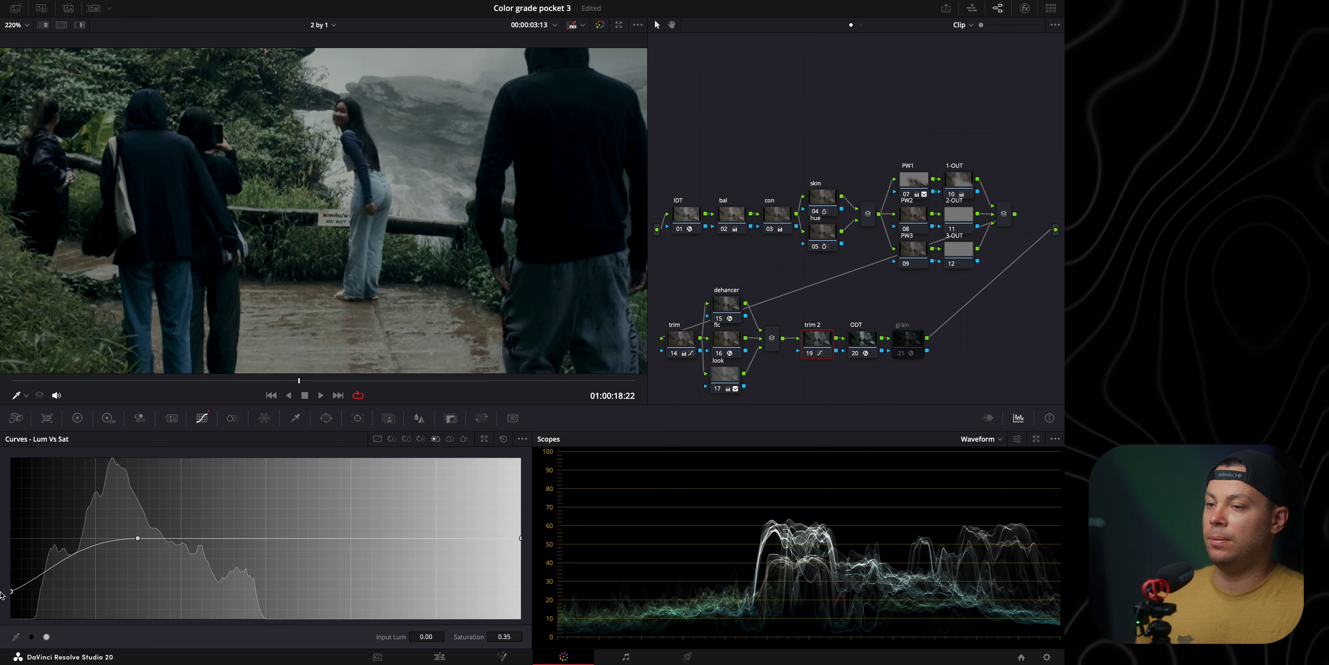
key("shift+z")
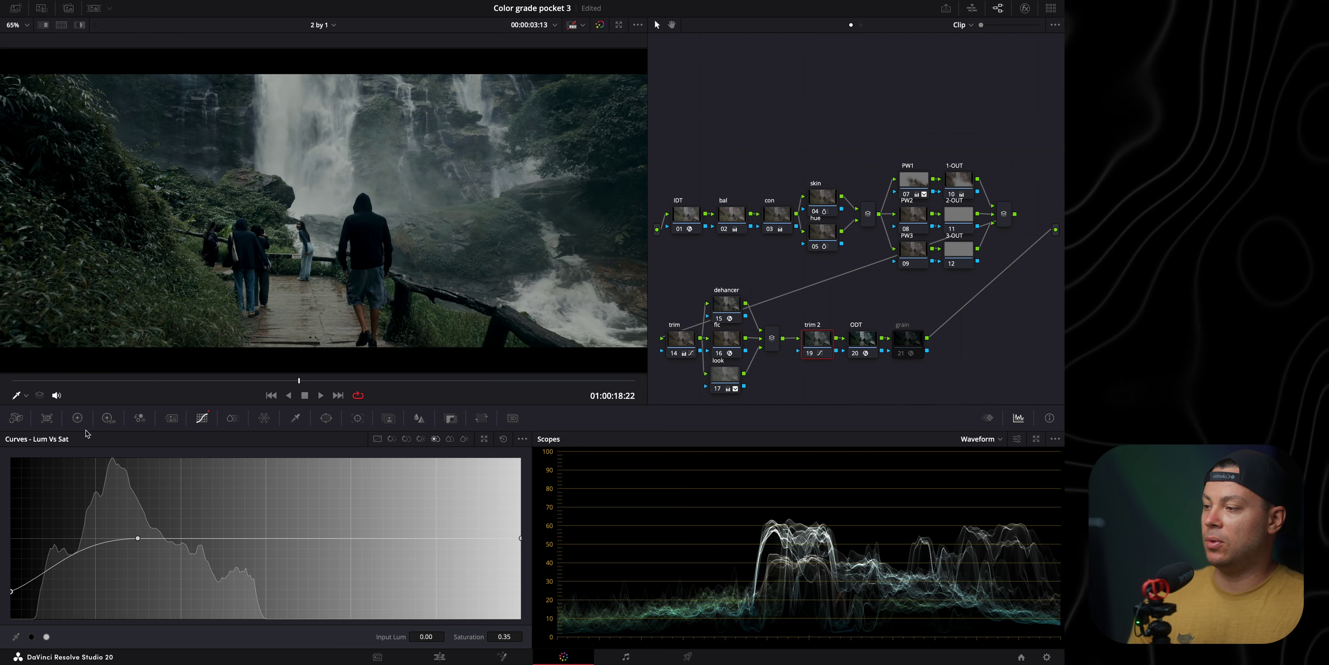
- Using the reference wipe, set the trim 2 node's log shadow green and blue to -0.01 and lower red marginally
left_click(78, 418)
left_click(502, 440)
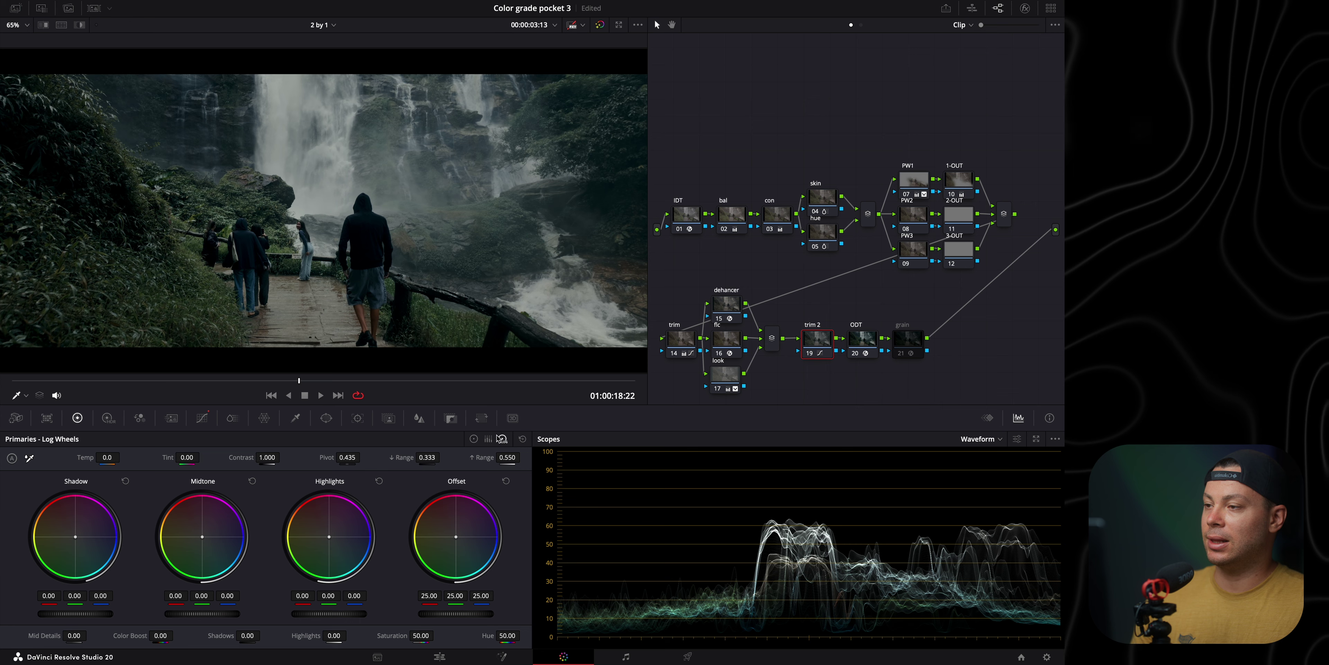
key("ctrl+w")
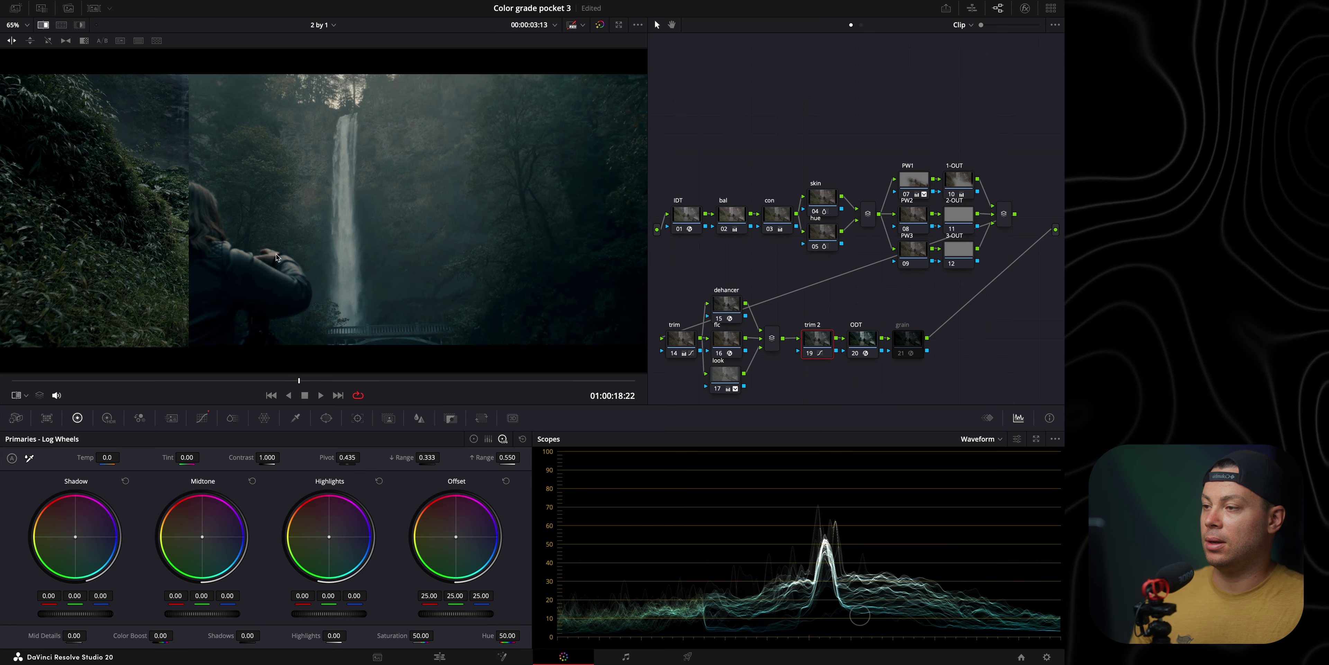
left_click_drag(494, 228, 383, 247)
left_click_drag(74, 596, 75, 597)
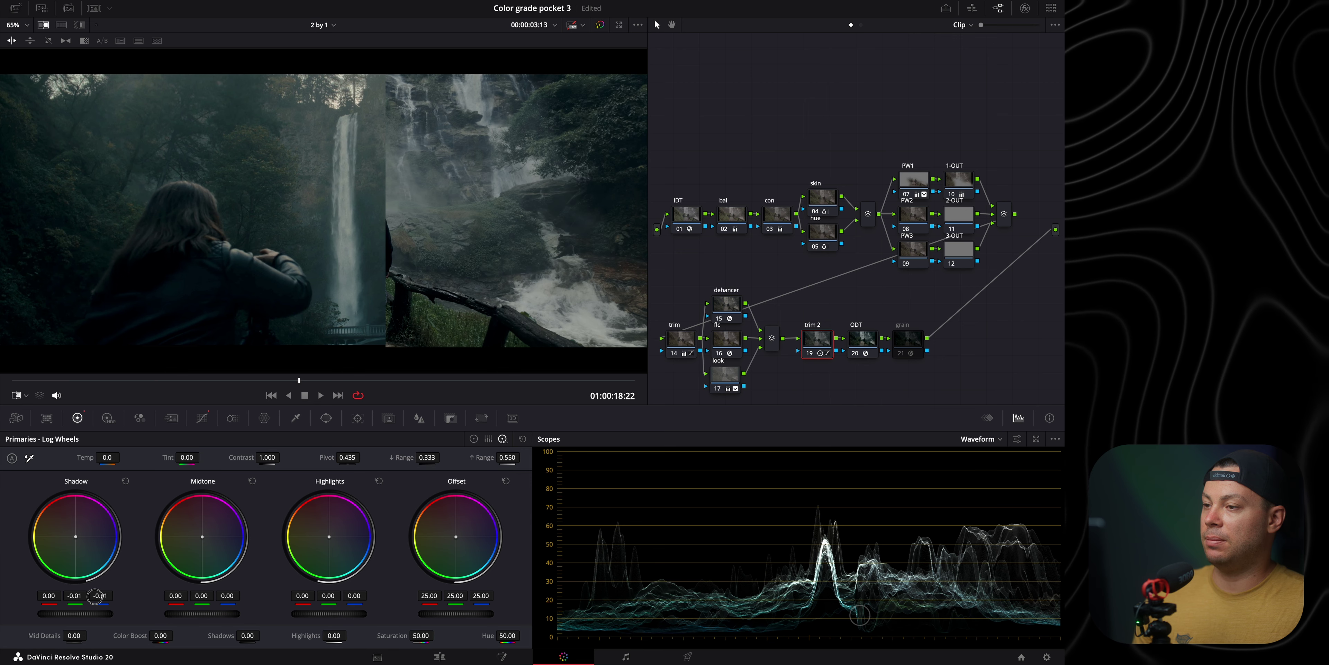
left_click_drag(48, 595, 47, 595)
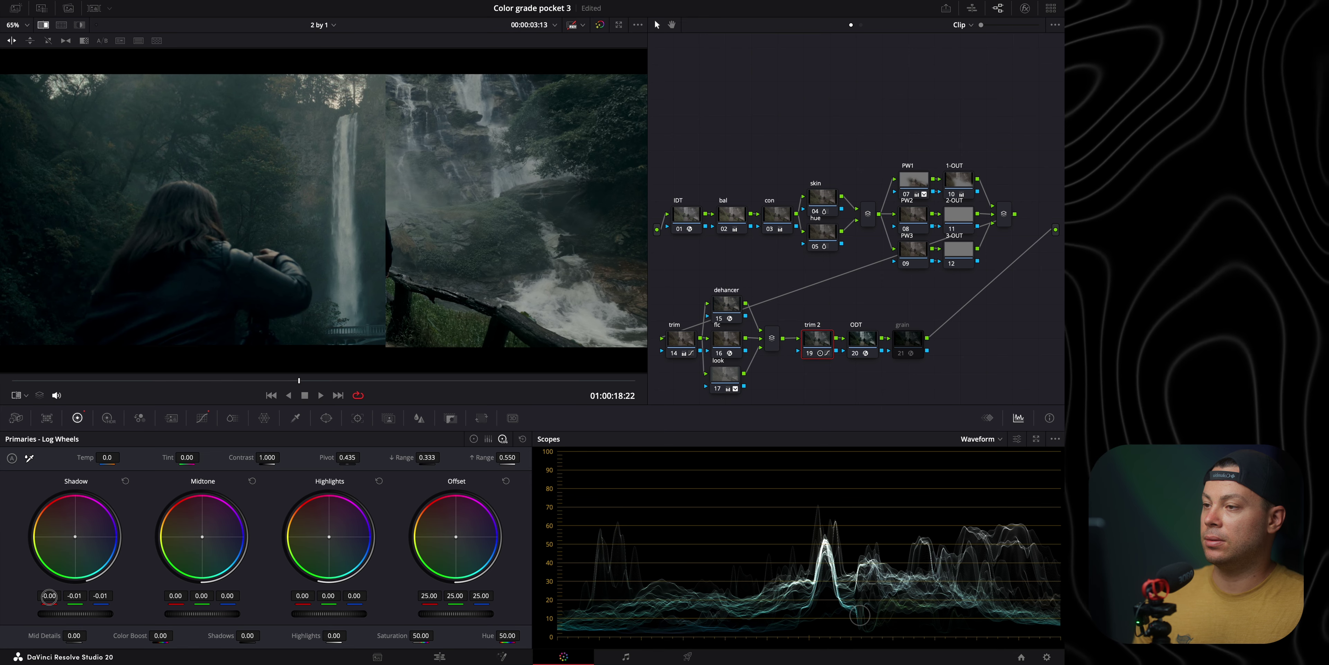
left_click_drag(351, 163, 454, 257)
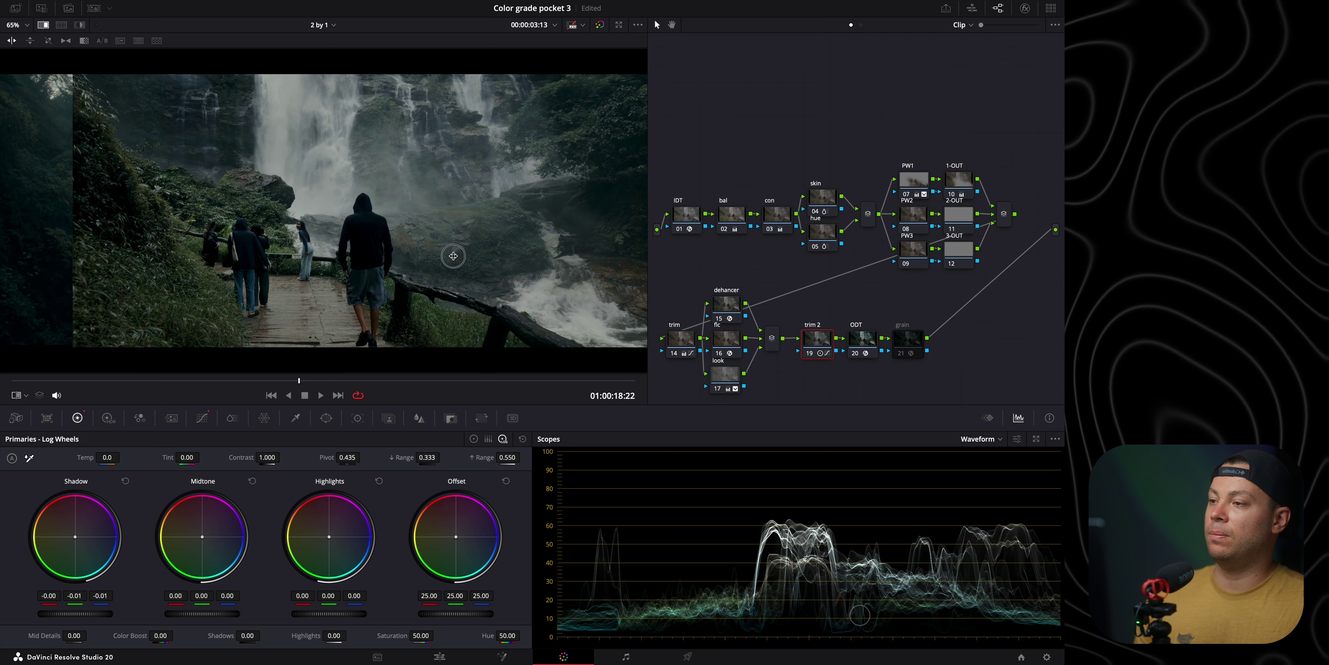
key("ctrl+w")
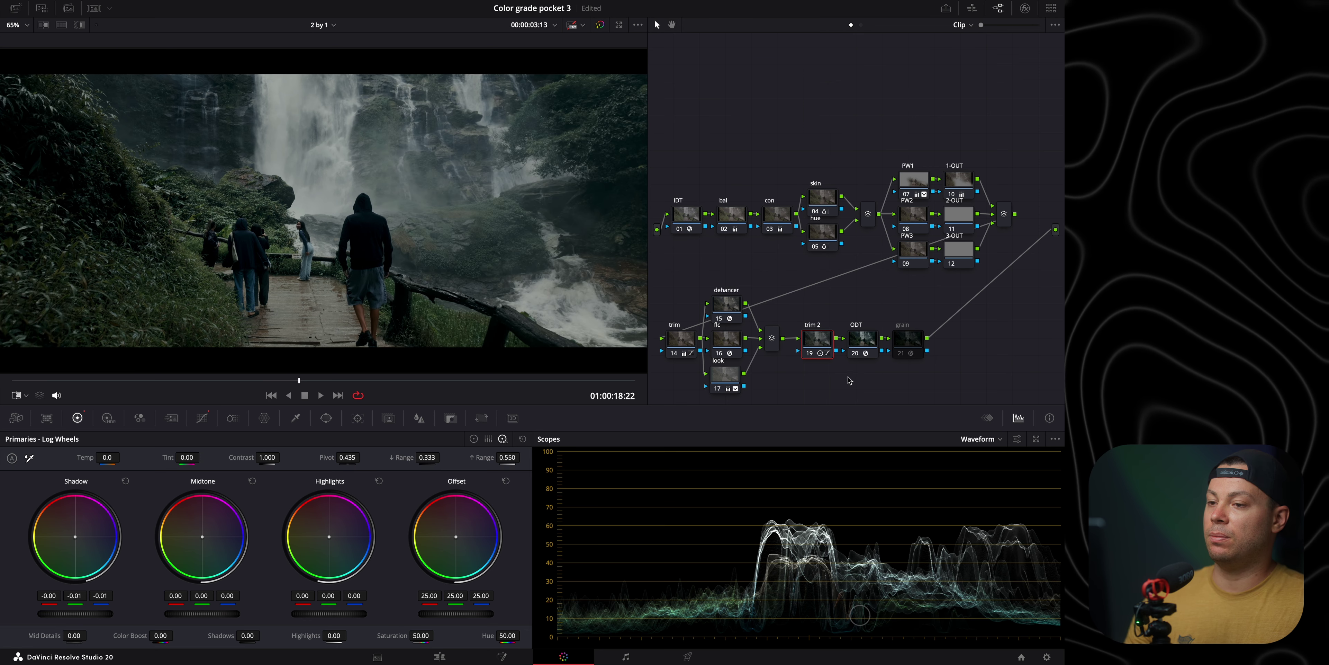
- Compare the image with and without the trim 2 node, leaving it enabled
left_click(809, 355)
left_click(809, 355)
left_click(809, 355)
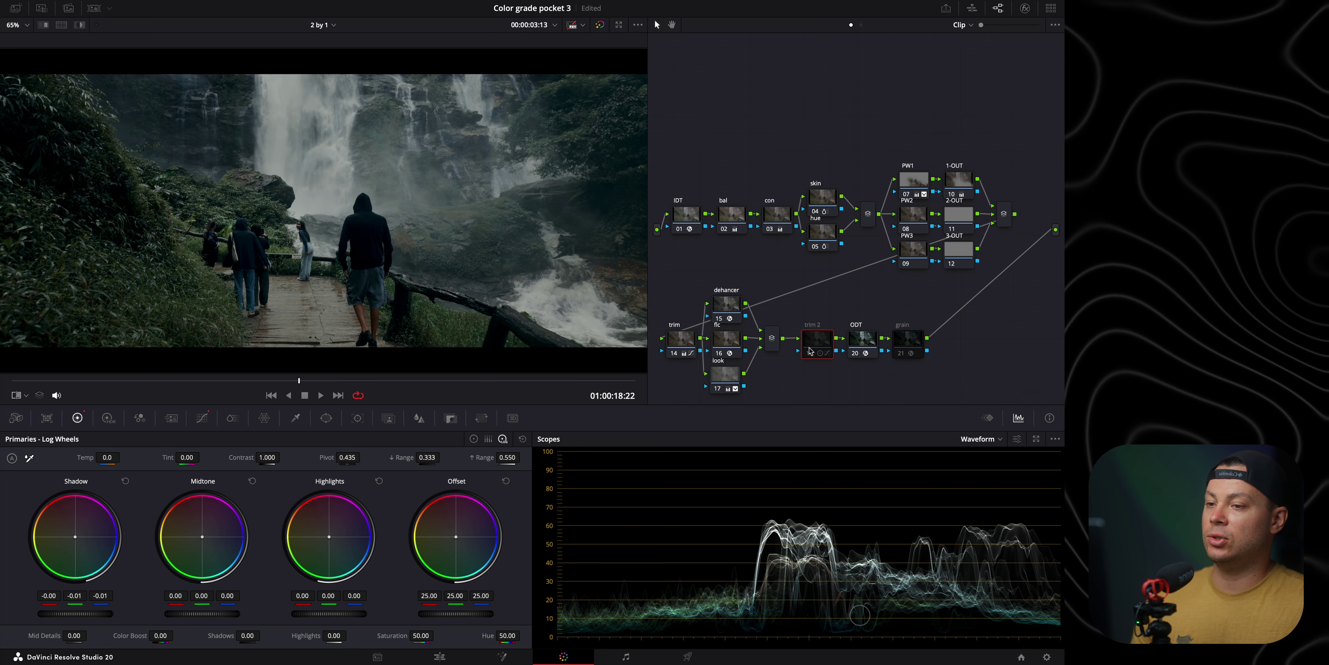
left_click(810, 355)
left_click(810, 355)
left_click(810, 355)
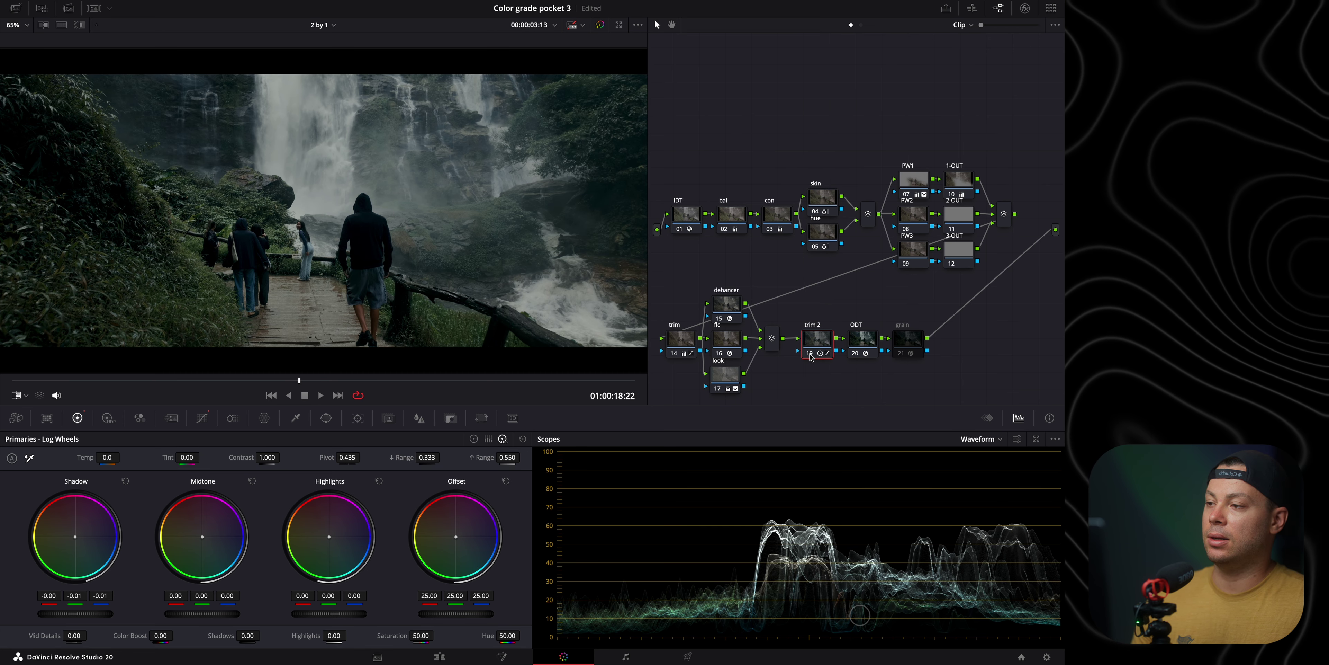
left_click(810, 356)
left_click(810, 356)
left_click(810, 356)
left_click(810, 356)
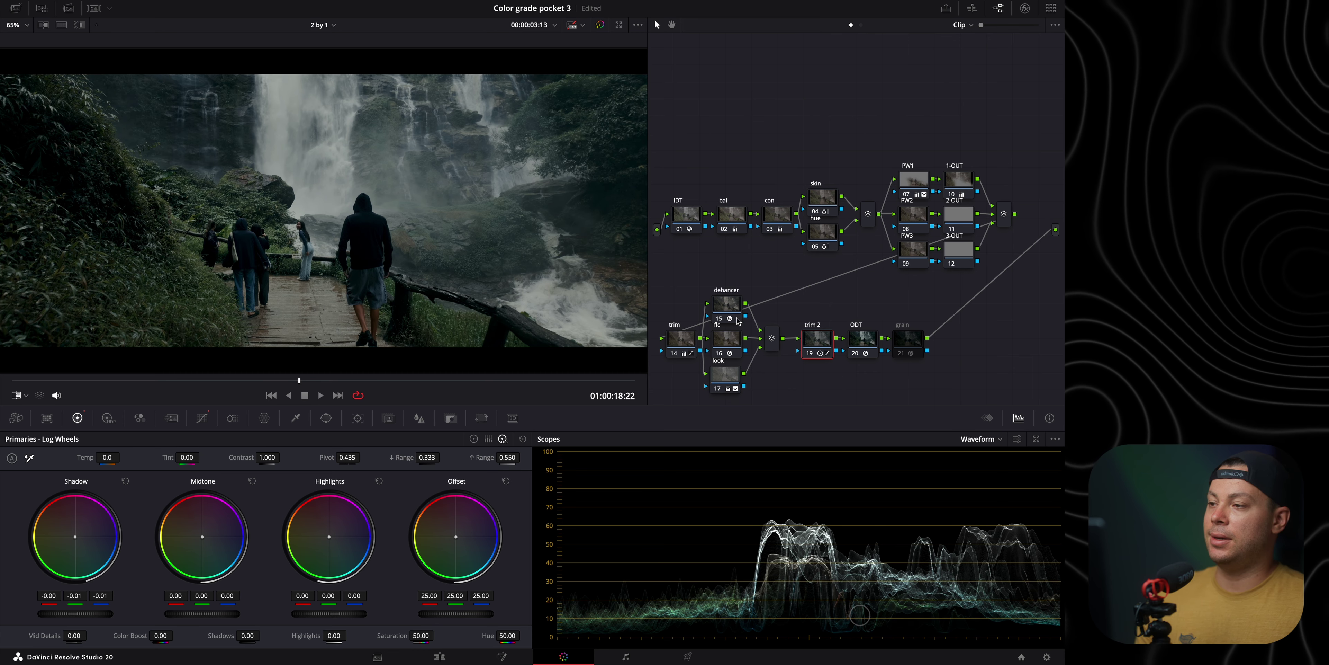
- Enable the grain node and go through its Dehancer film grain, bloom and output settings, leaving Total Impact at 100
left_click_drag(909, 355, 919, 329)
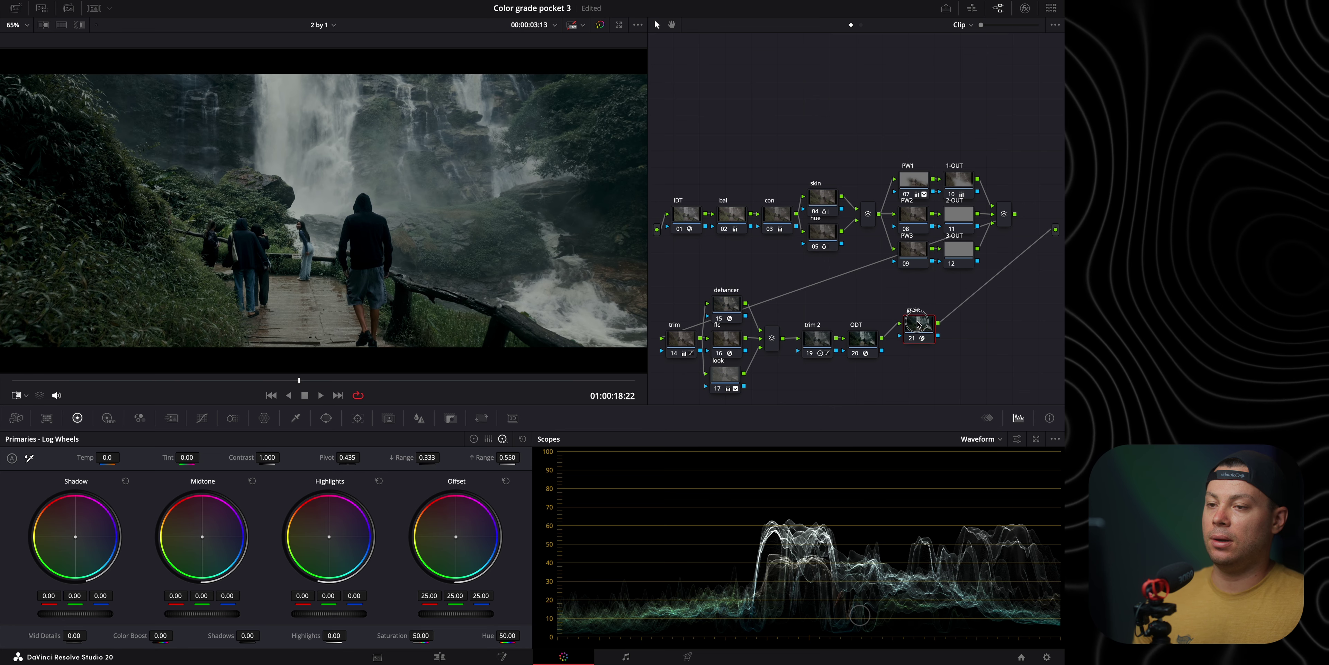
left_click(1025, 8)
scroll(932, 129, "down", 10)
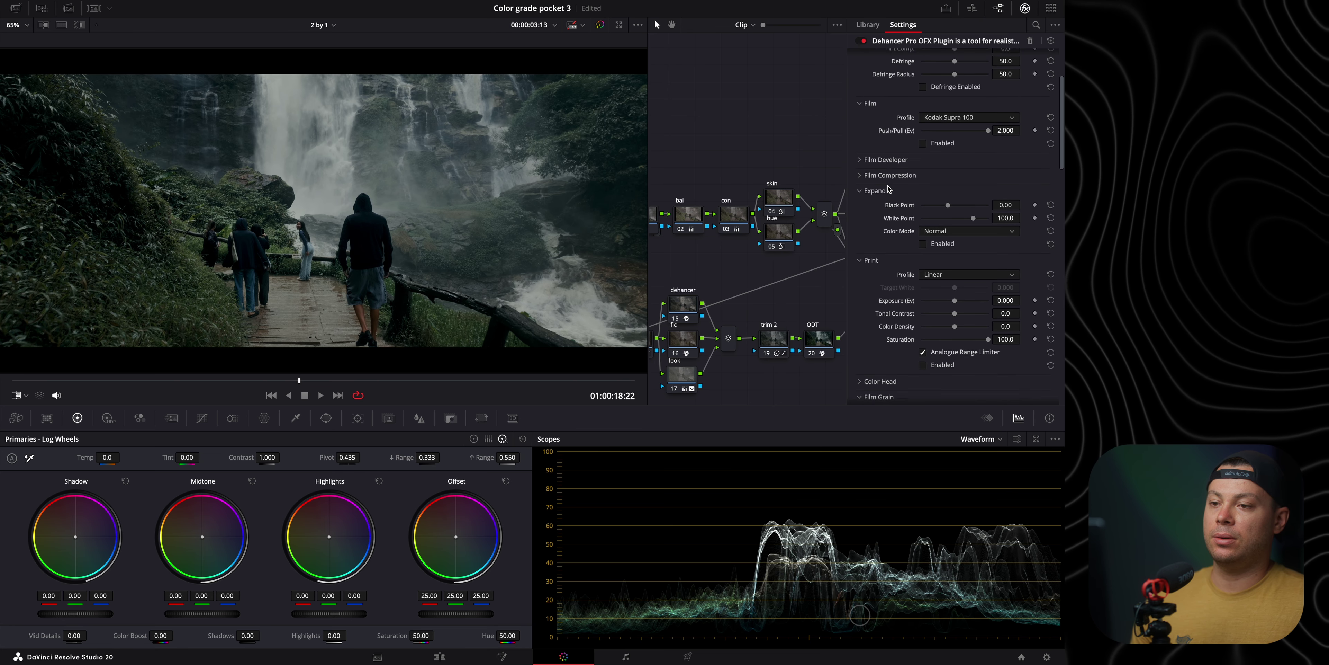
scroll(932, 354, "down", 2)
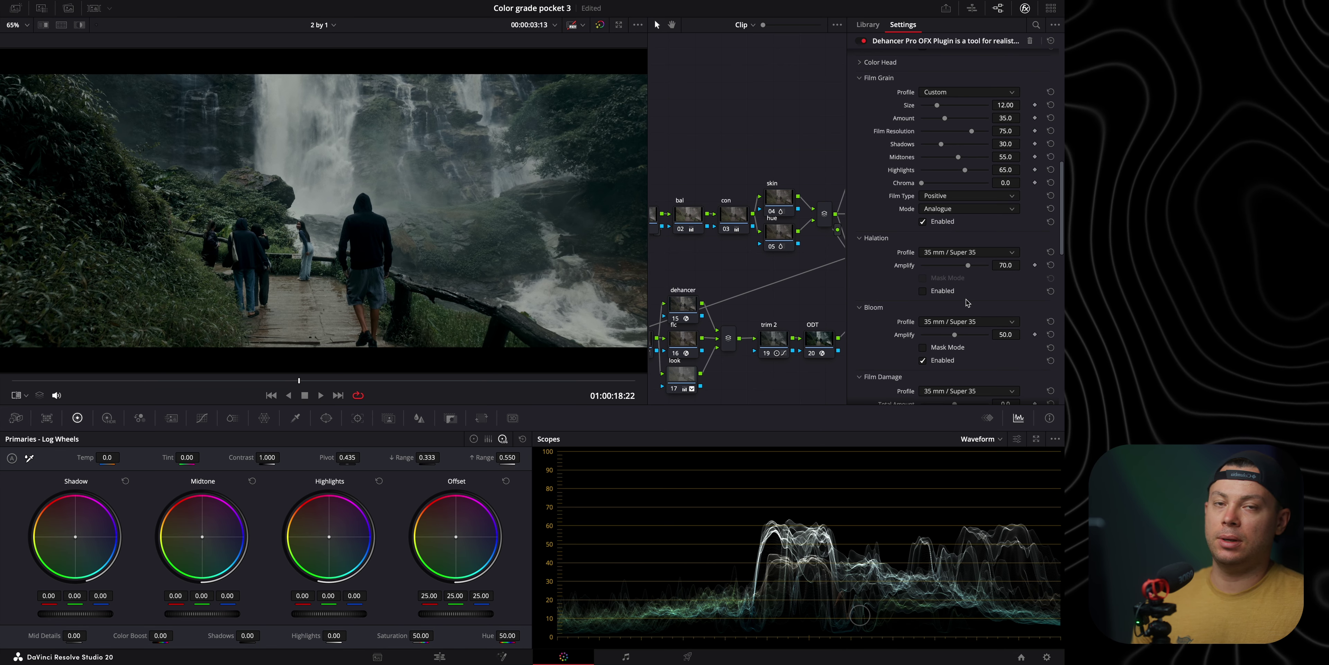
scroll(912, 305, "down", 10)
left_click(908, 311)
left_click_drag(935, 323, 987, 324)
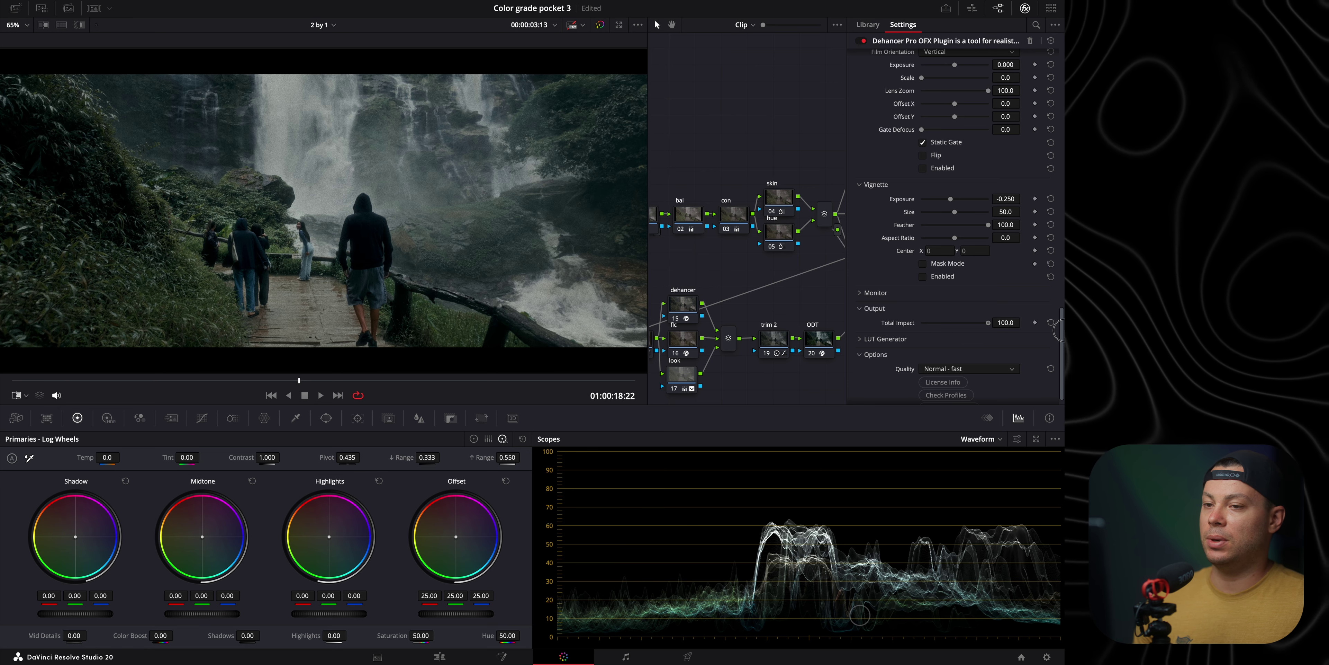
- Set the grain node's Dehancer Total Impact to 35 and close its settings
left_click(998, 321)
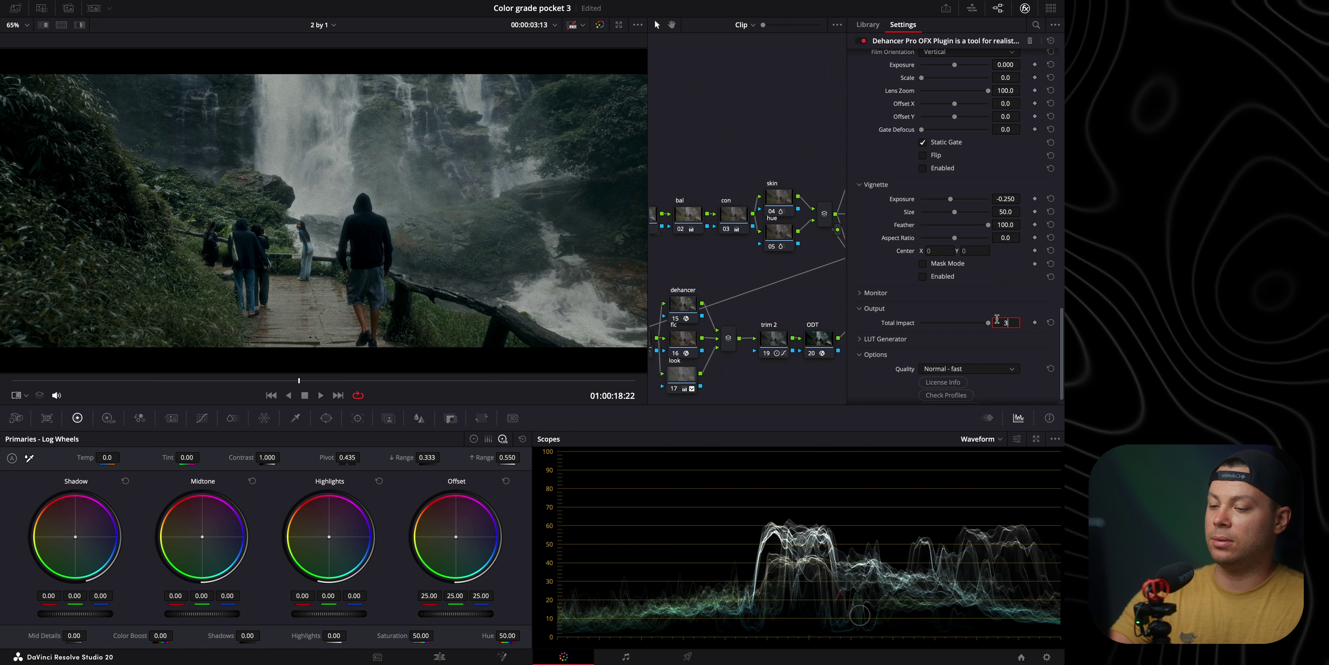
key("Return")
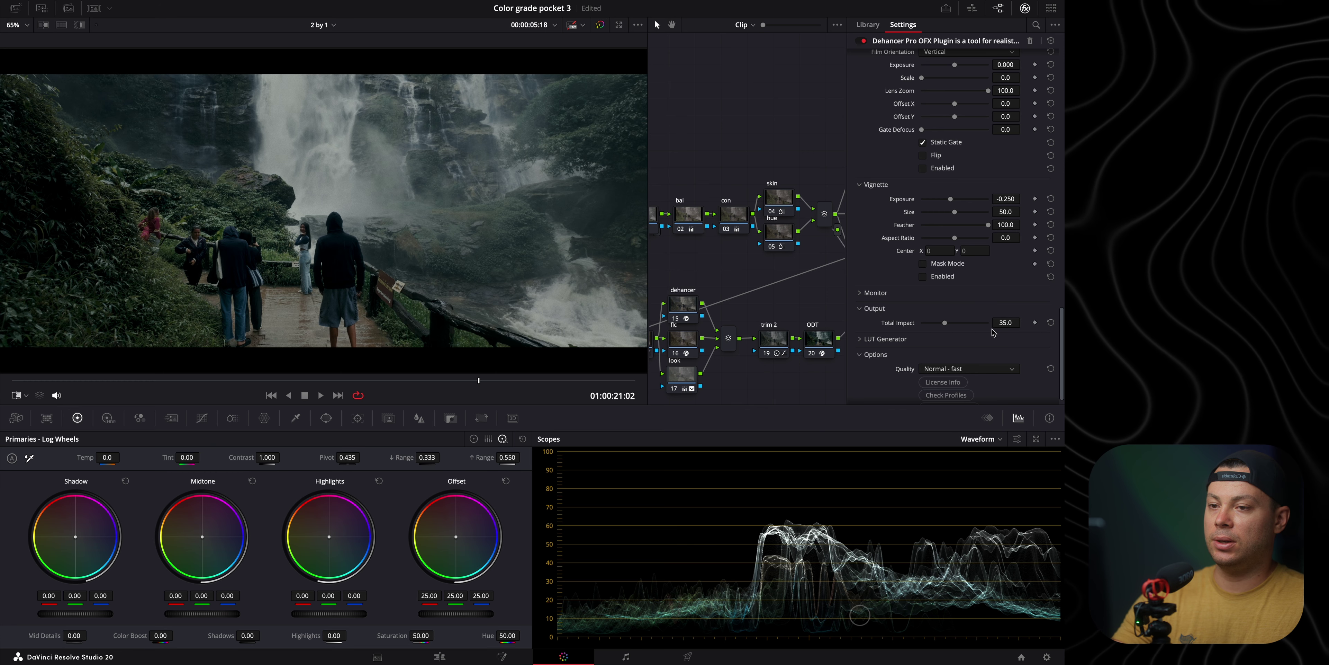
left_click(1005, 322)
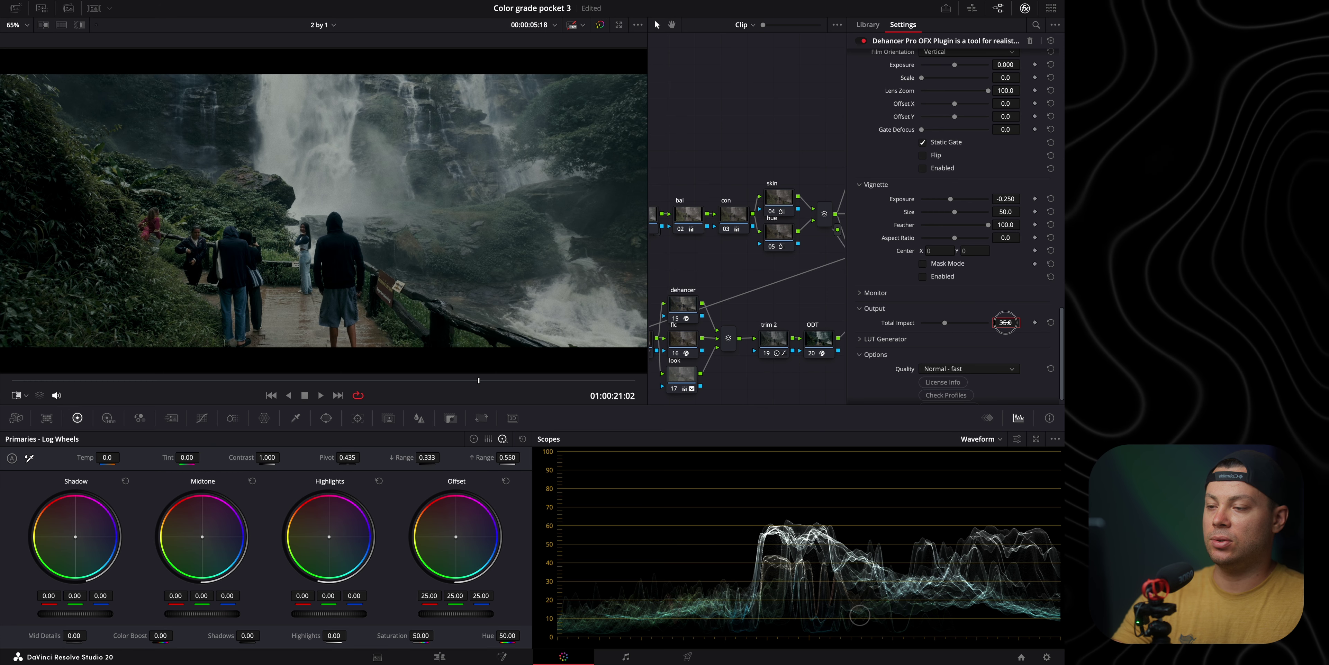
left_click(1025, 7)
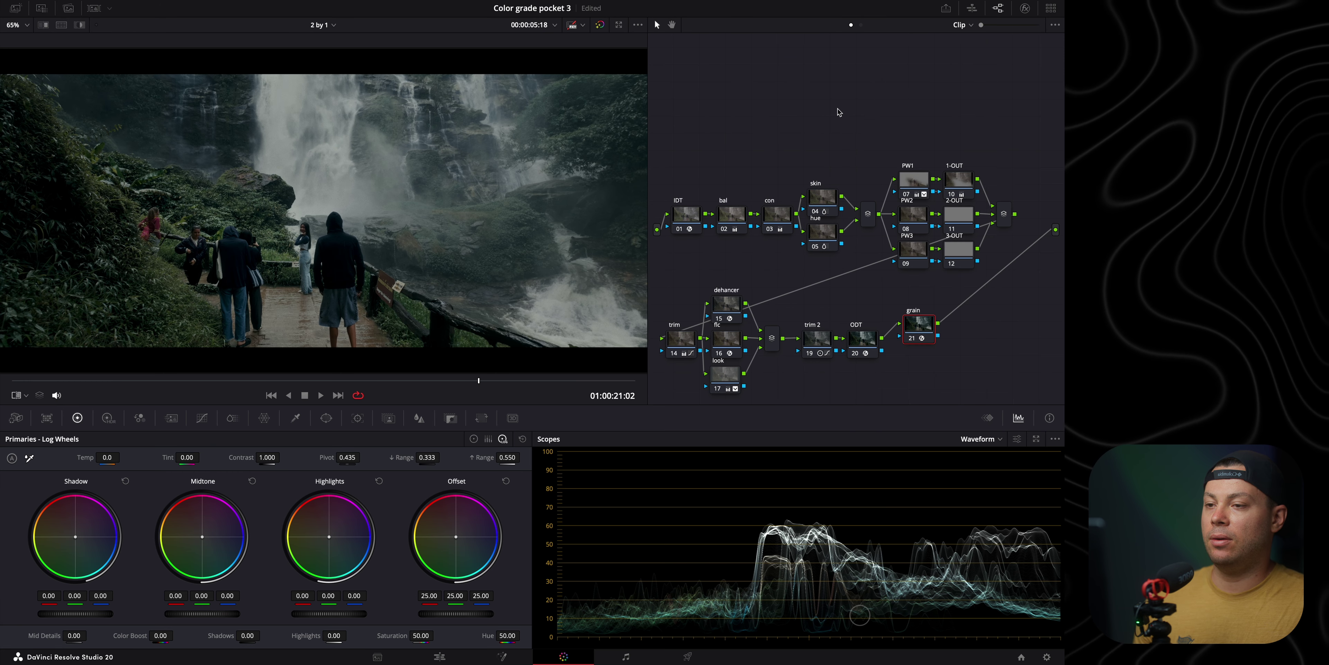
- At an earlier frame, set the 1-OUT node's gamma to -0.01 across all channels
left_click(201, 380)
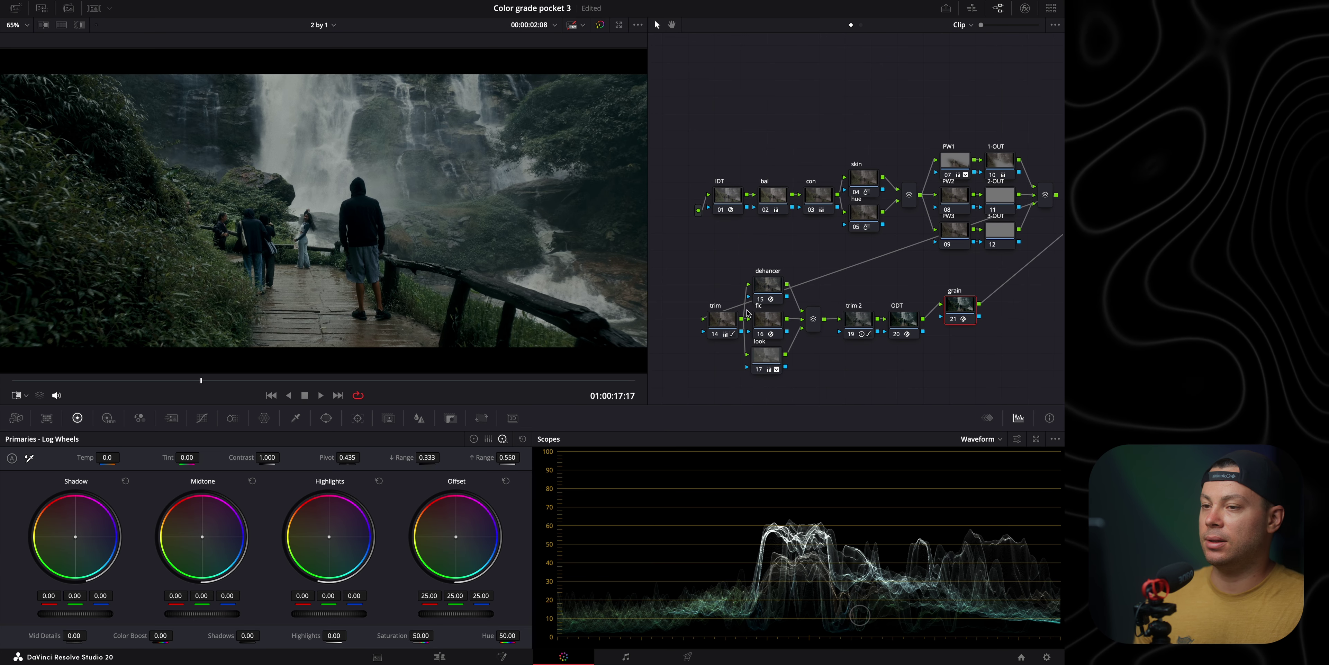
left_click(1004, 168)
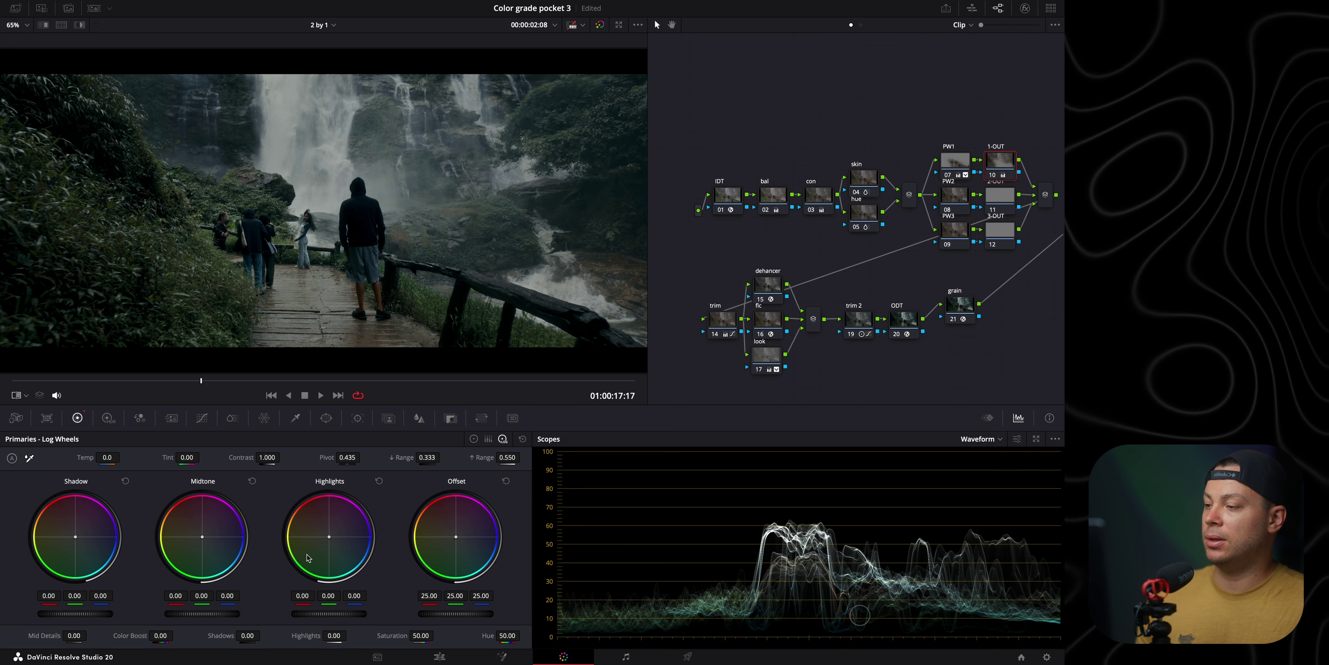
left_click(475, 440)
left_click_drag(220, 612, 194, 617)
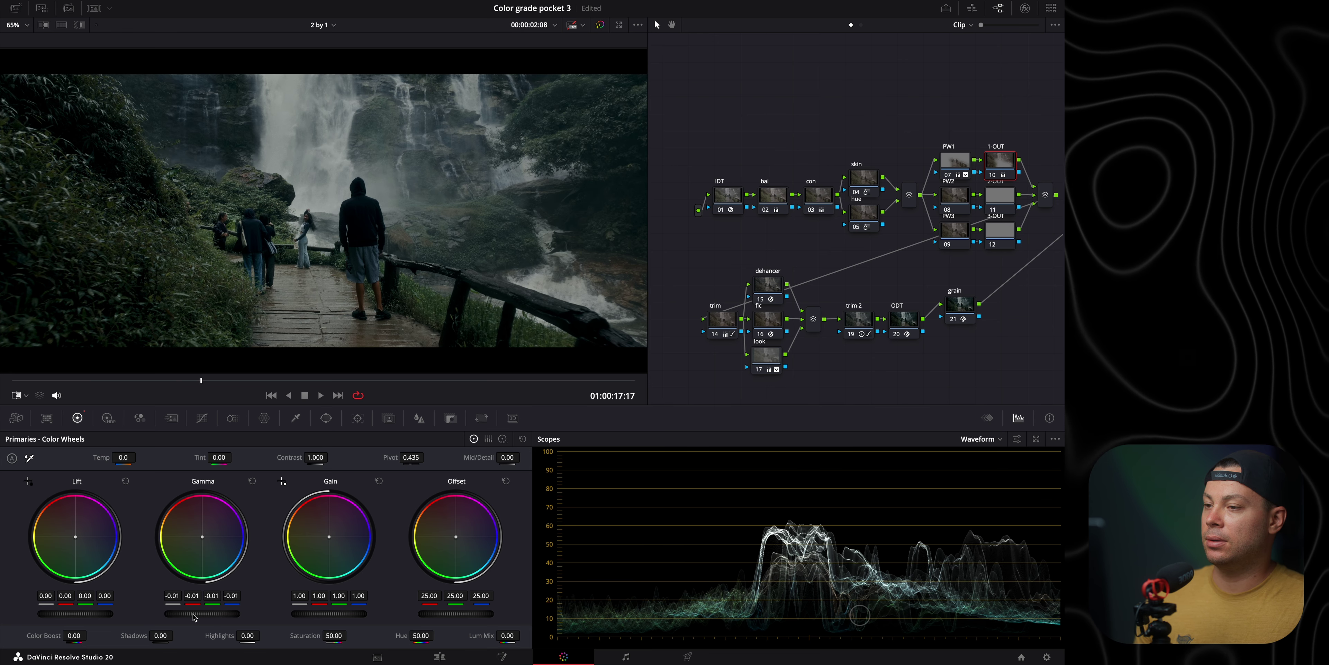
- Raise the white point of the trim node's custom luminance curve slightly
left_click(723, 319)
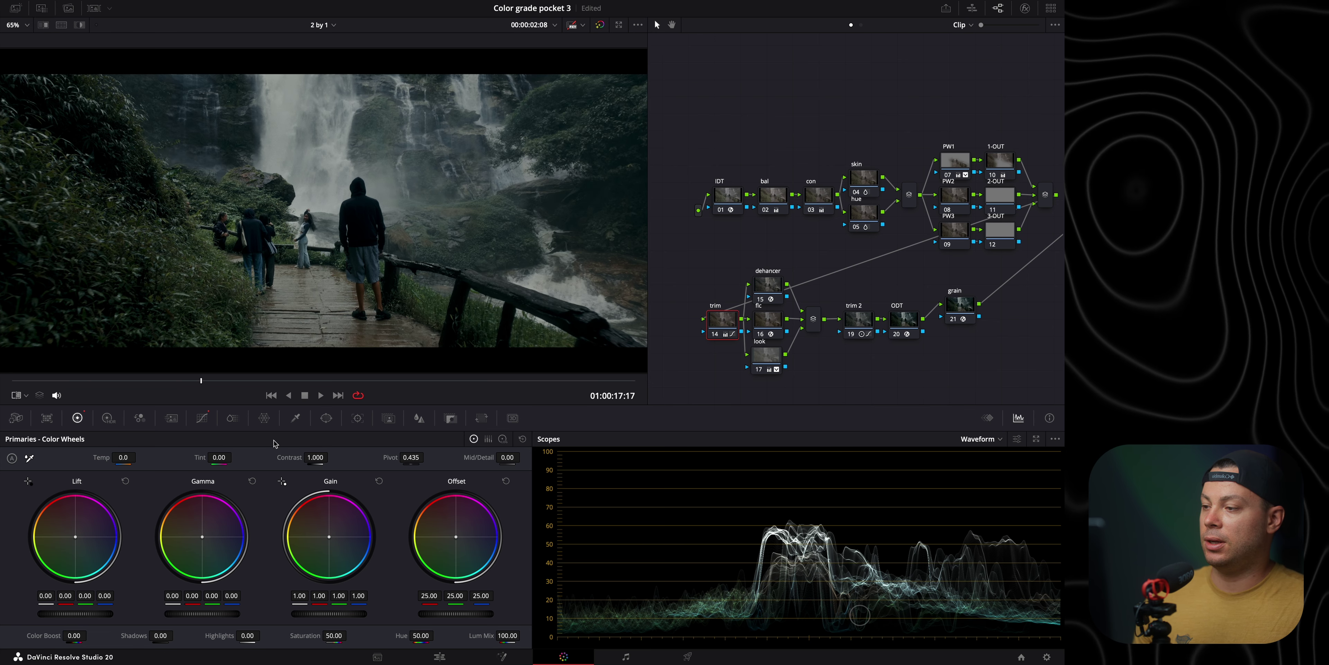
left_click(202, 418)
left_click(378, 439)
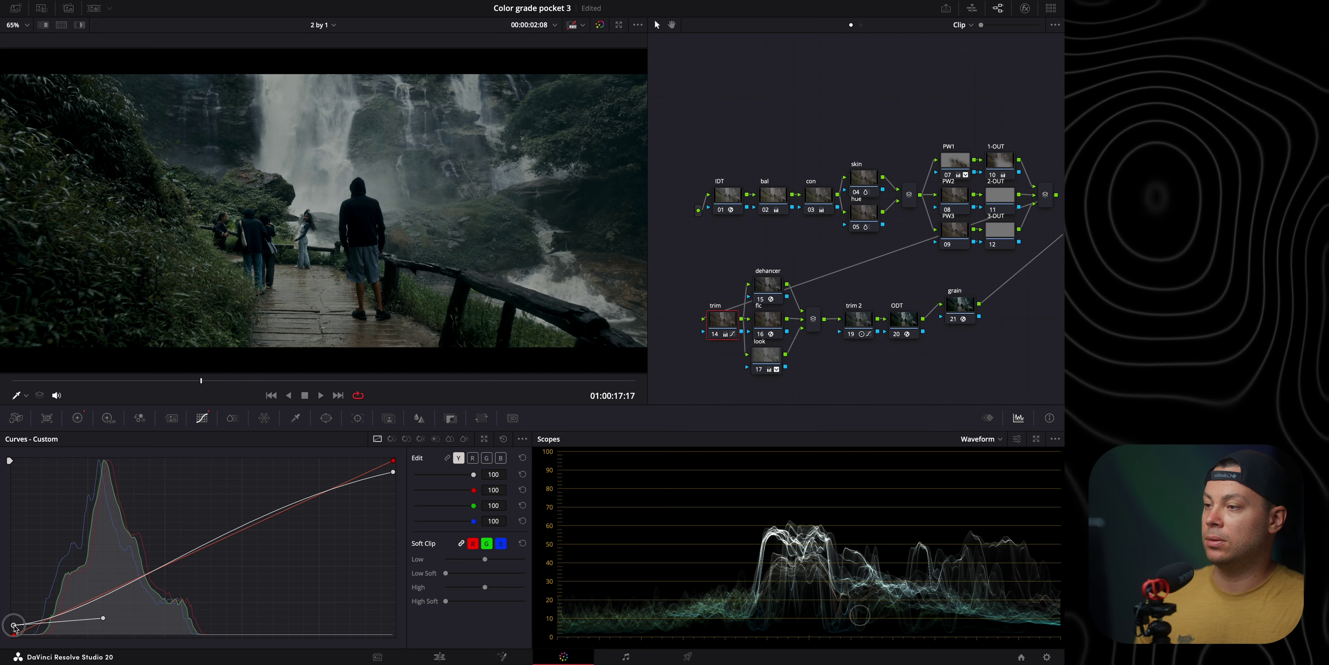
left_click_drag(393, 473, 393, 470)
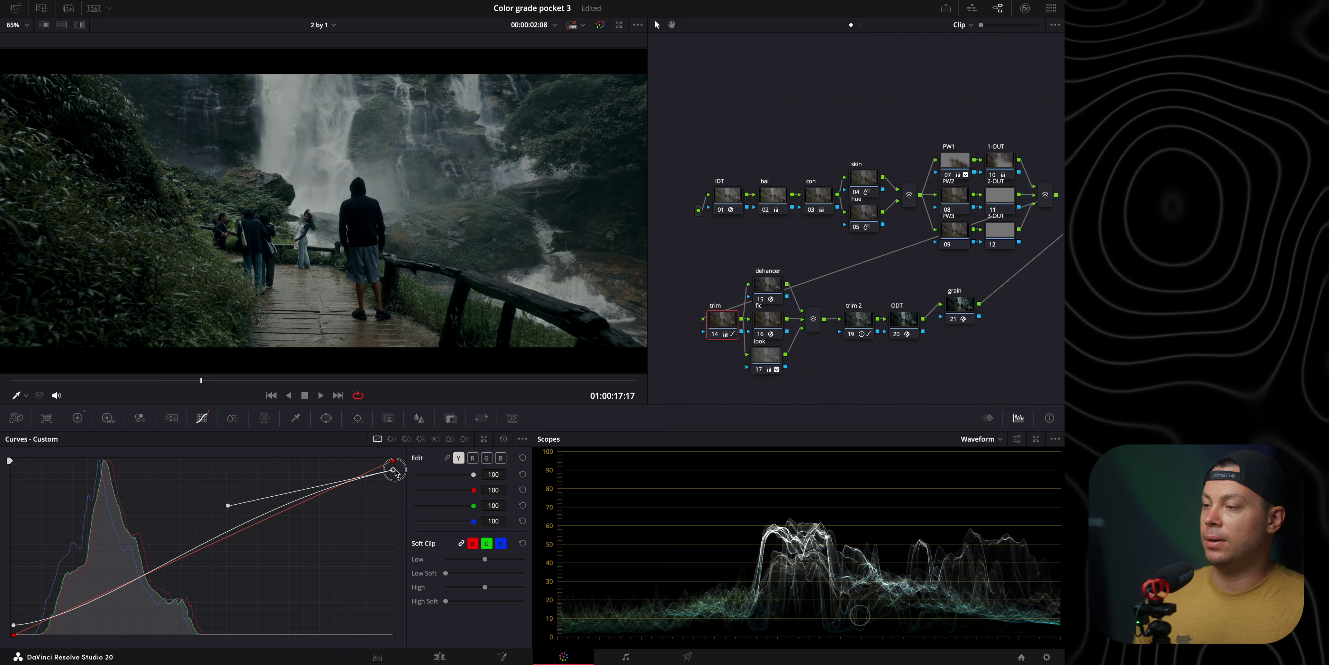
- Compare the graded frame with the reference still side by side and with the image wipe
left_click(61, 25)
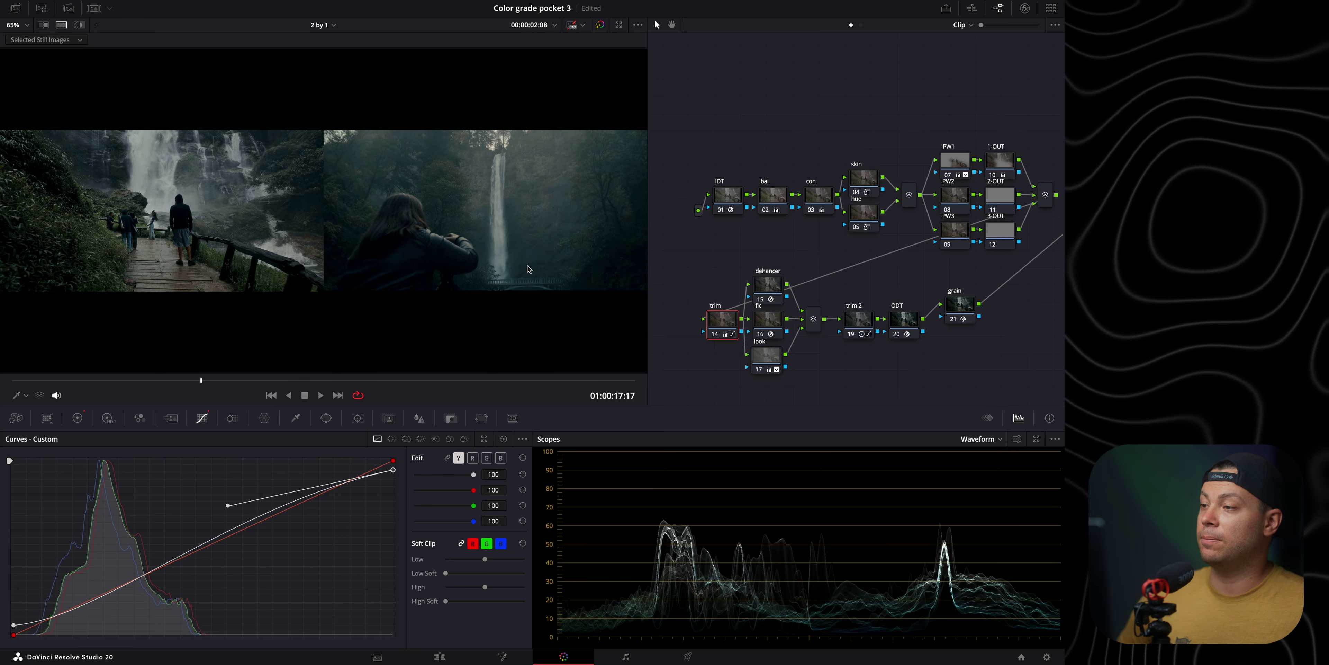
key("ctrl+alt+w")
key("super+w")
key("super+w")
left_click_drag(318, 232, 578, 247)
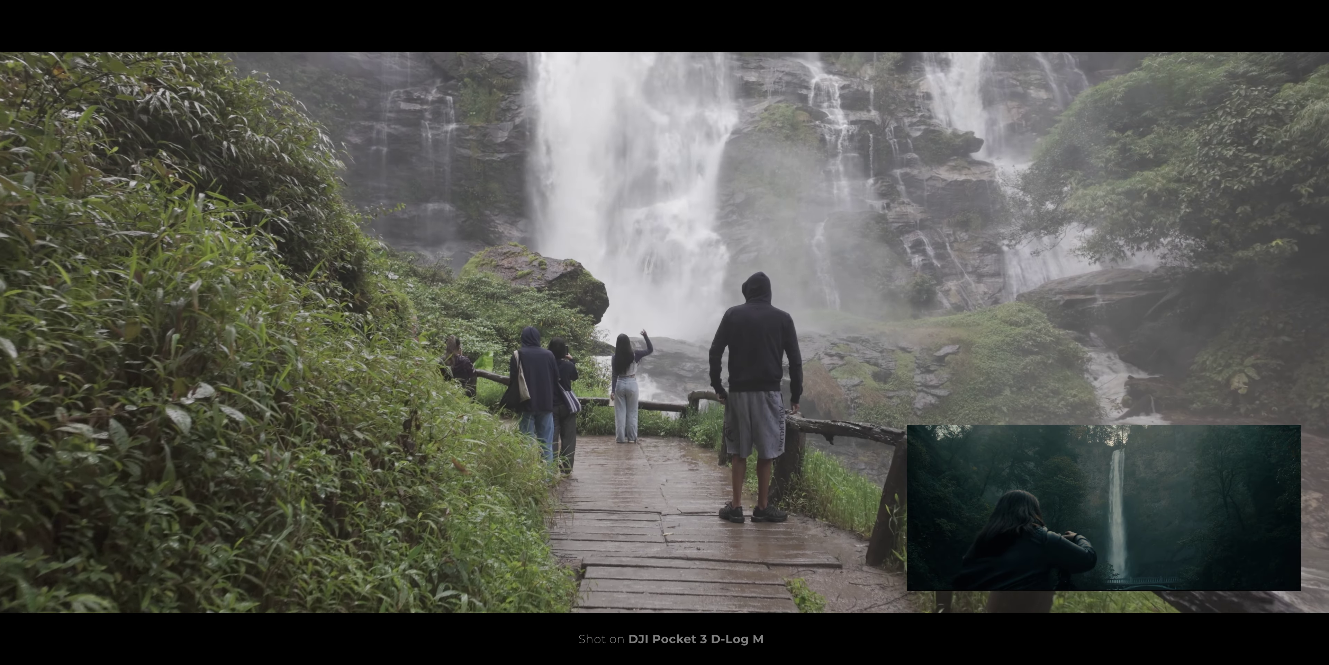